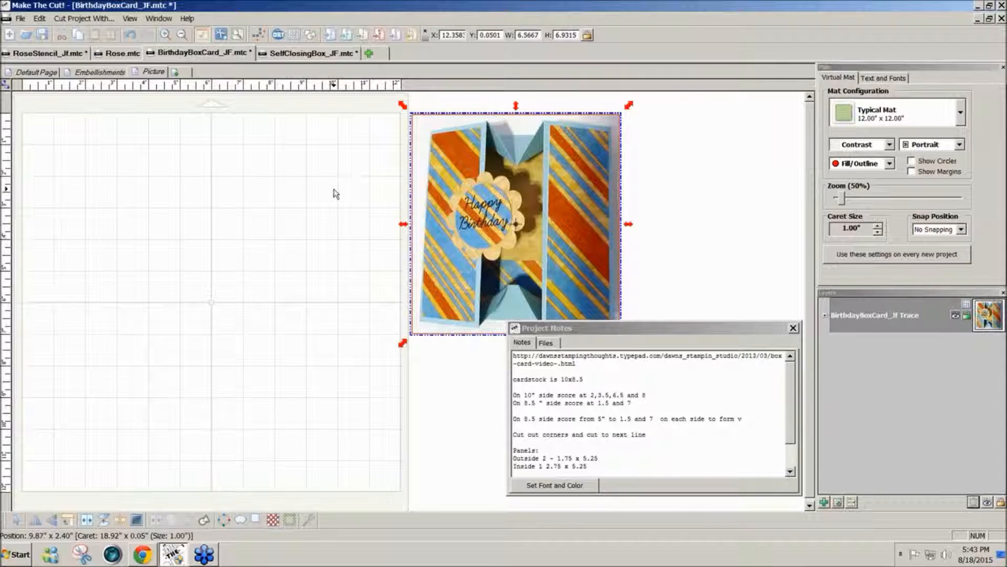
On the Default Page, select the whole finished card template and move it off the mat into the empty area beside it.
{"action": "left_click", "coordinate": [42, 74]}
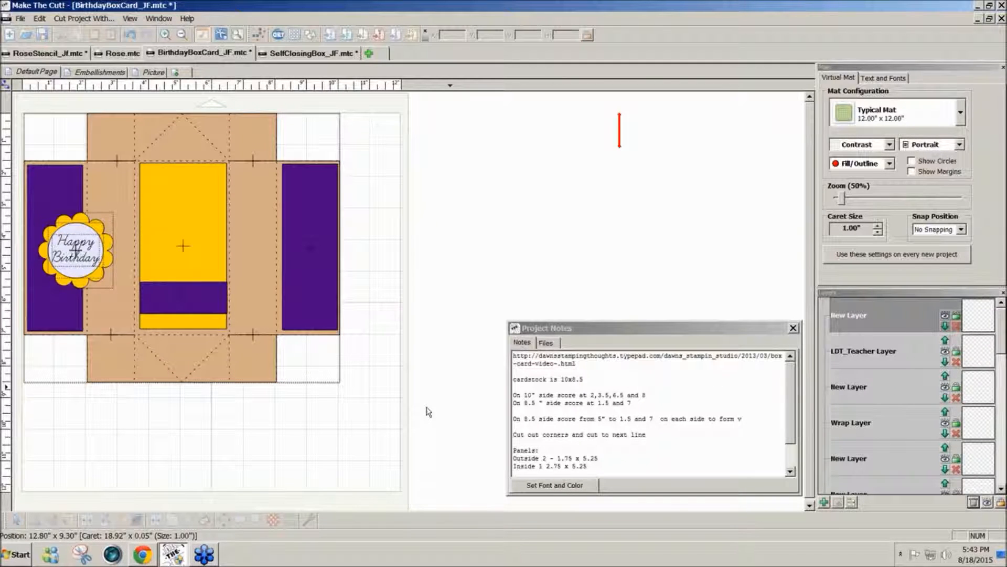
{"action": "left_click_drag", "start_coordinate": [427, 409], "coordinate": [14, 94]}
{"action": "left_click_drag", "start_coordinate": [107, 181], "coordinate": [509, 157]}
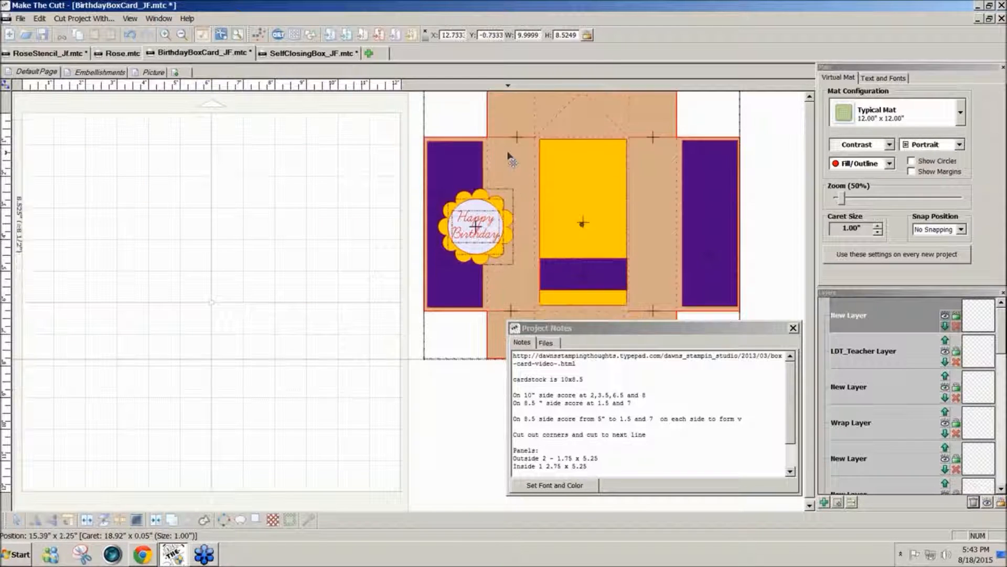
Reposition the project notes below the moved card template, look through them, and clear the selection on the mat.
{"action": "left_click_drag", "start_coordinate": [652, 330], "coordinate": [556, 381]}
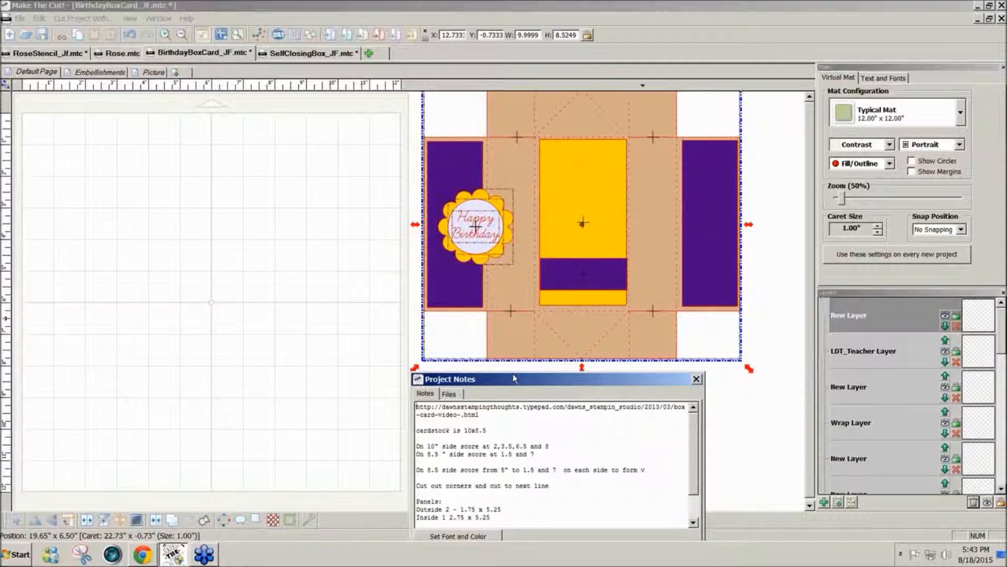
{"action": "left_click_drag", "start_coordinate": [512, 374], "coordinate": [543, 374]}
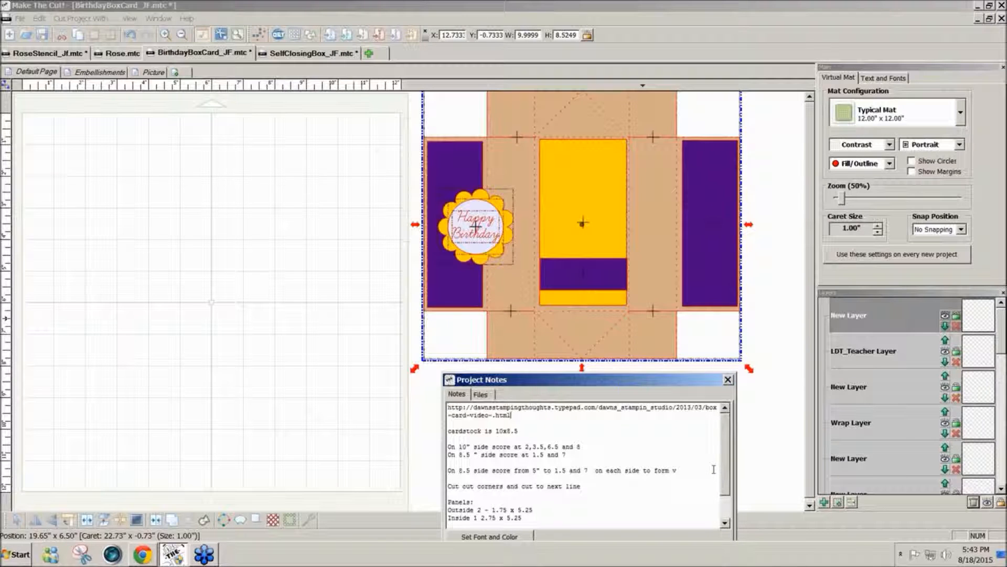
{"action": "scroll", "coordinate": [722, 473], "scroll_direction": "down", "scroll_amount": 1}
{"action": "scroll", "coordinate": [726, 470], "scroll_direction": "up", "scroll_amount": 1}
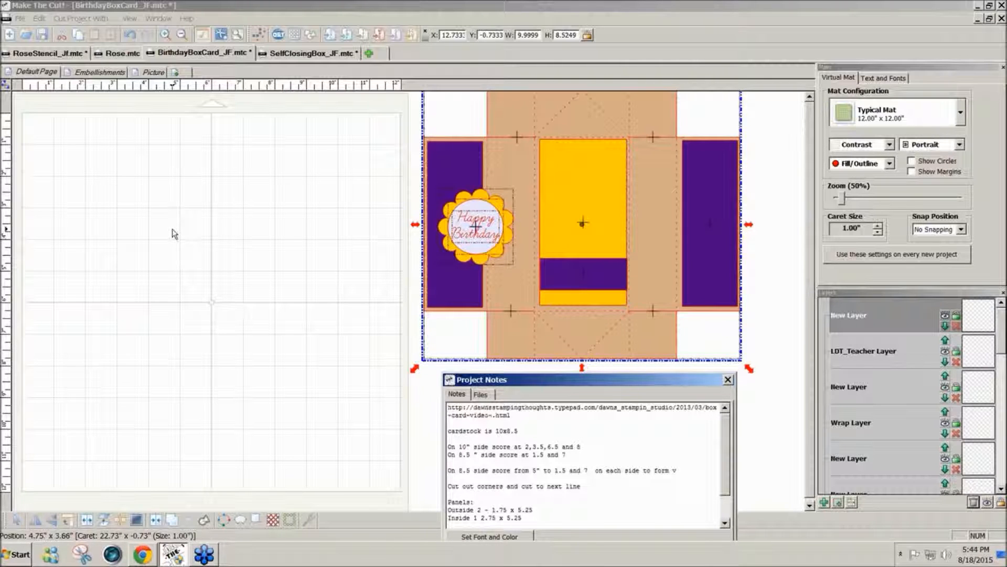
{"action": "left_click", "coordinate": [139, 128]}
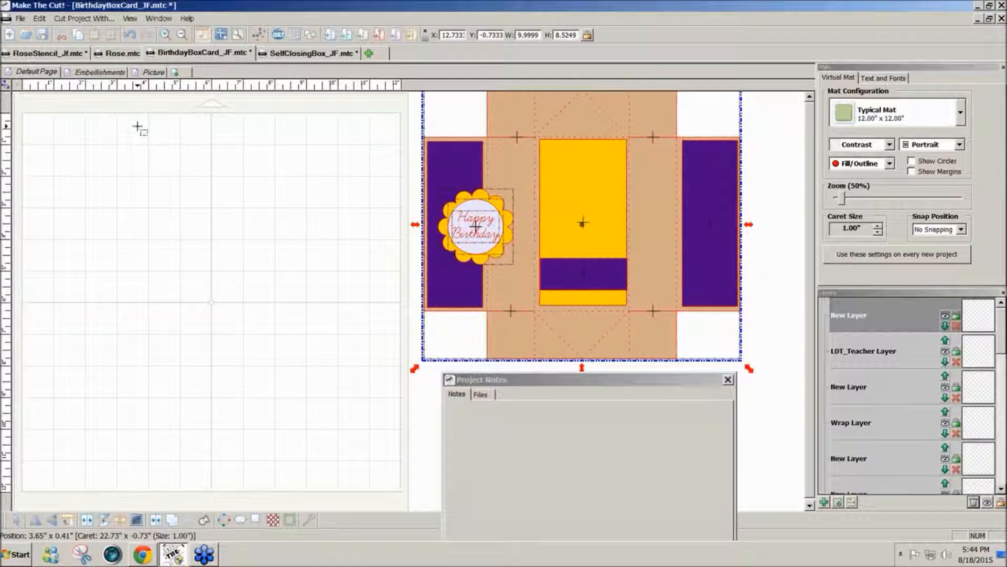
{"action": "left_click", "coordinate": [138, 128]}
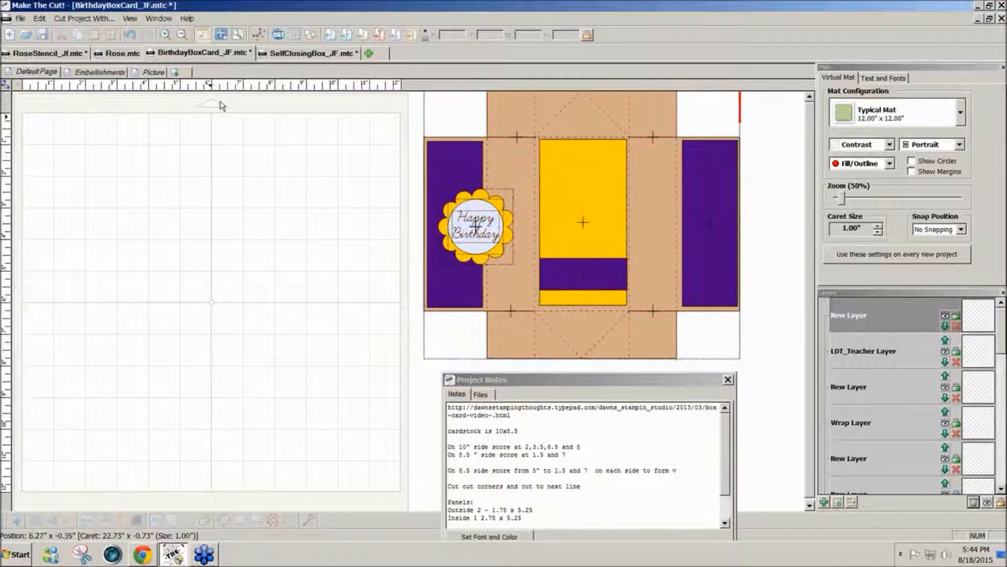
Find "sq" in the basic shapes, add the polygon Square, and place it in the mat's upper-left corner.
{"action": "left_click", "coordinate": [309, 35]}
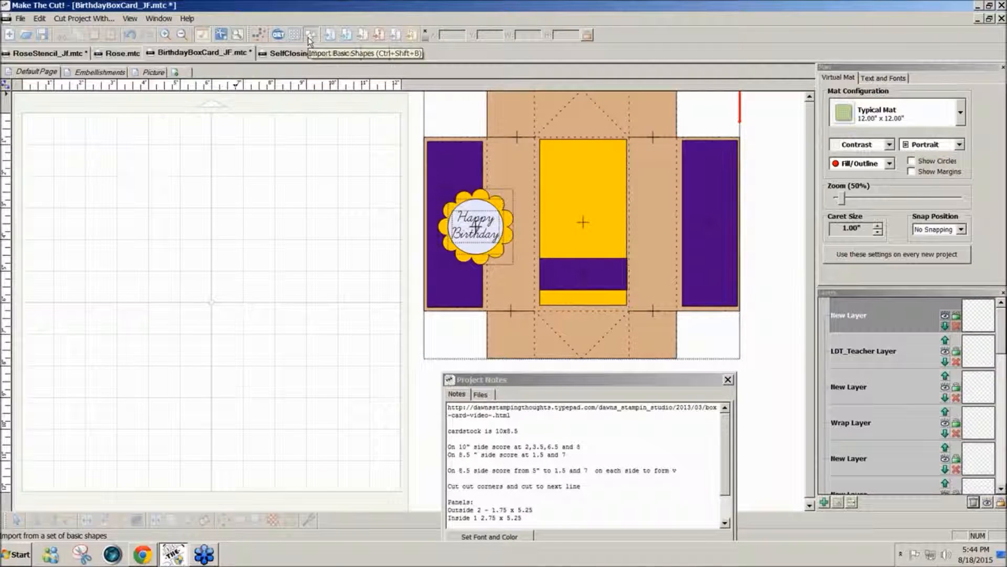
{"action": "left_click", "coordinate": [523, 202]}
{"action": "type", "text": "sq"}
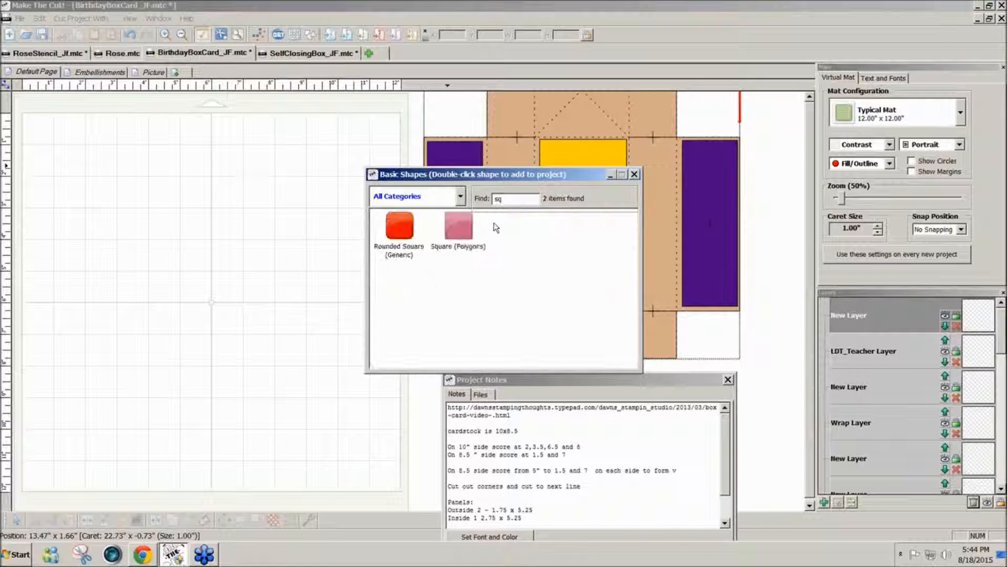
{"action": "left_click", "coordinate": [464, 231]}
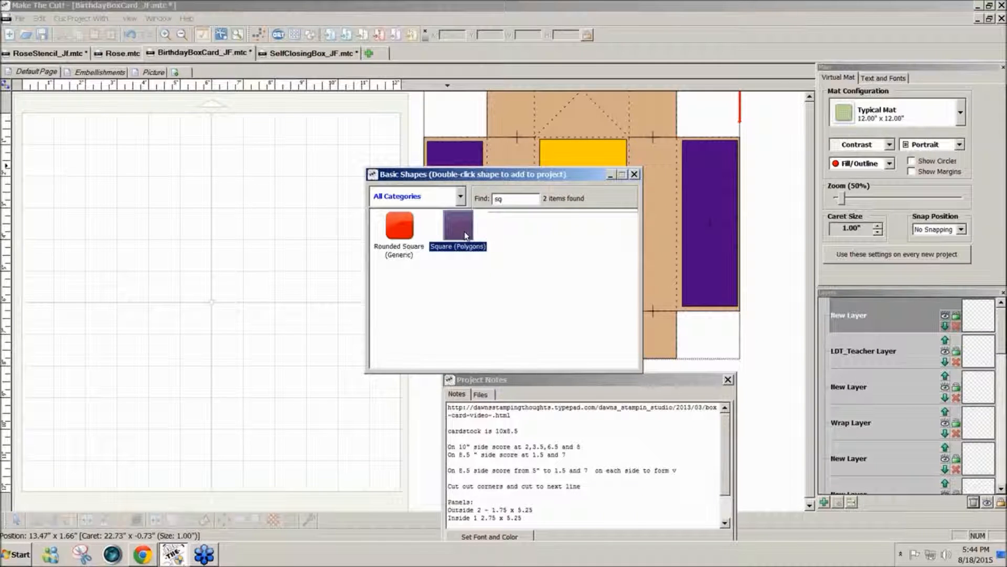
{"action": "double_click", "coordinate": [465, 235]}
{"action": "left_click", "coordinate": [634, 174]}
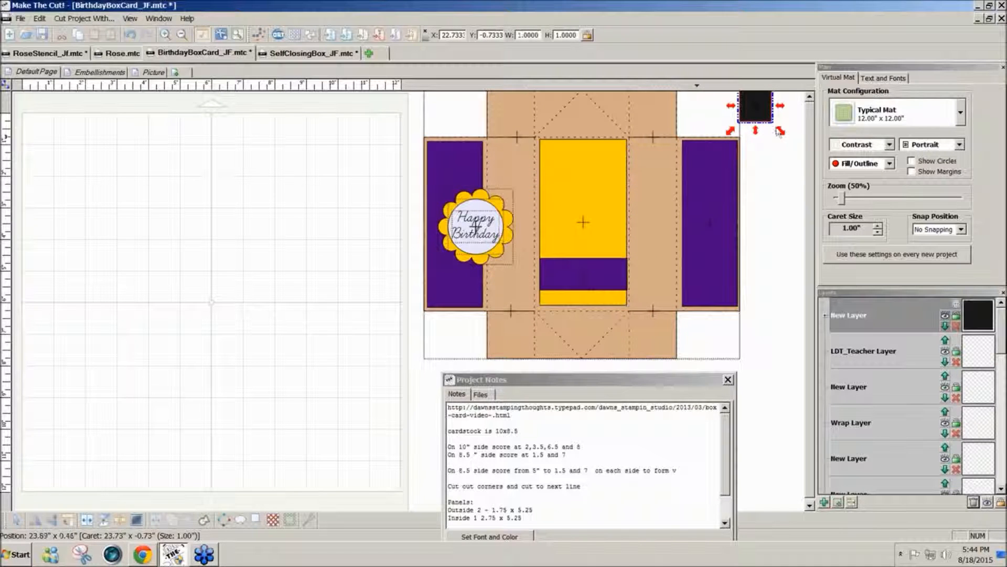
{"action": "left_click_drag", "start_coordinate": [769, 120], "coordinate": [57, 148]}
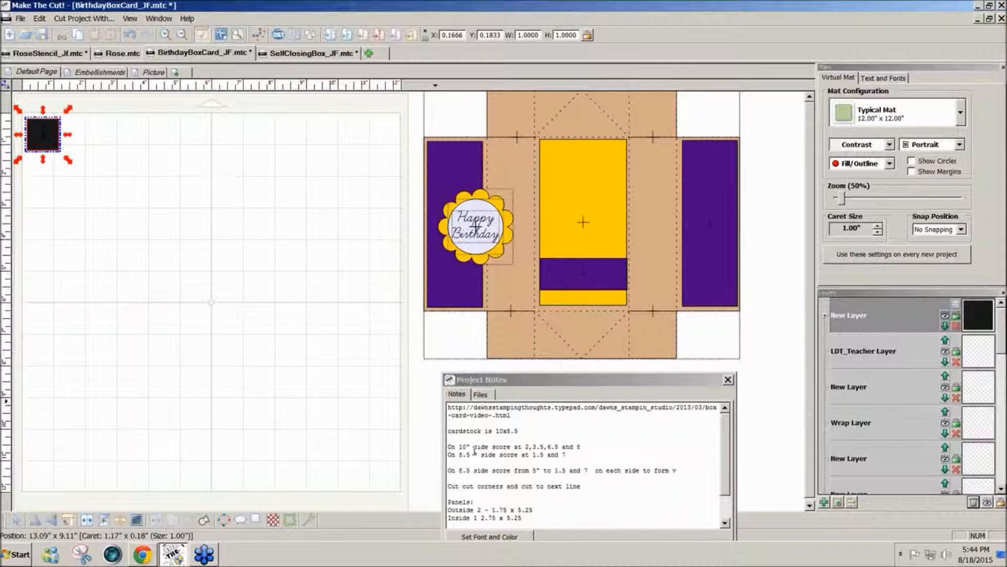
Unlock the square's aspect ratio and resize it to 10 inches wide by 8.5 inches high.
{"action": "left_click", "coordinate": [587, 35]}
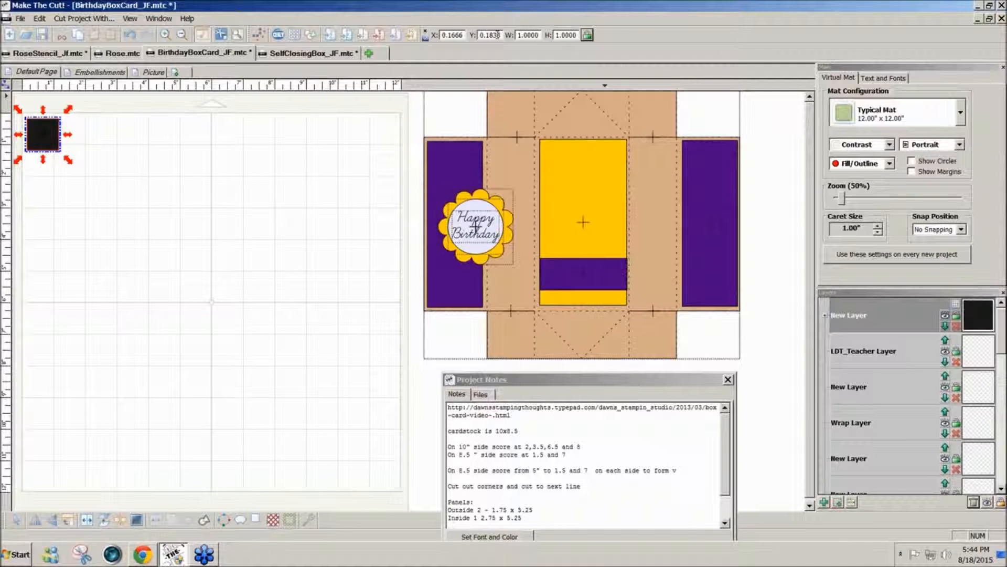
{"action": "double_click", "coordinate": [518, 35]}
{"action": "type", "text": "10"}
{"action": "key", "text": "Tab"}
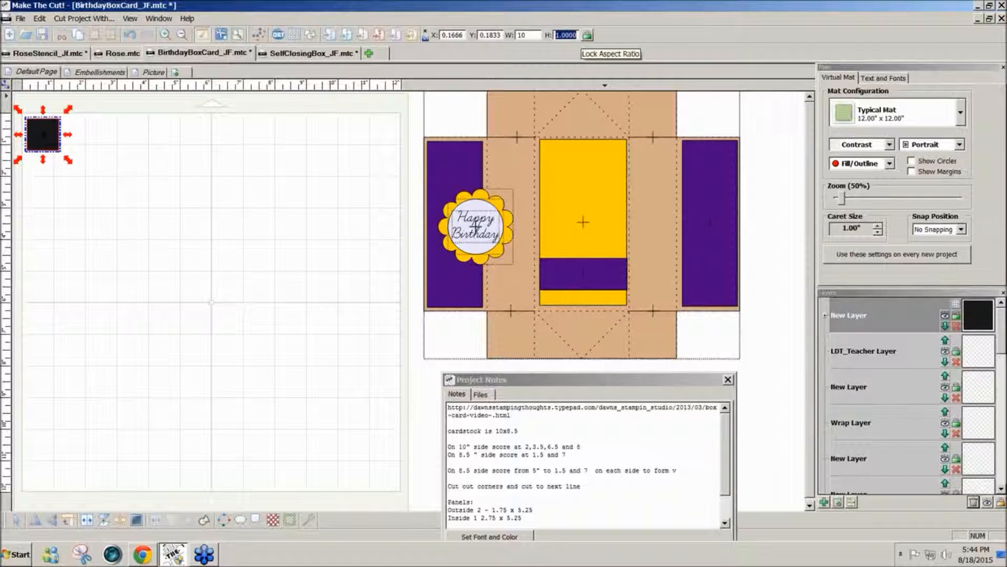
{"action": "type", "text": "8.5"}
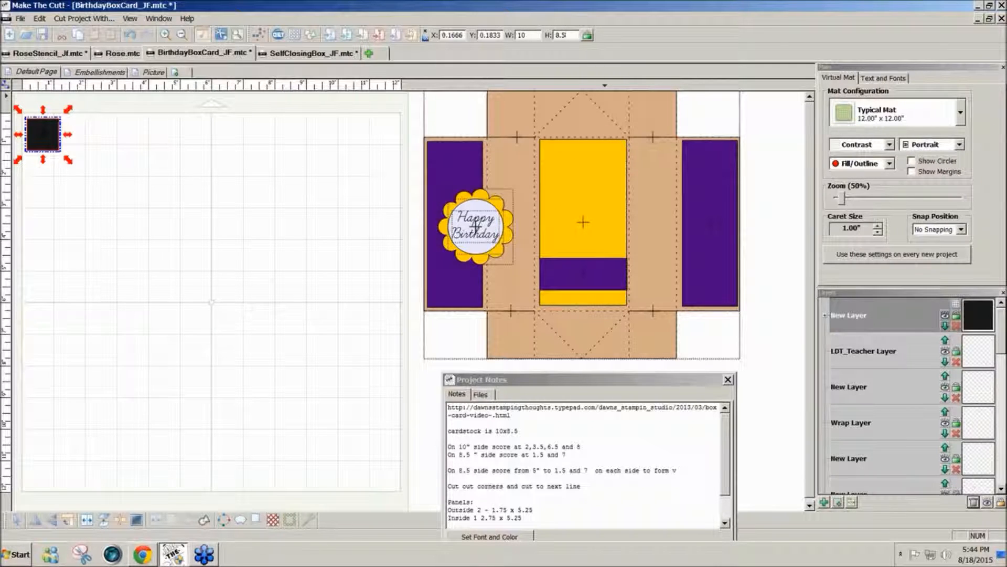
{"action": "key", "text": "Return"}
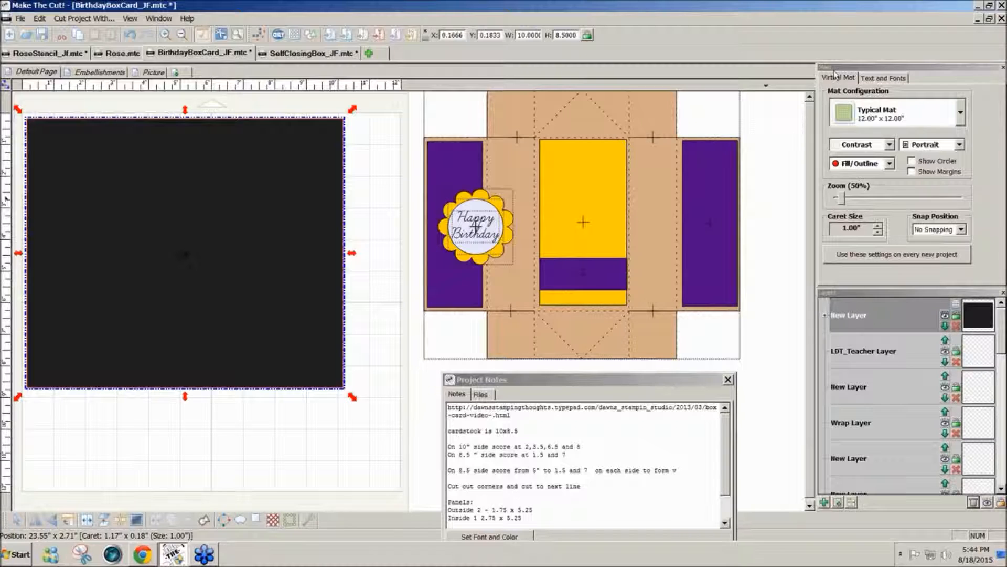
Change the virtual mat's color scheme from Contrast to Green.
{"action": "left_click", "coordinate": [833, 91]}
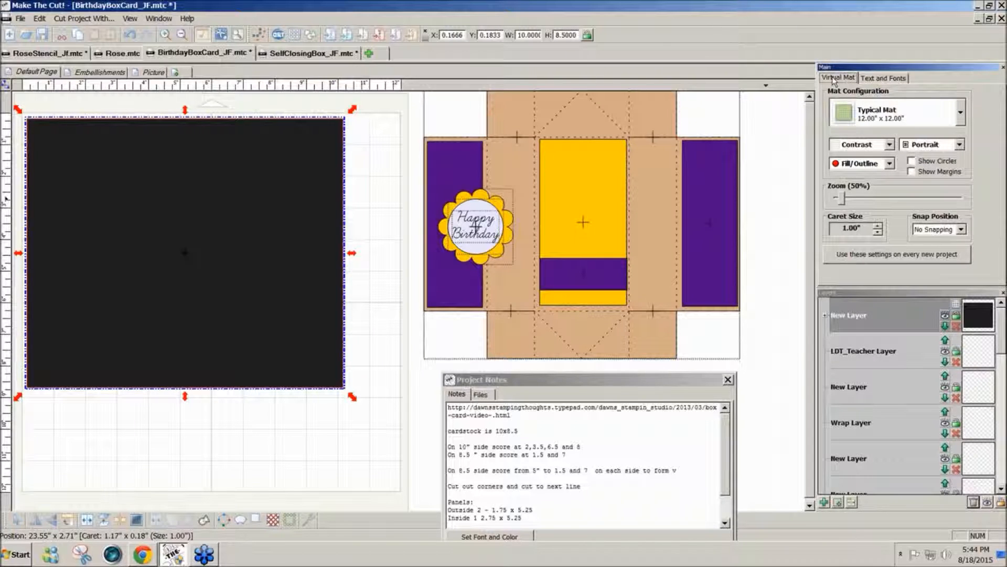
{"action": "left_click", "coordinate": [843, 149]}
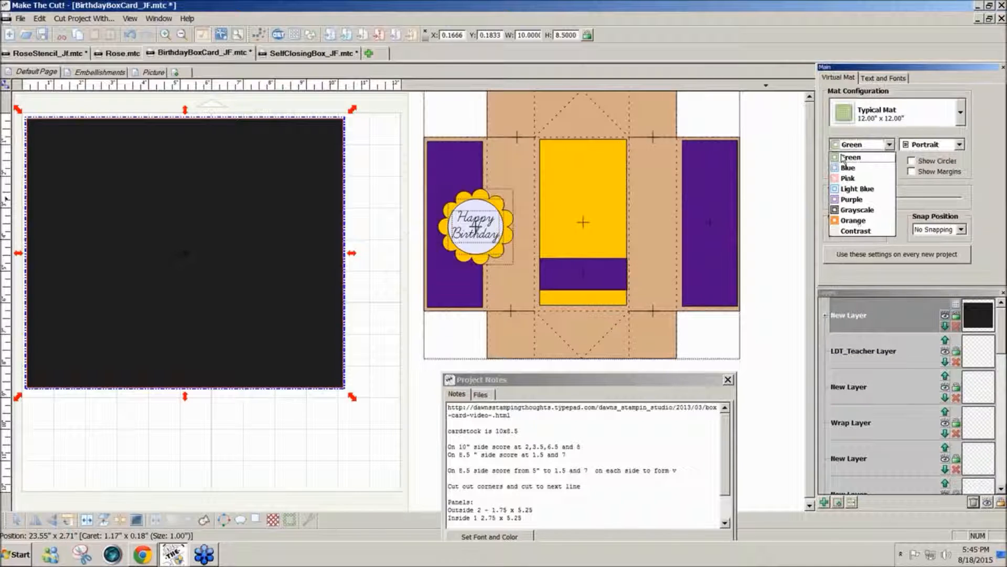
{"action": "left_click", "coordinate": [847, 157]}
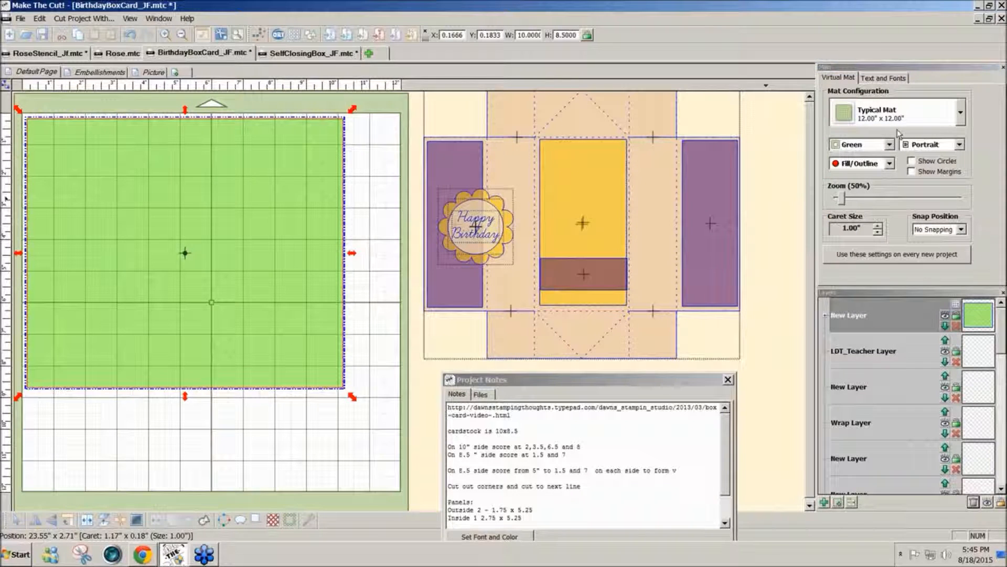
Align the rectangle with the mat's origin by setting its X and Y positions to 0.
{"action": "left_click", "coordinate": [483, 35]}
{"action": "left_click", "coordinate": [456, 35]}
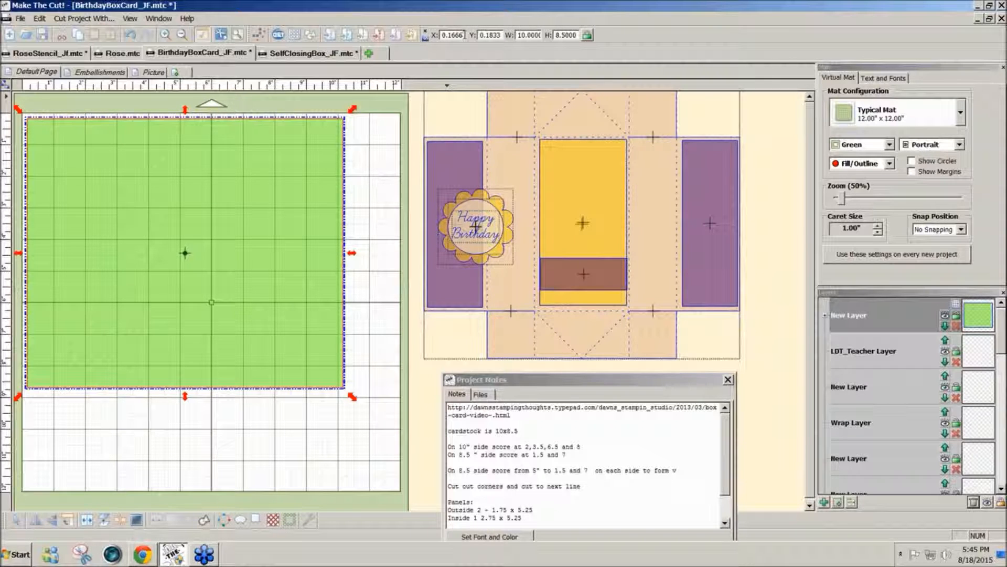
{"action": "type", "text": "0"}
{"action": "key", "text": "Tab"}
{"action": "type", "text": "0"}
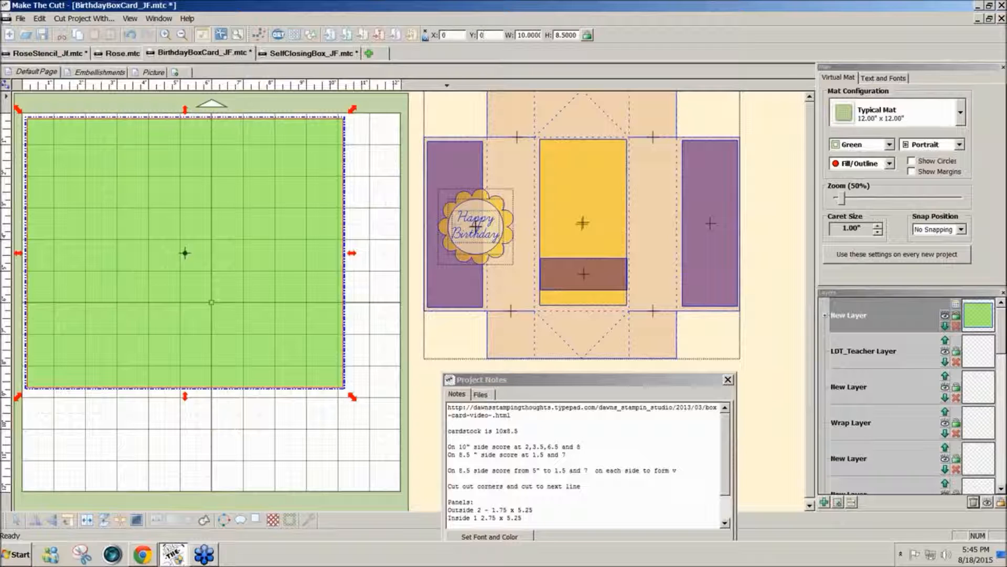
{"action": "key", "text": "Return"}
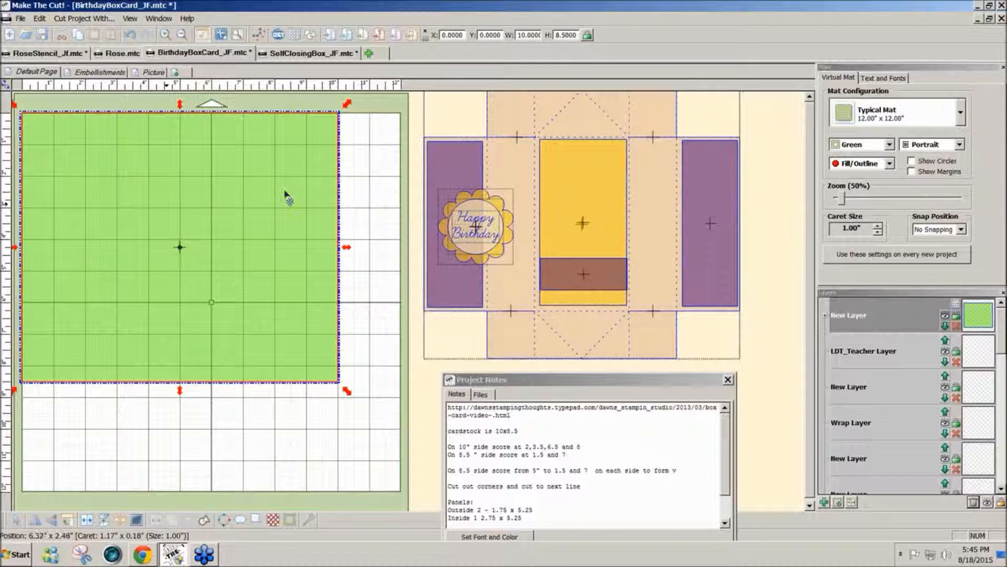
Set position snapping to 1/2 Inch, activate the path drawing tool, and deselect the rectangle.
{"action": "left_click", "coordinate": [962, 229]}
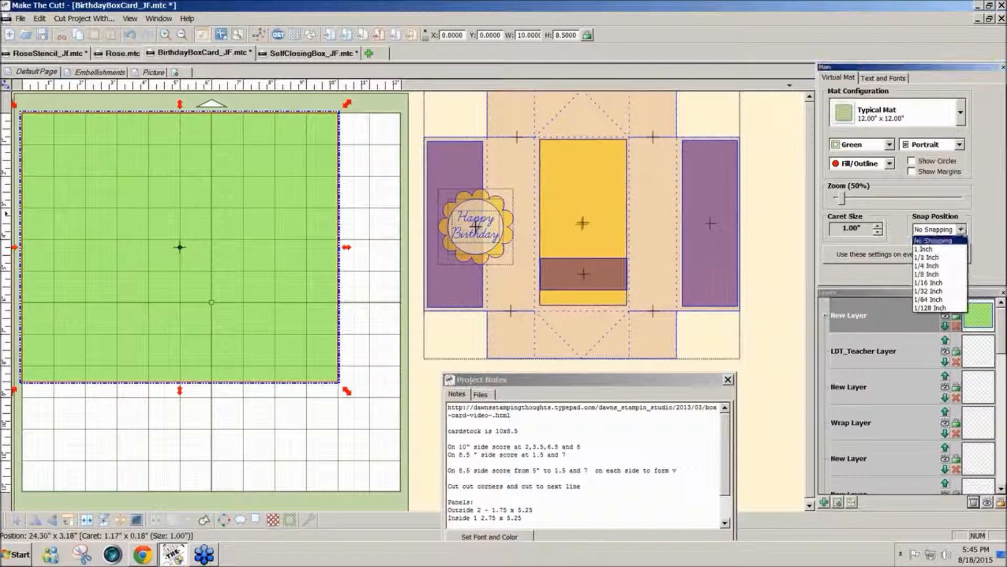
{"action": "left_click", "coordinate": [940, 258]}
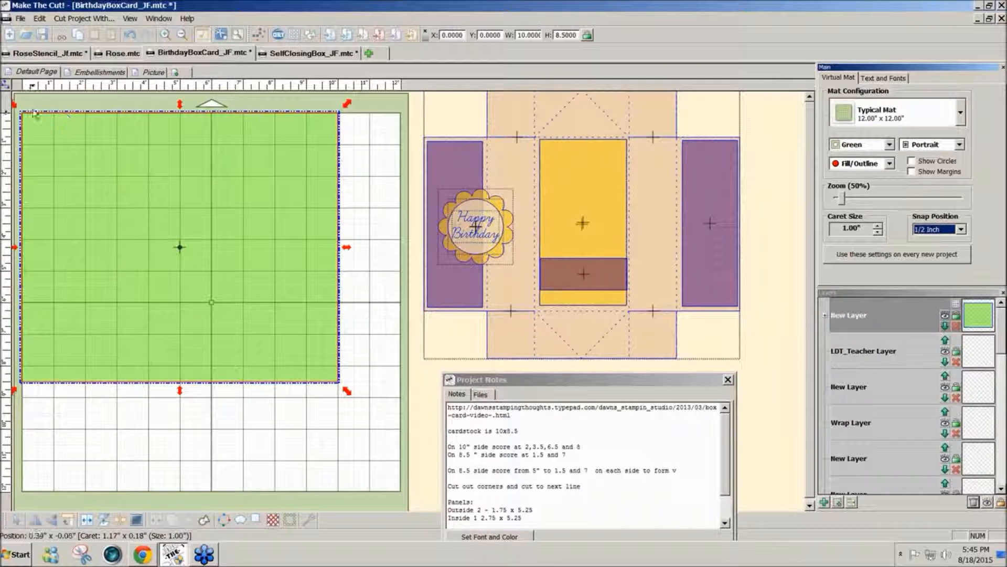
{"action": "left_click", "coordinate": [5, 90]}
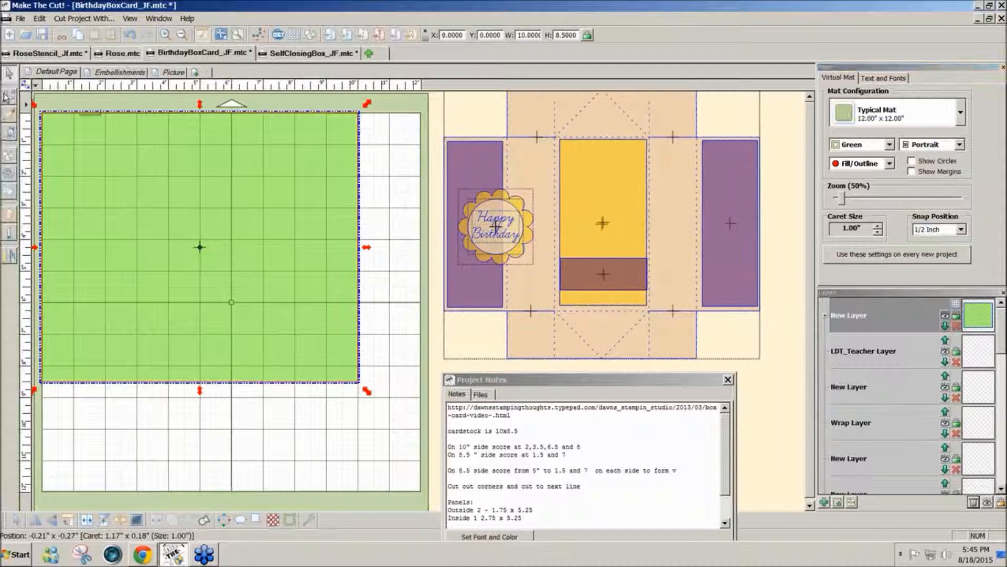
{"action": "left_click", "coordinate": [4, 138]}
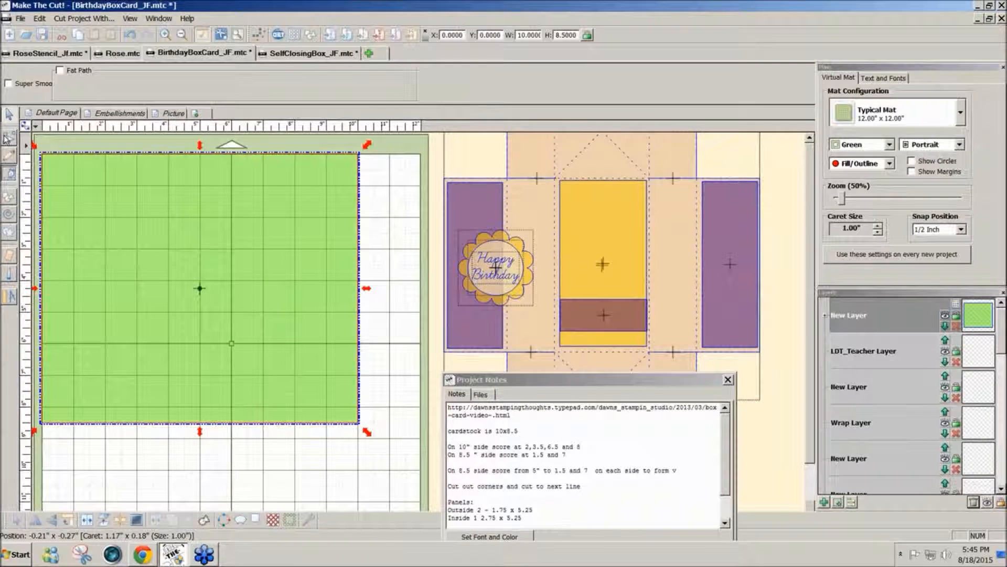
{"action": "key", "text": "Escape"}
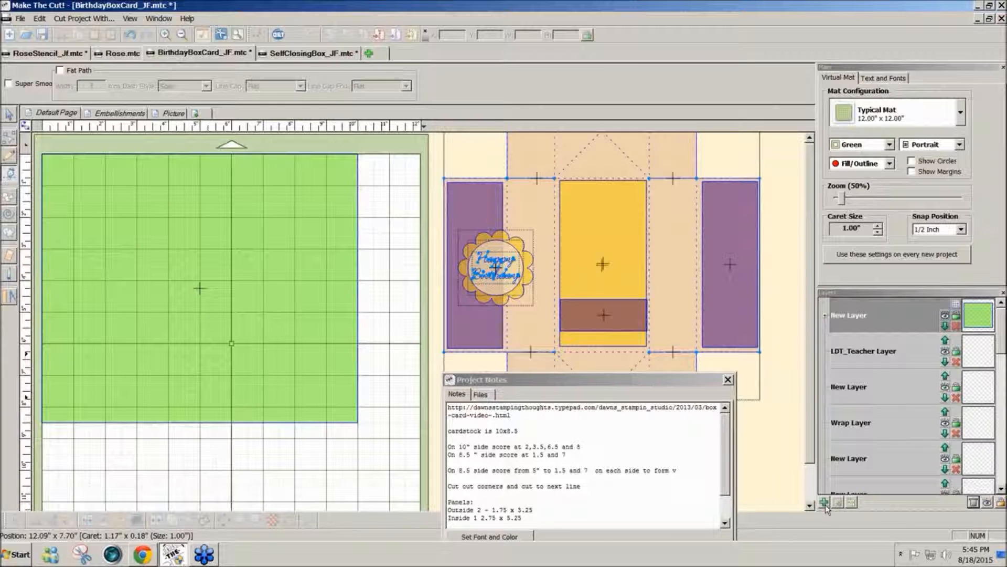
Add a new empty layer and delete it again.
{"action": "left_click", "coordinate": [825, 502]}
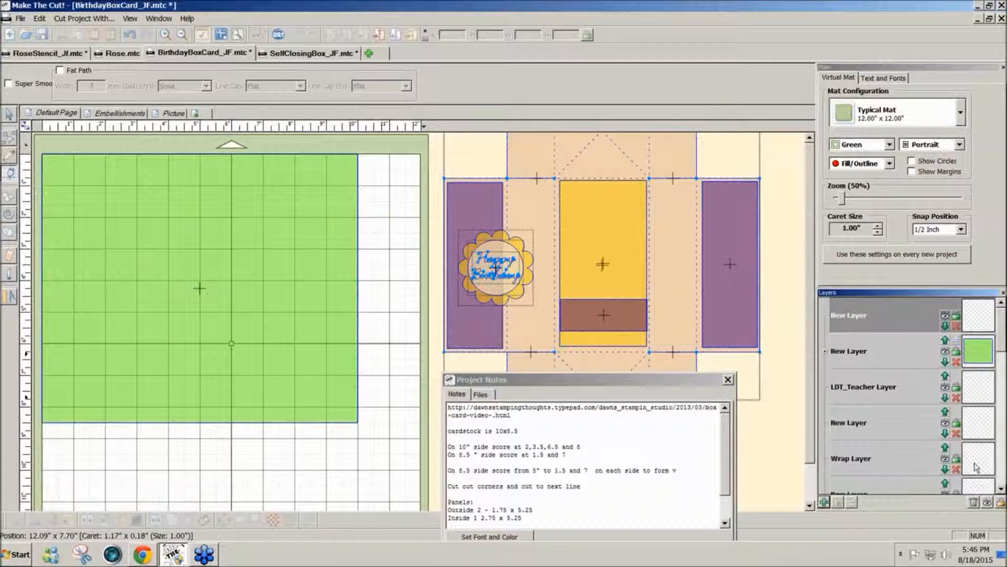
{"action": "left_click", "coordinate": [973, 502]}
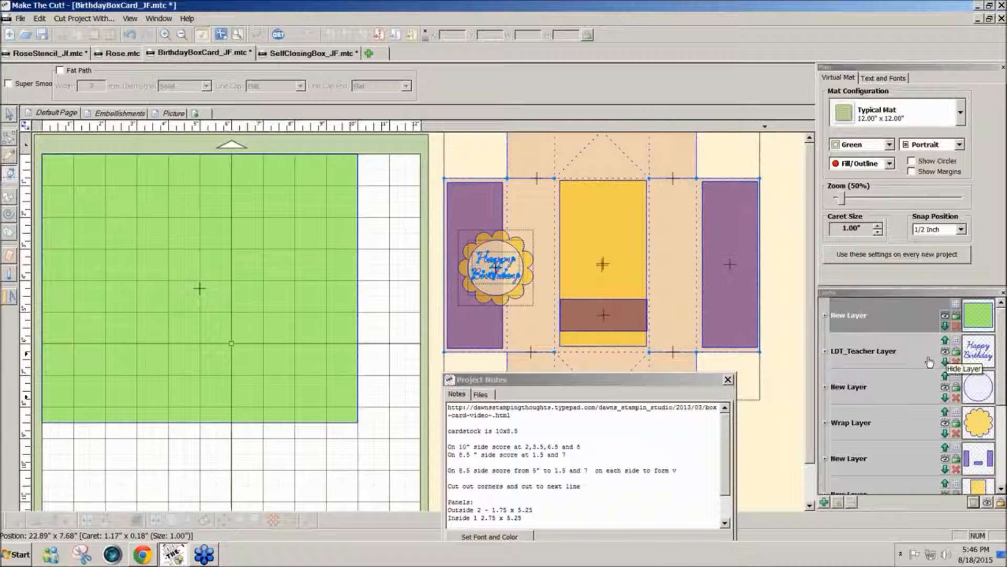
Draw vertical score lines on the rectangle: 5.5-inch ones from Y 1.5 at X 2 and 8, full-height ones at X 3.5 and 6.5.
{"action": "left_click_drag", "start_coordinate": [580, 377], "coordinate": [619, 420]}
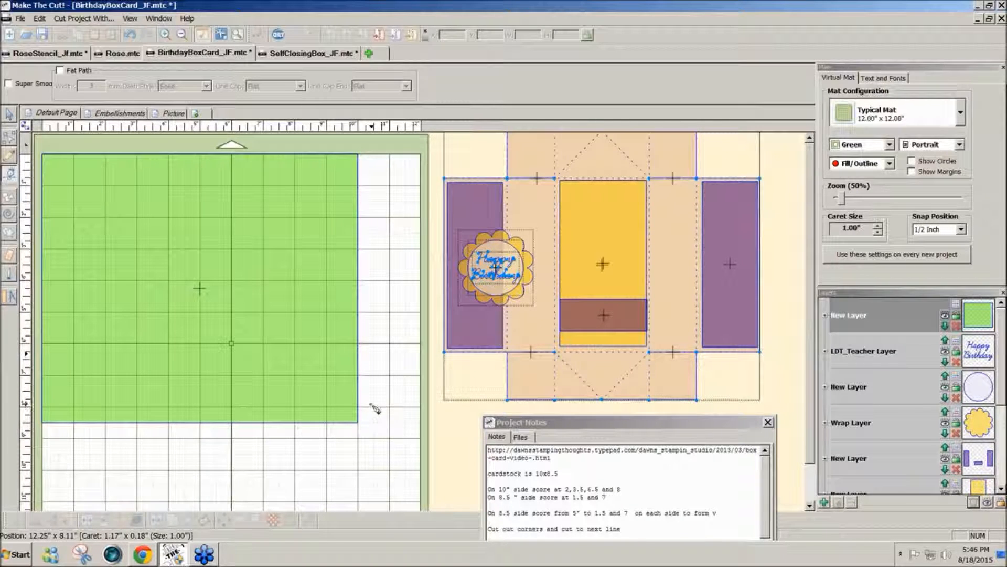
{"action": "left_click", "coordinate": [7, 174]}
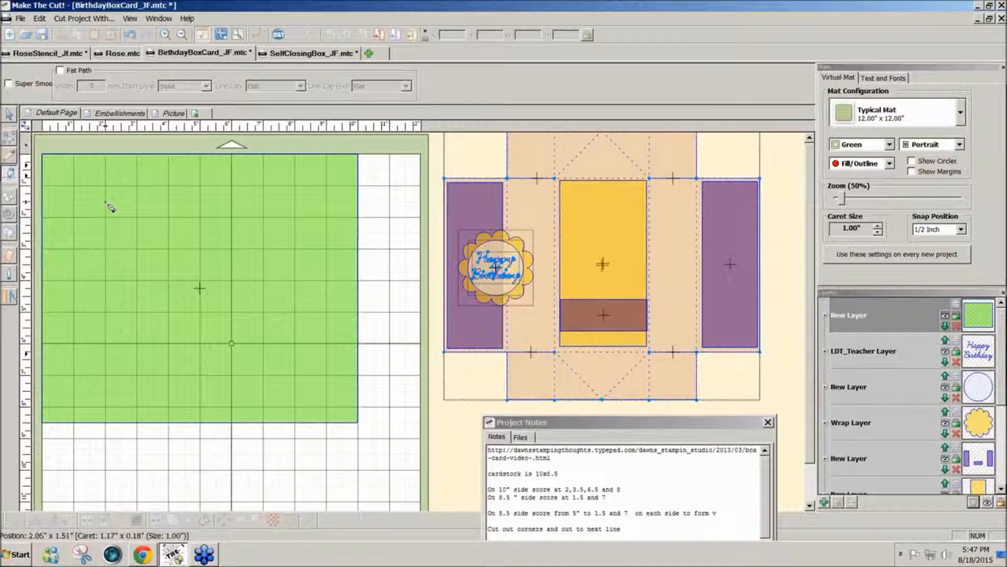
{"action": "mouse_move", "coordinate": [106, 201]}
{"action": "left_mouse_down"}
{"action": "mouse_move", "coordinate": [106, 372]}
{"action": "mouse_move", "coordinate": [117, 380]}
{"action": "mouse_move", "coordinate": [105, 376]}
{"action": "left_mouse_up"}
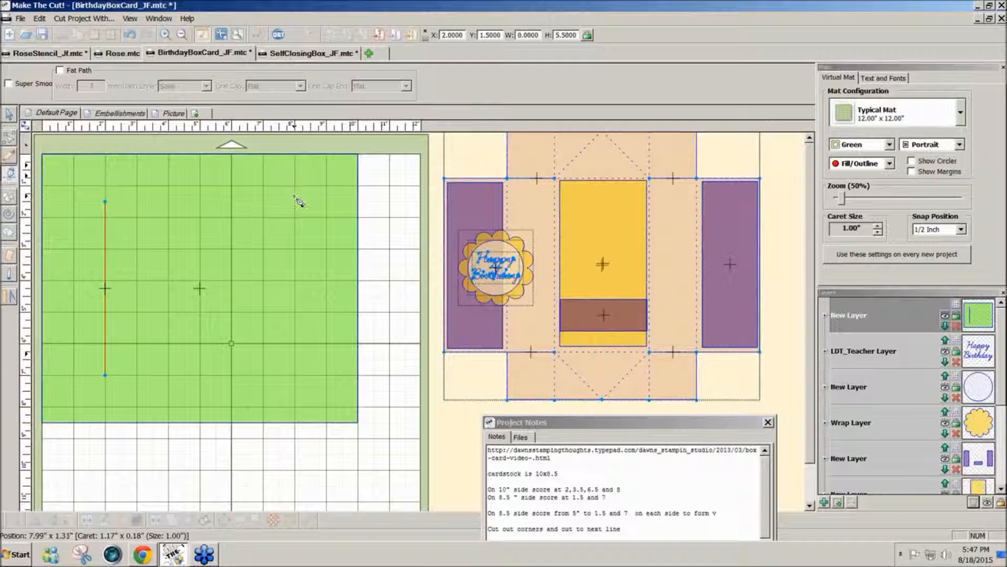
{"action": "mouse_move", "coordinate": [295, 201]}
{"action": "left_mouse_down"}
{"action": "mouse_move", "coordinate": [308, 346]}
{"action": "mouse_move", "coordinate": [298, 380]}
{"action": "left_mouse_up"}
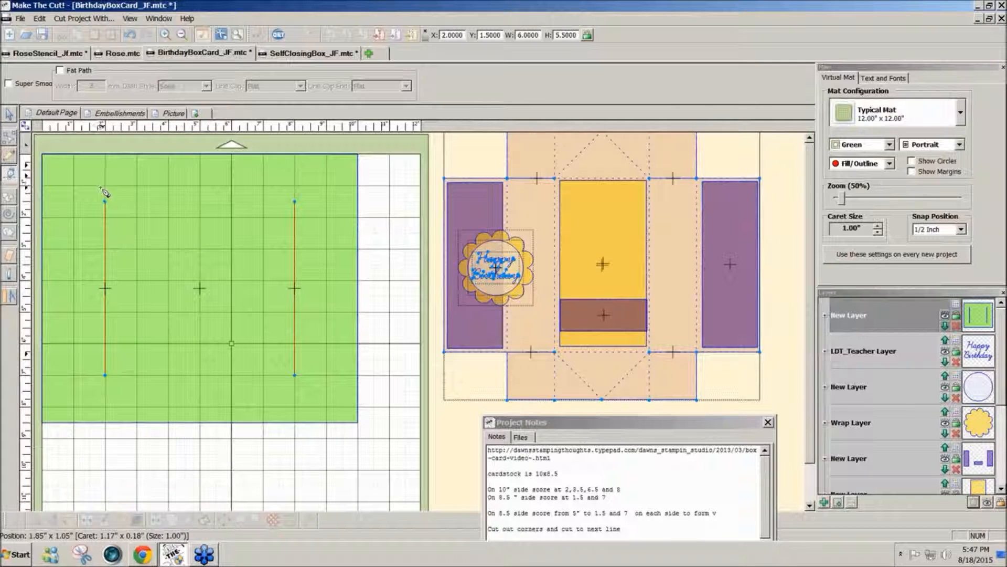
{"action": "mouse_move", "coordinate": [155, 157]}
{"action": "left_mouse_down"}
{"action": "mouse_move", "coordinate": [135, 374]}
{"action": "mouse_move", "coordinate": [156, 426]}
{"action": "left_mouse_up"}
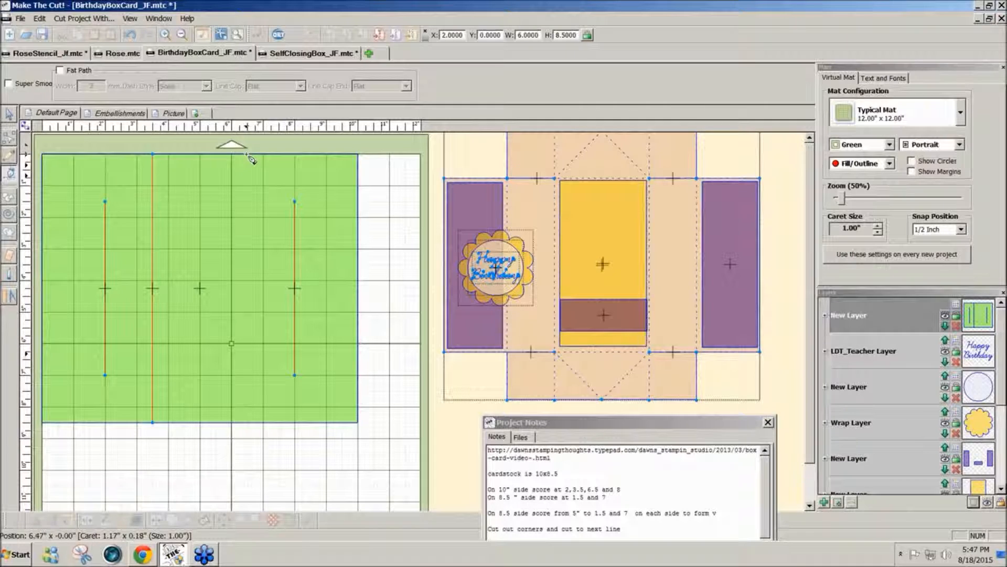
{"action": "left_click_drag", "start_coordinate": [248, 154], "coordinate": [247, 421]}
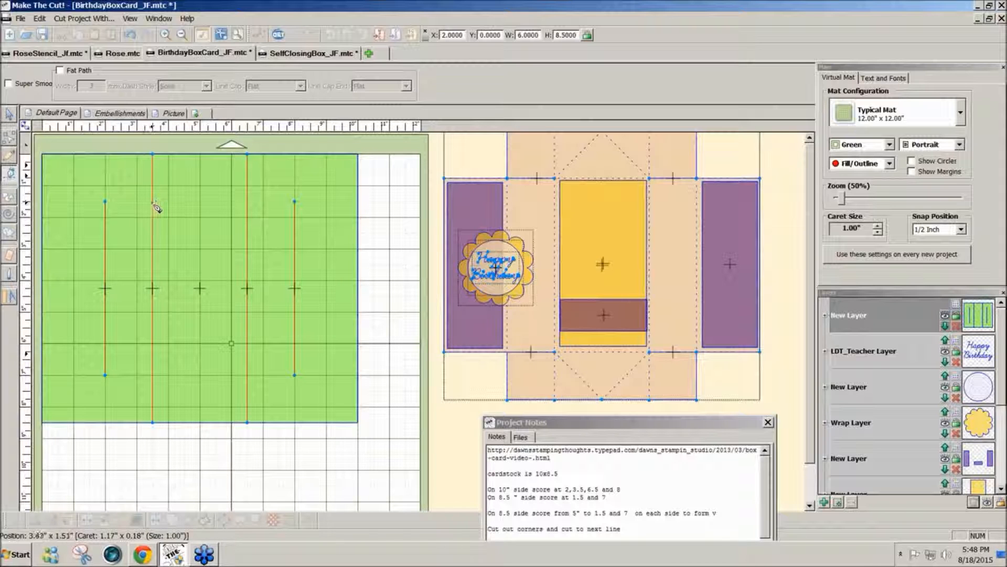
Draw two 3-inch horizontal score lines from X 3.5 to 6.5, one at Y 1.5 and one at Y 7.
{"action": "left_click_drag", "start_coordinate": [153, 201], "coordinate": [252, 204]}
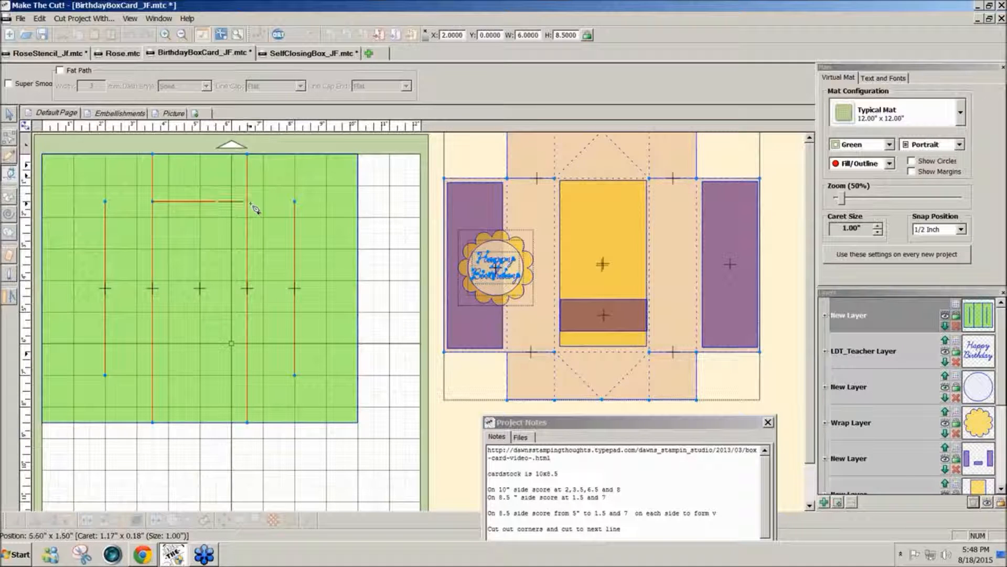
{"action": "left_click_drag", "start_coordinate": [251, 204], "coordinate": [248, 202]}
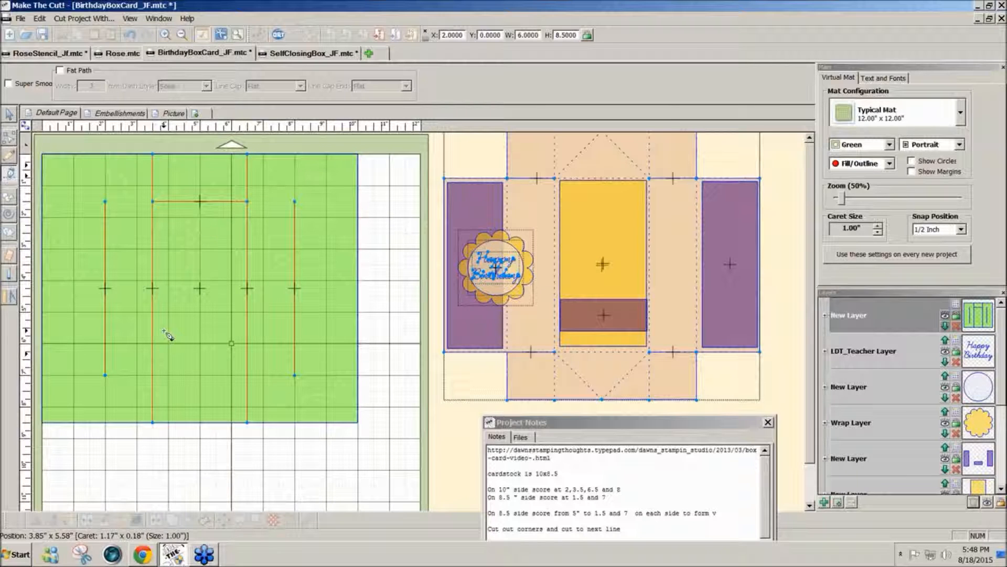
{"action": "mouse_move", "coordinate": [153, 375]}
{"action": "left_mouse_down"}
{"action": "mouse_move", "coordinate": [251, 383]}
{"action": "mouse_move", "coordinate": [247, 375]}
{"action": "left_mouse_up"}
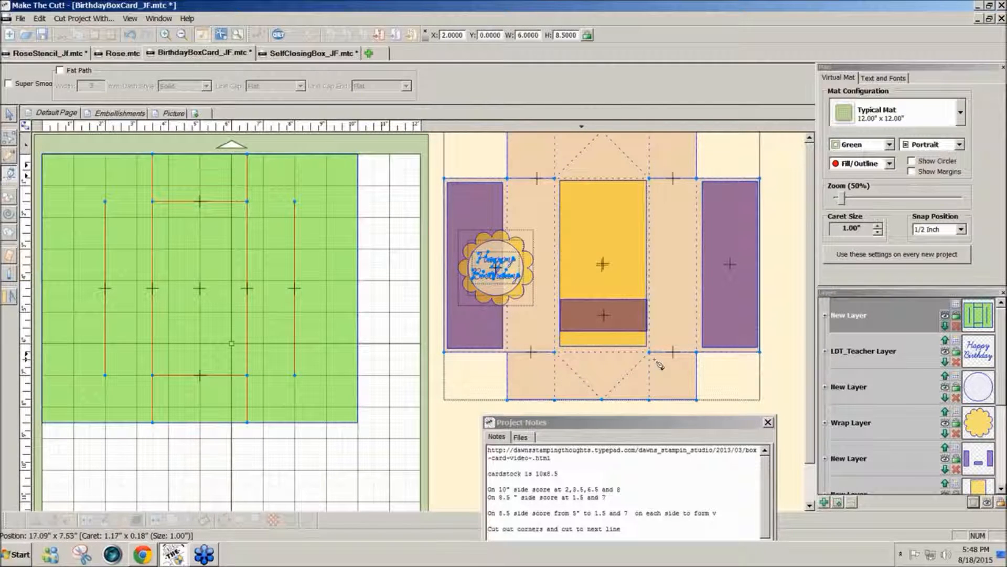
Draw V-shaped score lines from the ends of each horizontal score line to the midpoint of the nearest card edge at X 5.
{"action": "left_click", "coordinate": [152, 375]}
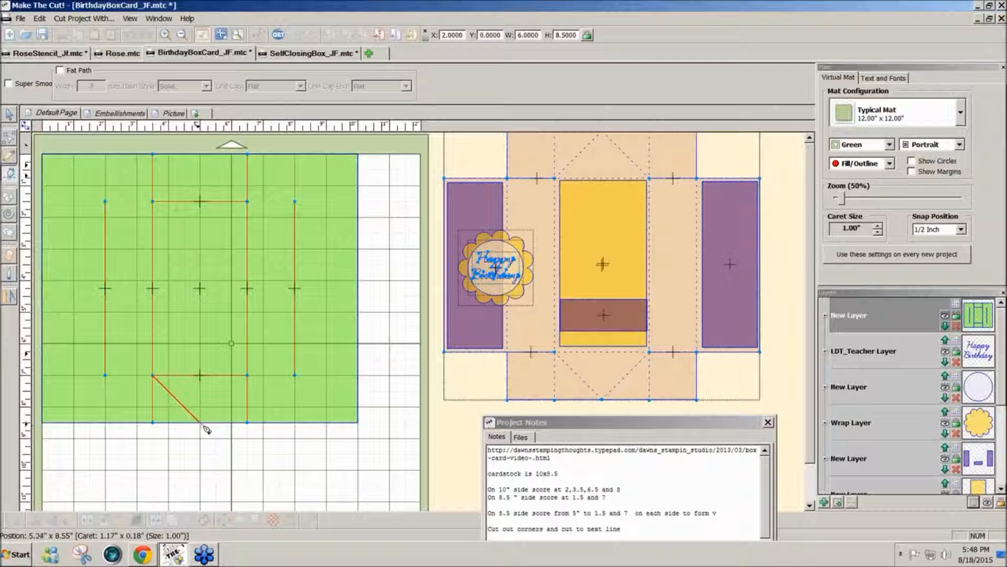
{"action": "left_click", "coordinate": [199, 422]}
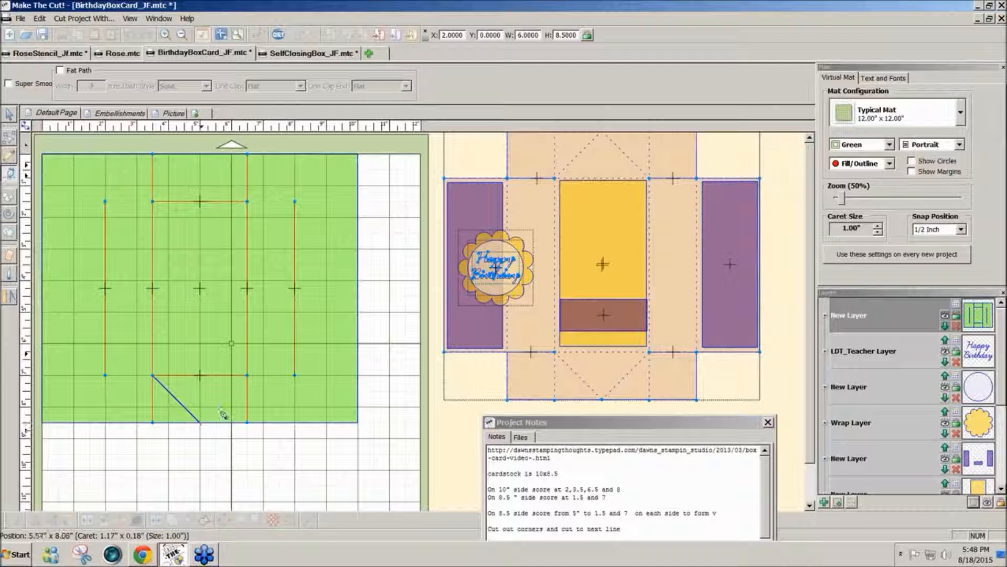
{"action": "left_click", "coordinate": [248, 376]}
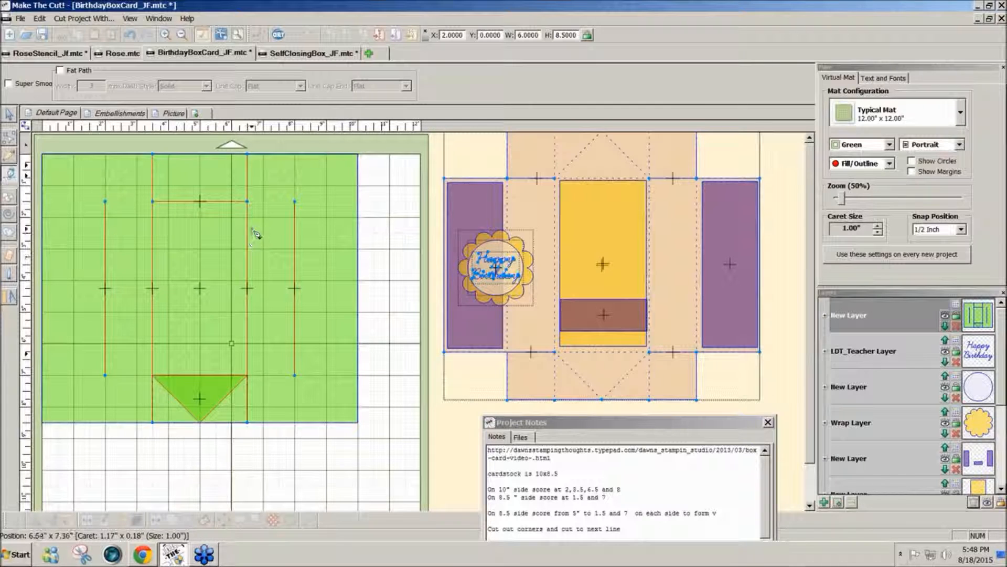
{"action": "left_click", "coordinate": [153, 201]}
{"action": "left_click", "coordinate": [200, 156]}
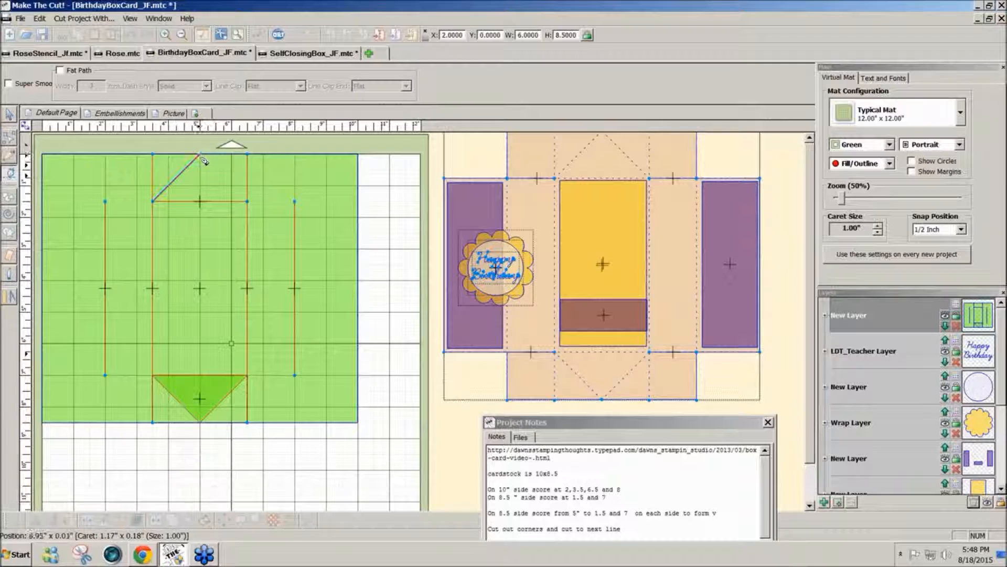
{"action": "left_click", "coordinate": [248, 203]}
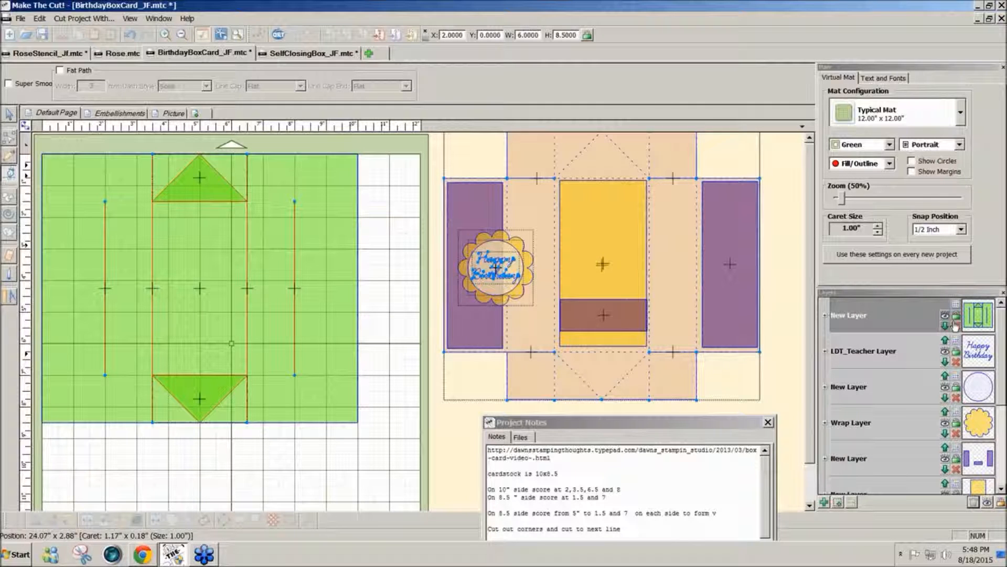
Rename the layer holding the card drawing as ScoreLines.
{"action": "left_click_drag", "start_coordinate": [949, 321], "coordinate": [840, 318]}
{"action": "double_click", "coordinate": [863, 316]}
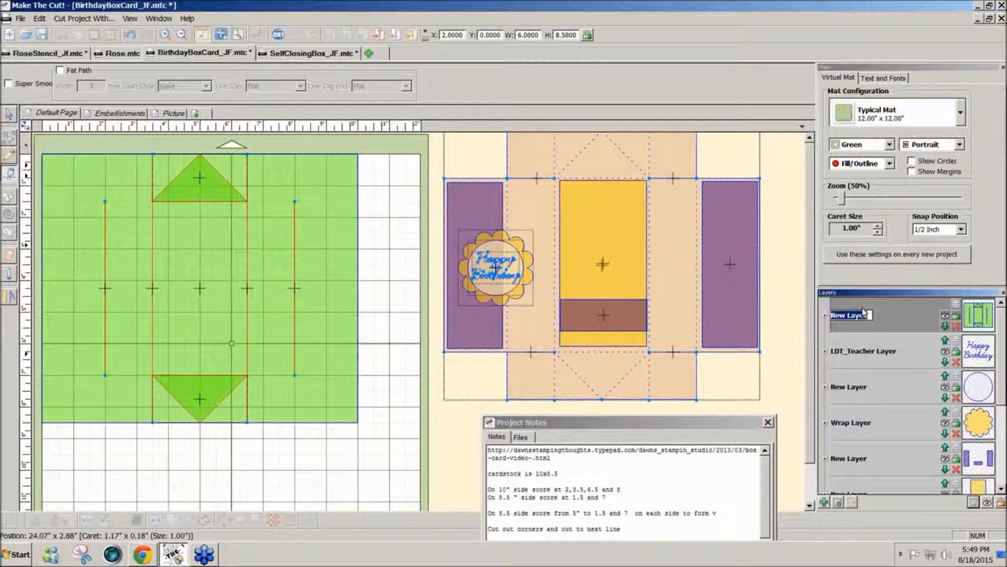
{"action": "type", "text": "ScoreLines"}
{"action": "key", "text": "Return"}
{"action": "left_click", "coordinate": [945, 317]}
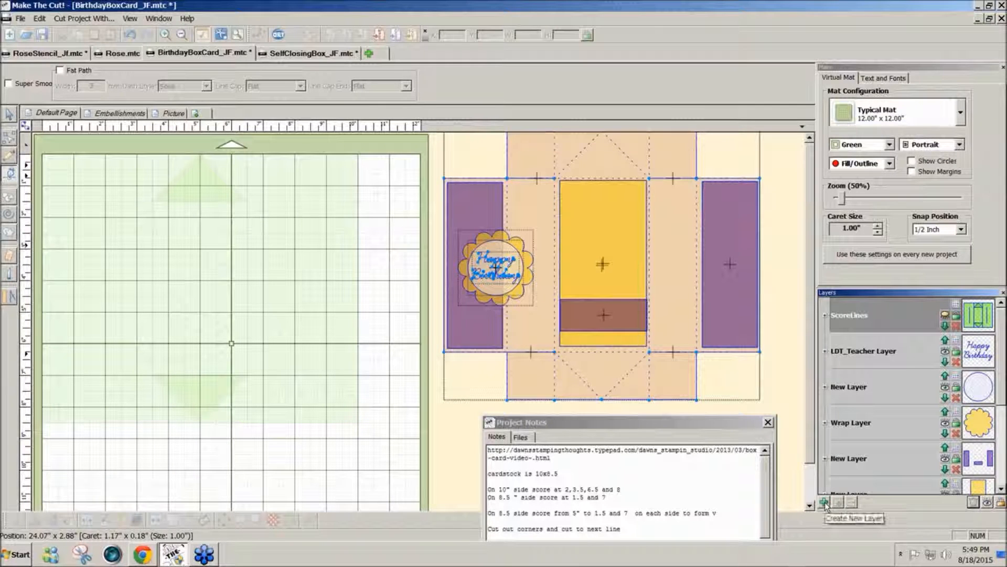
{"action": "left_click_drag", "start_coordinate": [998, 405], "coordinate": [969, 469]}
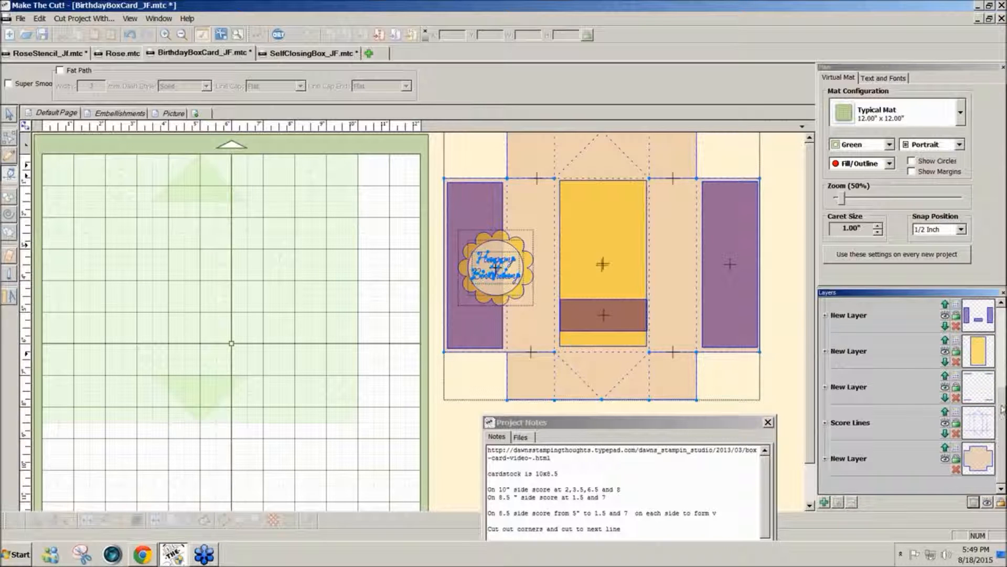
{"action": "scroll", "coordinate": [970, 469], "scroll_direction": "up", "scroll_amount": 4}
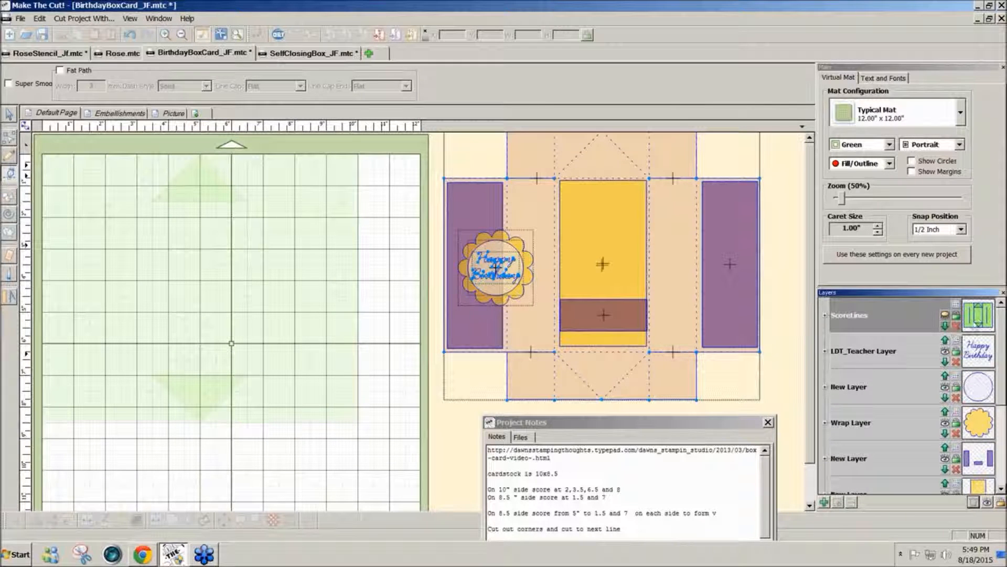
{"action": "left_click", "coordinate": [944, 315]}
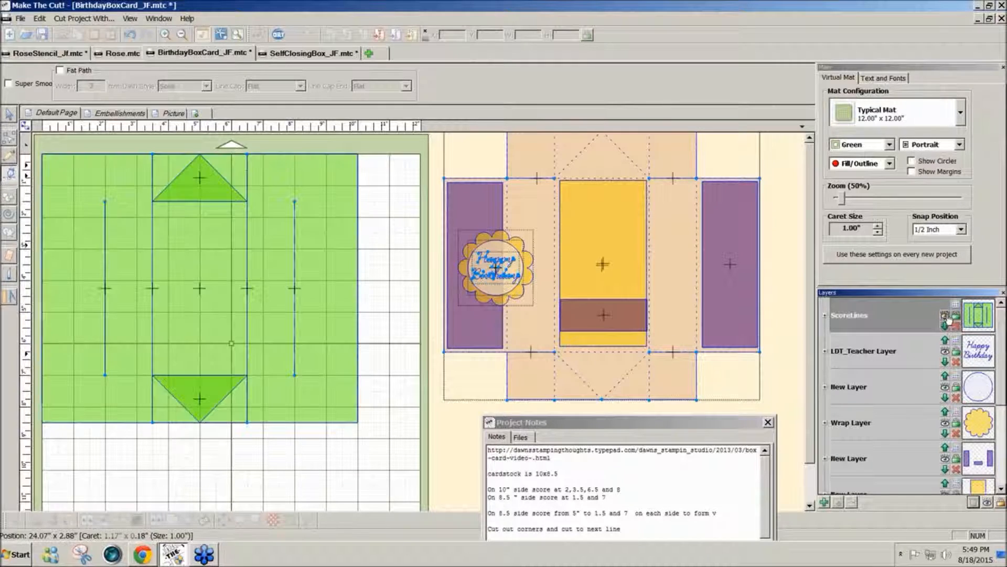
Select the 10 x 8.5 inch rectangle and move it from the ScoreLines layer onto its own new layer.
{"action": "left_click", "coordinate": [10, 117]}
{"action": "left_click", "coordinate": [304, 367]}
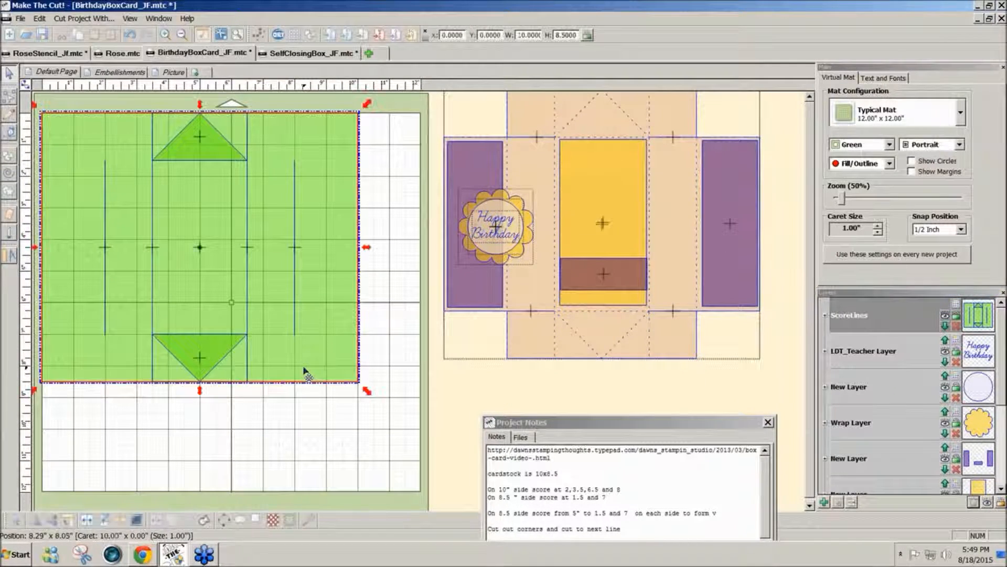
{"action": "left_click", "coordinate": [840, 504]}
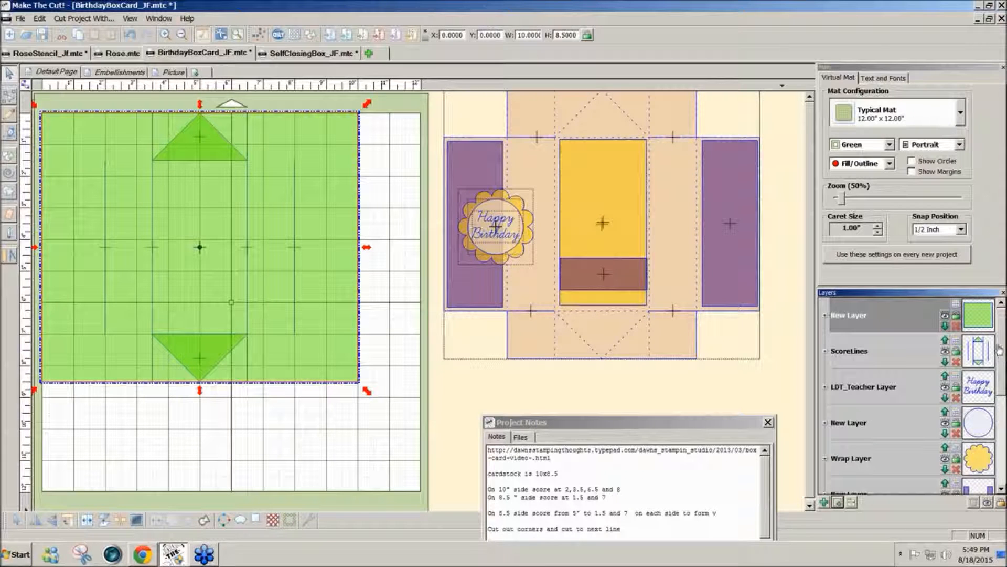
{"action": "left_click", "coordinate": [945, 351]}
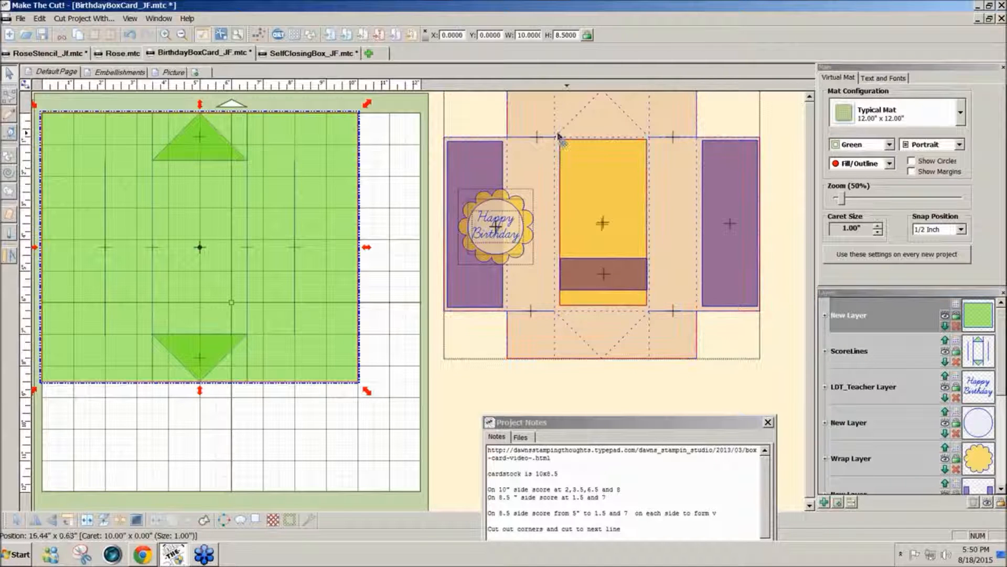
Deselect the rectangle, search the basic shapes for "sq", and insert a 1-inch Square (Polygons) shape.
{"action": "left_click", "coordinate": [345, 415]}
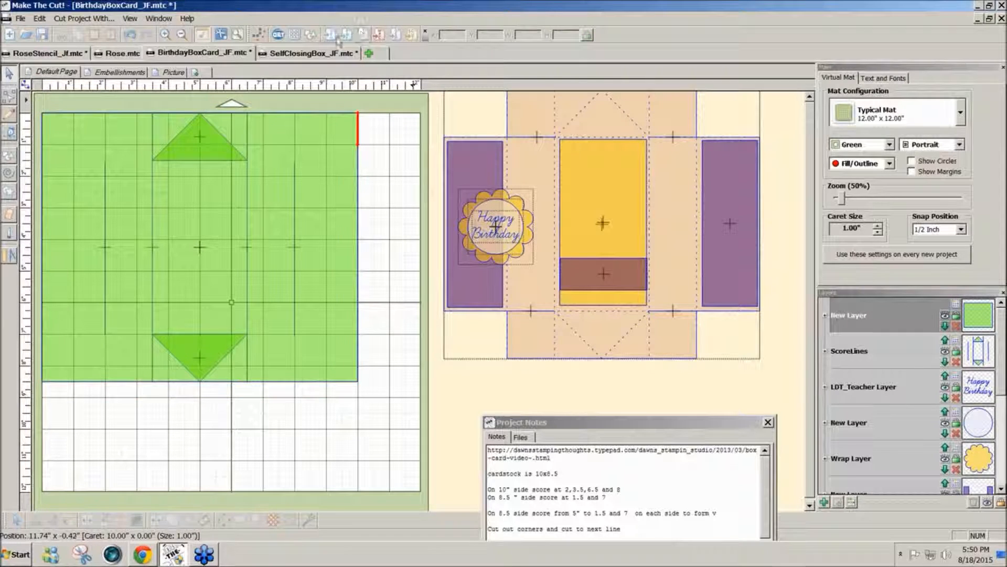
{"action": "left_click", "coordinate": [310, 37]}
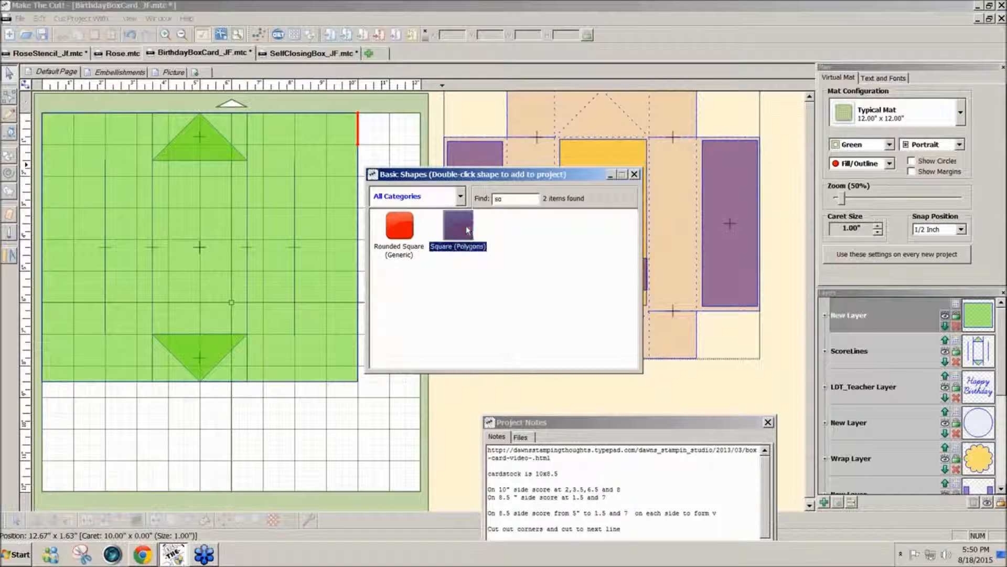
{"action": "double_click", "coordinate": [466, 225]}
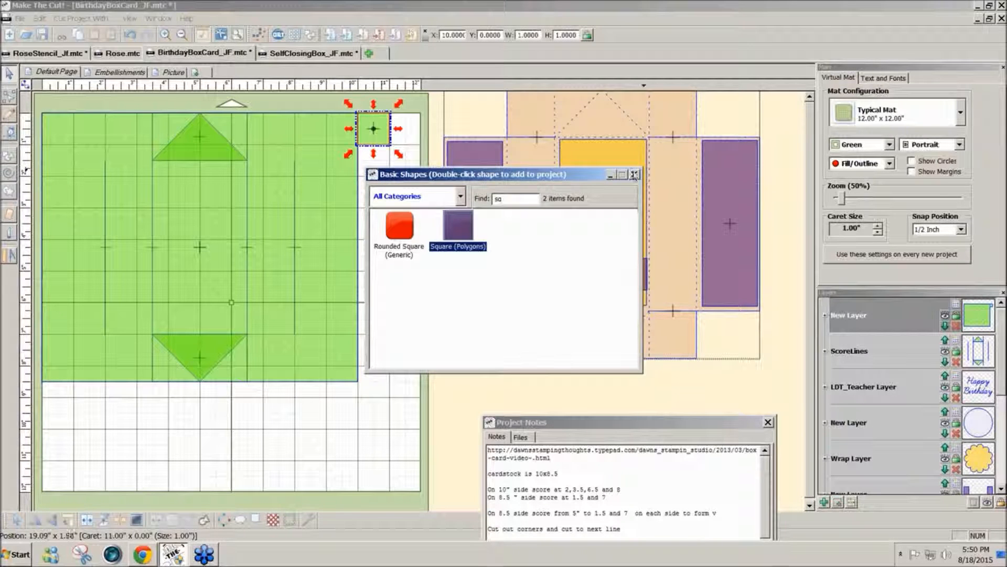
{"action": "left_click", "coordinate": [634, 175]}
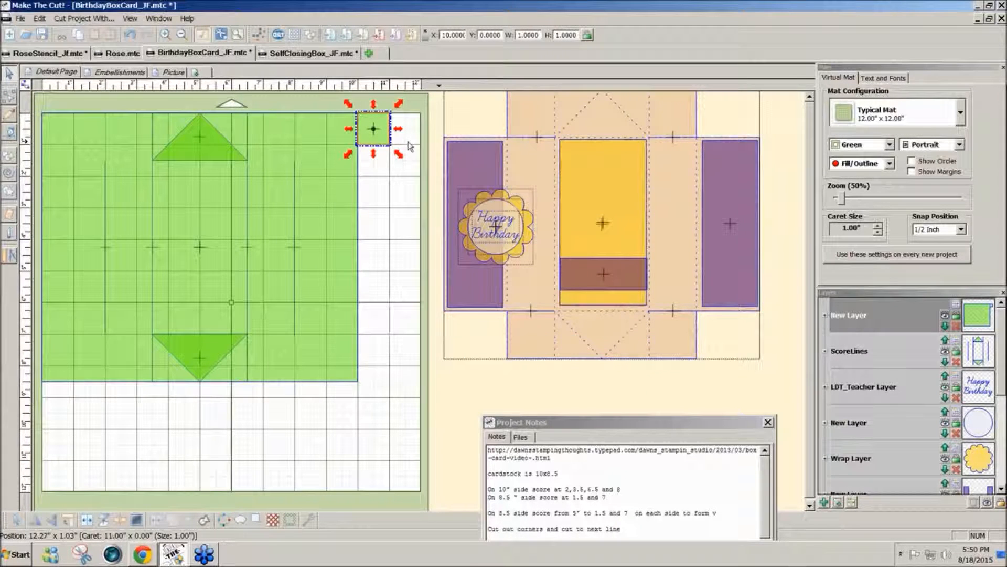
Move the square to the card's upper-left corner at X 0, Y 0 and resize it to 2 x 1.5 inches.
{"action": "left_click_drag", "start_coordinate": [368, 139], "coordinate": [461, 134]}
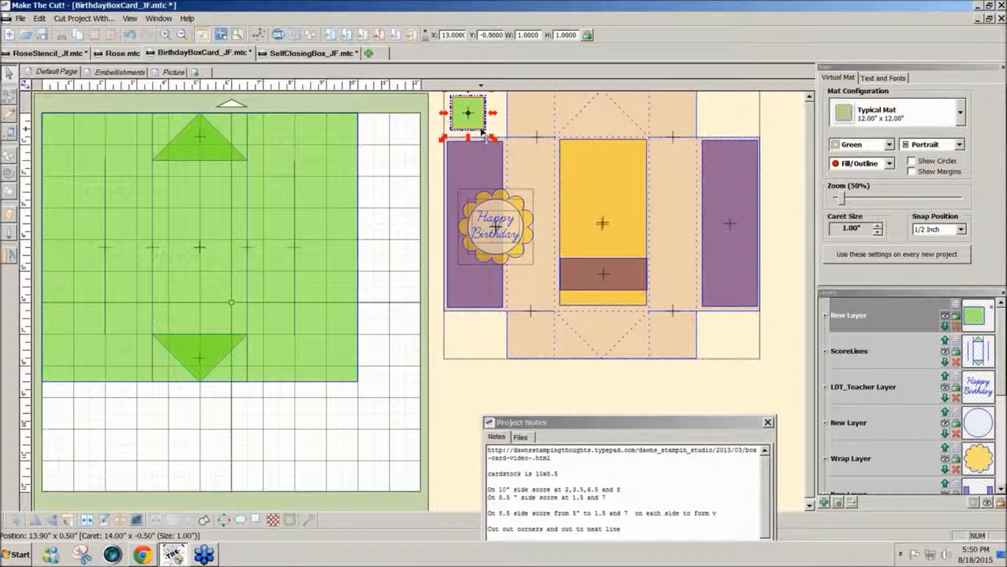
{"action": "left_click_drag", "start_coordinate": [469, 114], "coordinate": [57, 152]}
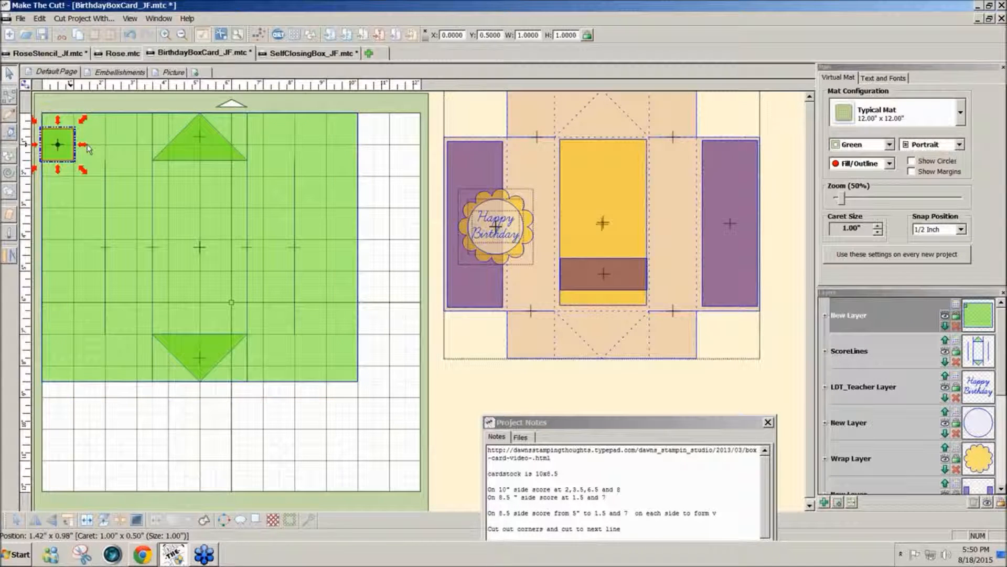
{"action": "left_click_drag", "start_coordinate": [82, 145], "coordinate": [114, 149]}
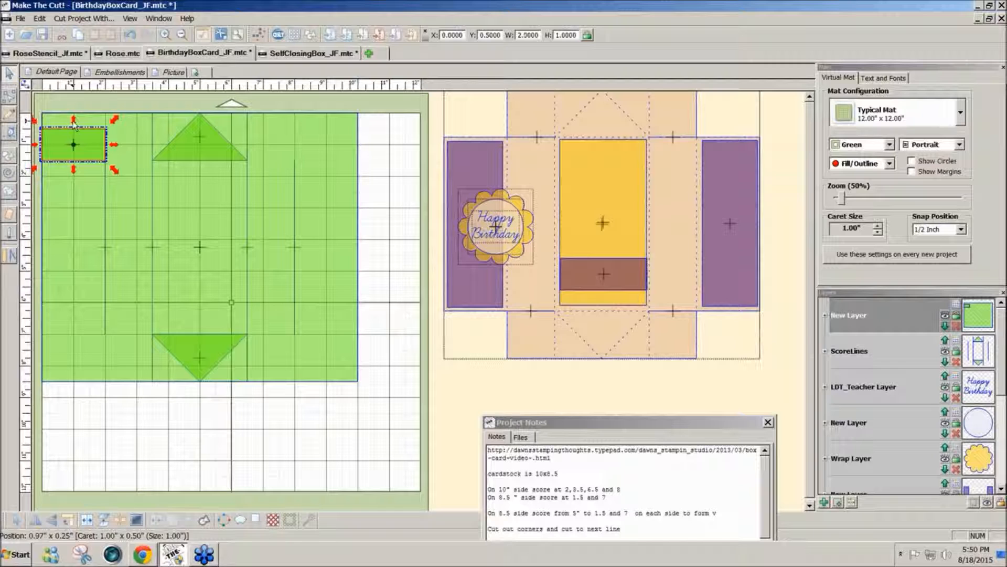
{"action": "left_click_drag", "start_coordinate": [74, 122], "coordinate": [74, 107]}
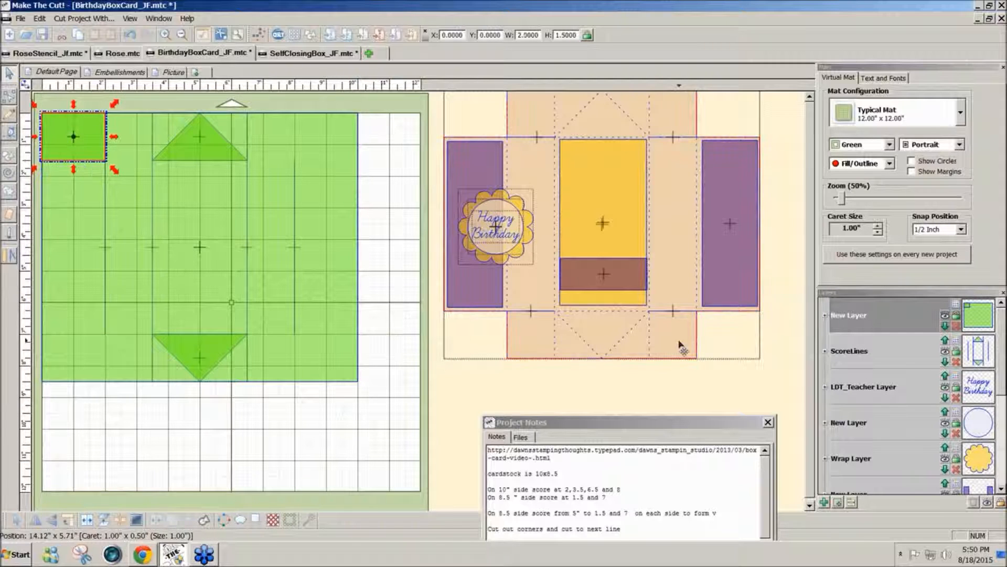
Put the corner rectangle on its own new layer and place copies on the other three card corners, using X 8 and Y 7.
{"action": "left_click", "coordinate": [838, 502]}
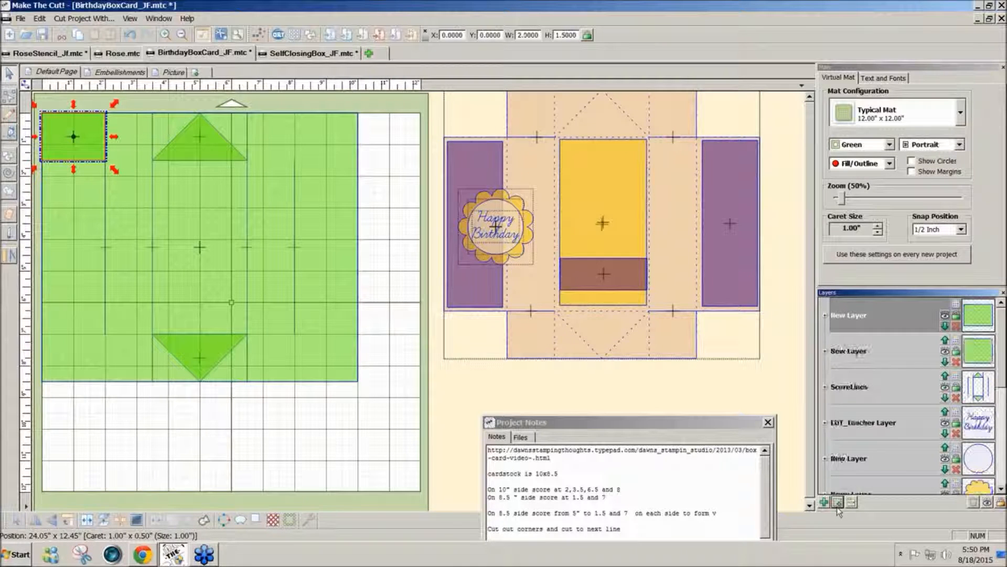
{"action": "left_click", "coordinate": [72, 150]}
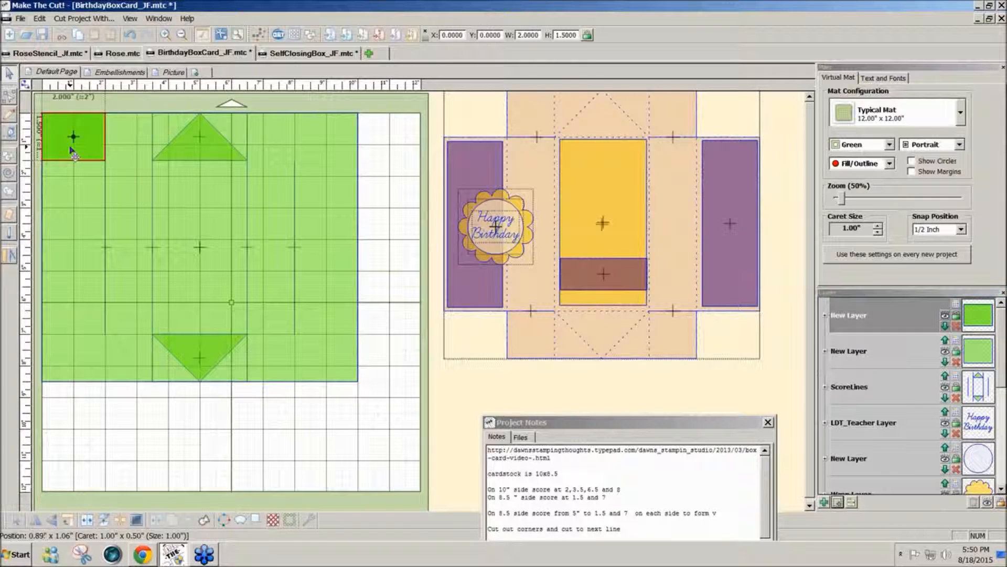
{"action": "left_click_drag", "start_coordinate": [72, 150], "coordinate": [327, 149]}
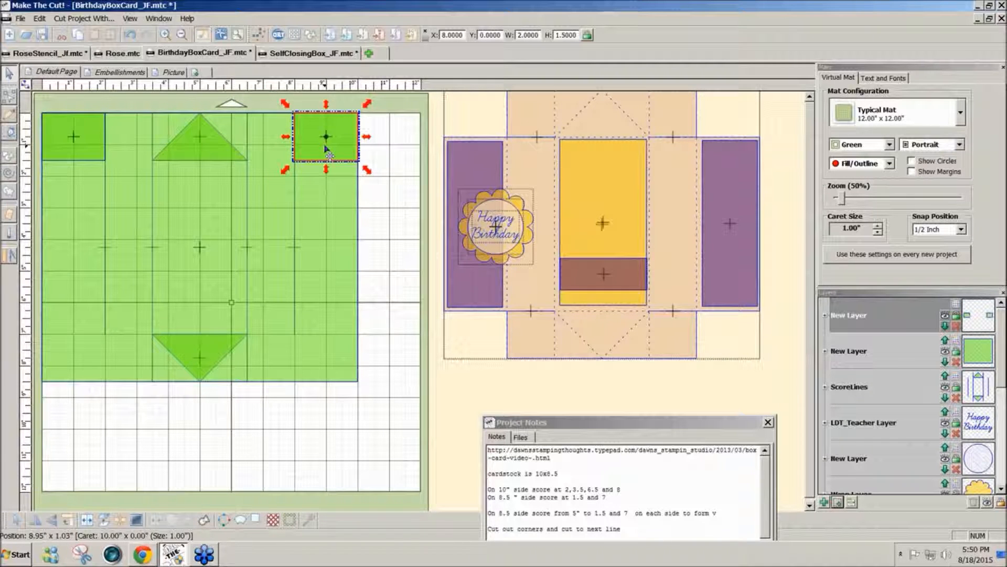
{"action": "left_click", "coordinate": [65, 146], "text": "shift"}
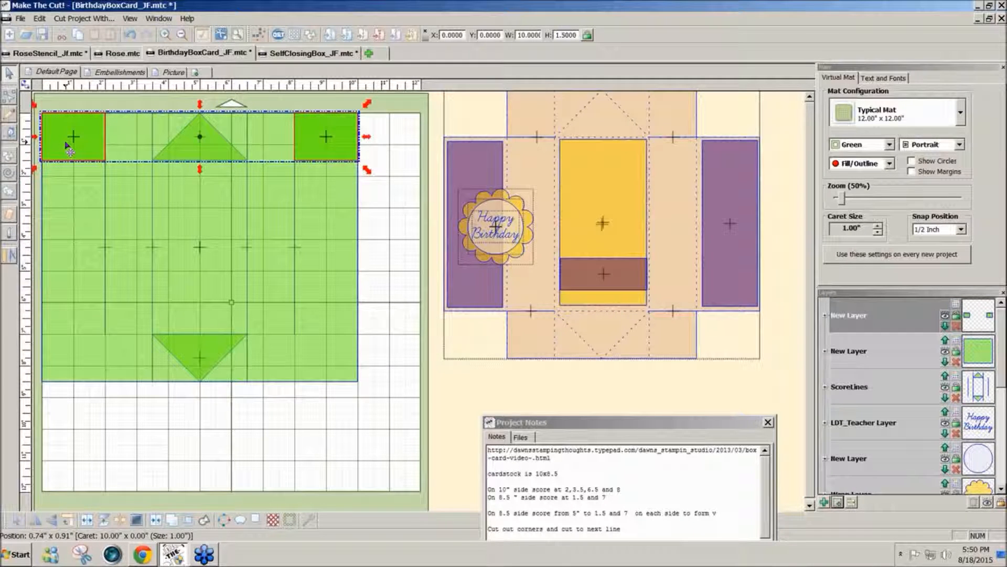
{"action": "left_click_drag", "start_coordinate": [68, 147], "coordinate": [68, 368]}
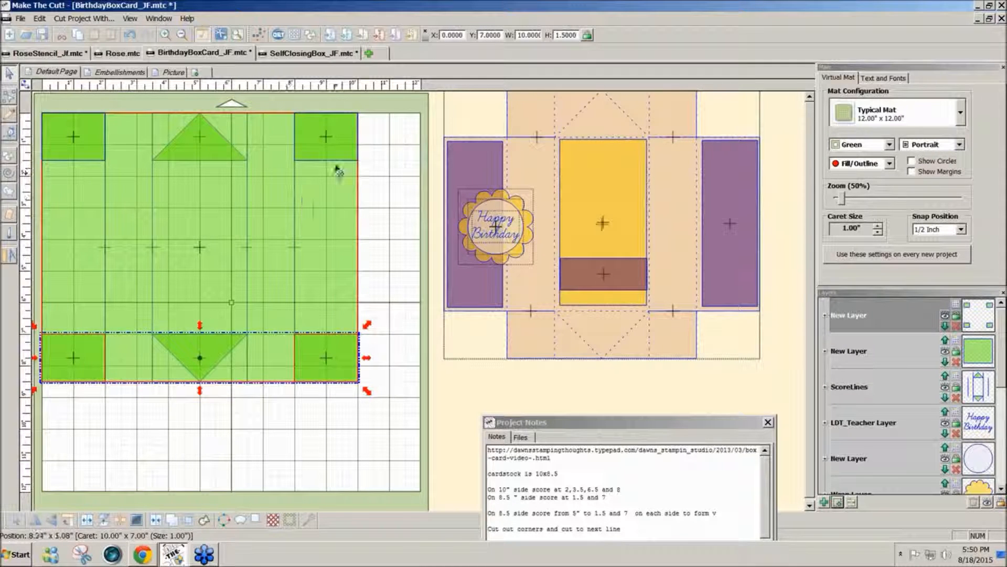
Select all four corner rectangles and join them into one shape, then test-move it and undo the move.
{"action": "key", "text": "ctrl+a"}
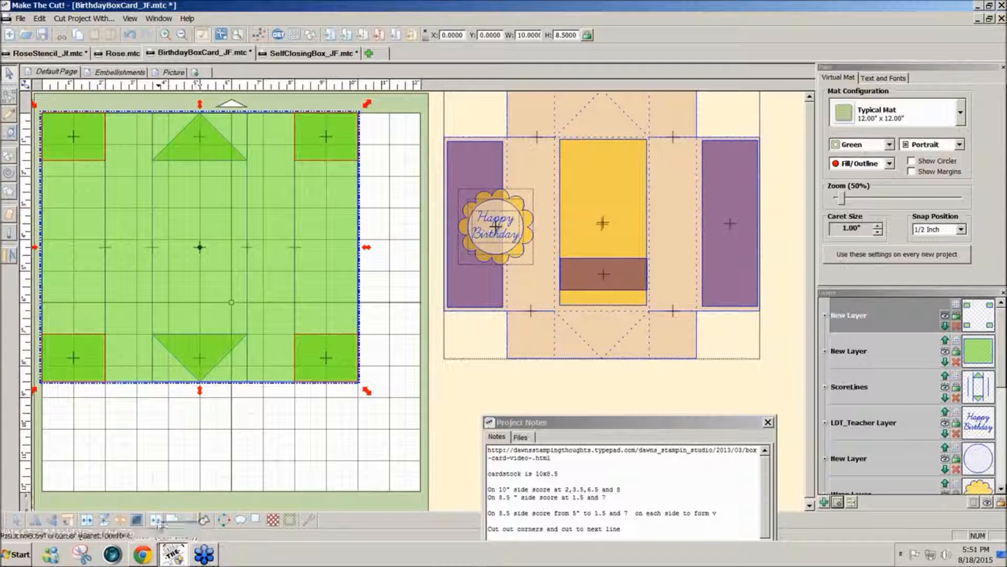
{"action": "left_click", "coordinate": [159, 520]}
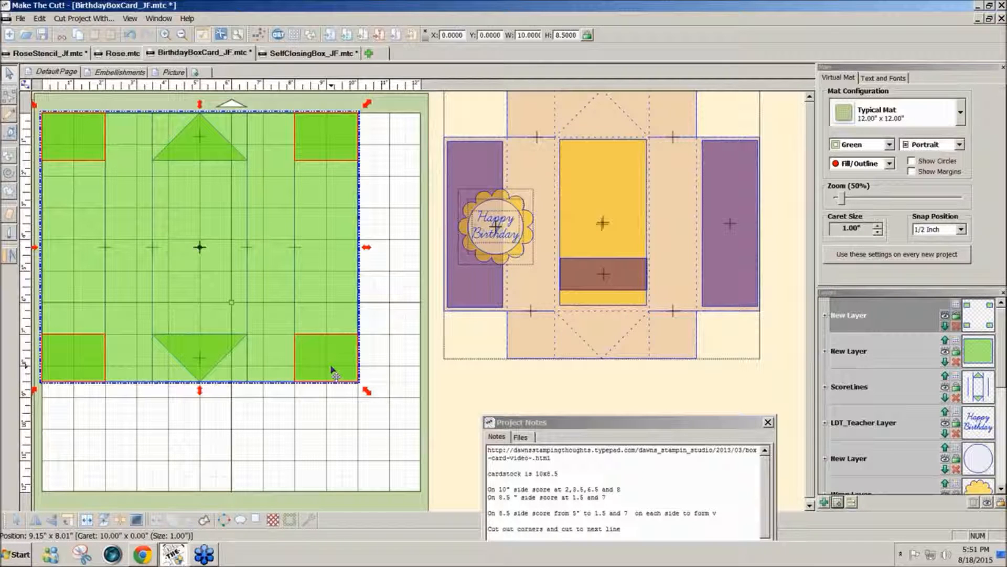
{"action": "left_click_drag", "start_coordinate": [332, 370], "coordinate": [344, 410]}
{"action": "key", "text": "ctrl+z"}
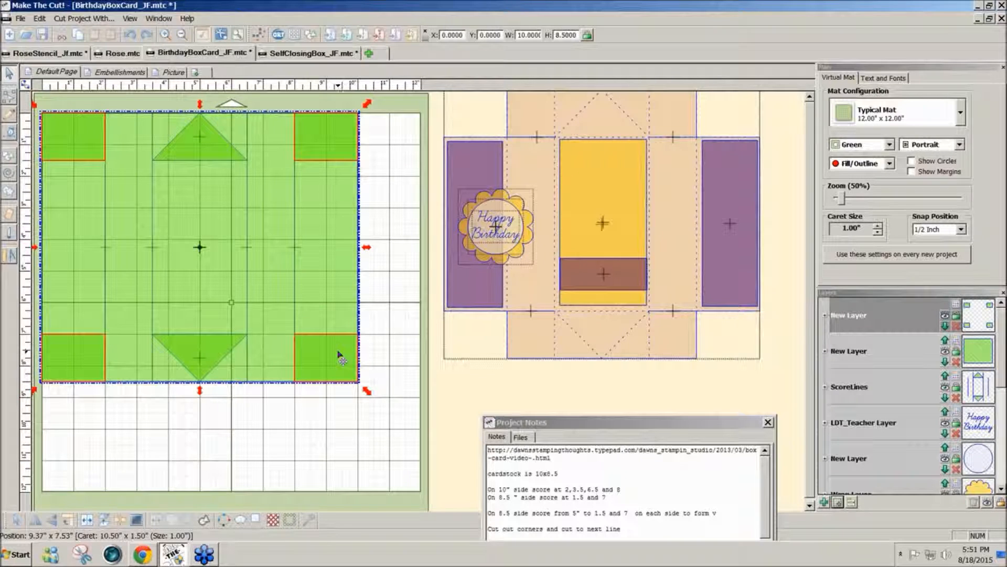
Cut the joined corner rectangles out of the card rectangle with a Boolean Join set to B-A Difference.
{"action": "left_click", "coordinate": [341, 306]}
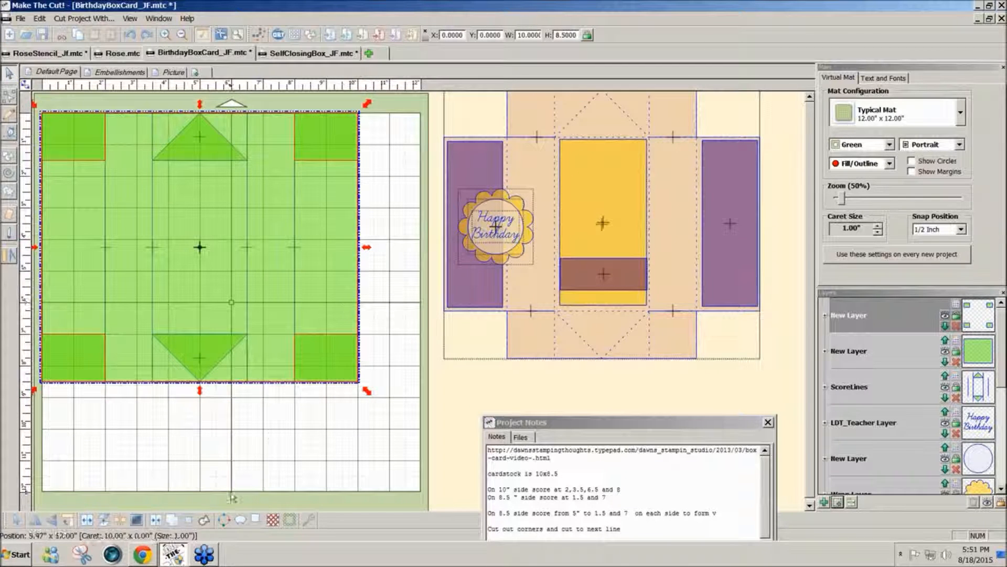
{"action": "left_click", "coordinate": [190, 523]}
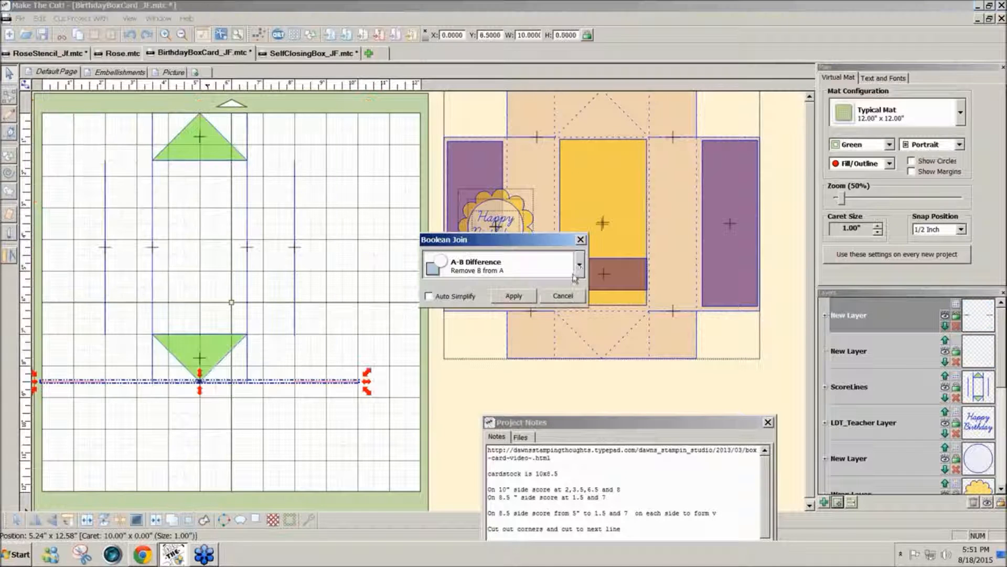
{"action": "left_click", "coordinate": [578, 265]}
{"action": "left_click", "coordinate": [539, 319]}
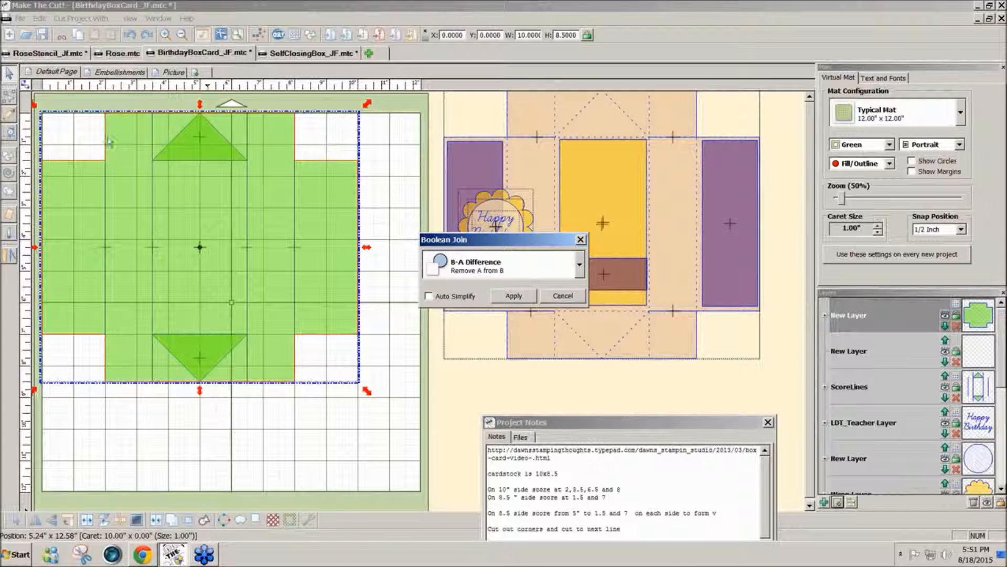
{"action": "left_click", "coordinate": [514, 296]}
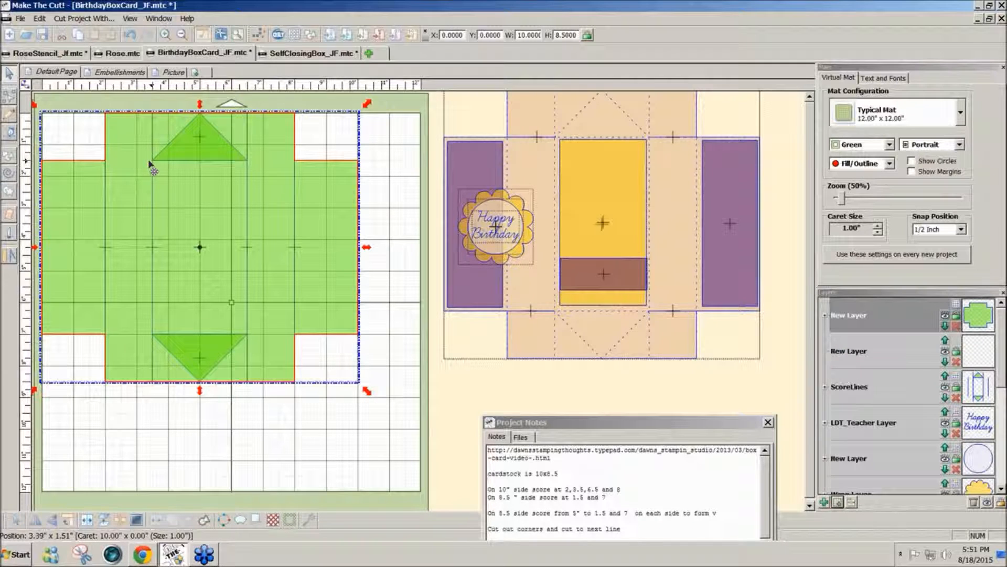
Hide the ScoreLines layer and draw four horizontal cut lines, each 1.5 inches long, inward from the card's notched inner corners.
{"action": "left_click", "coordinate": [8, 97]}
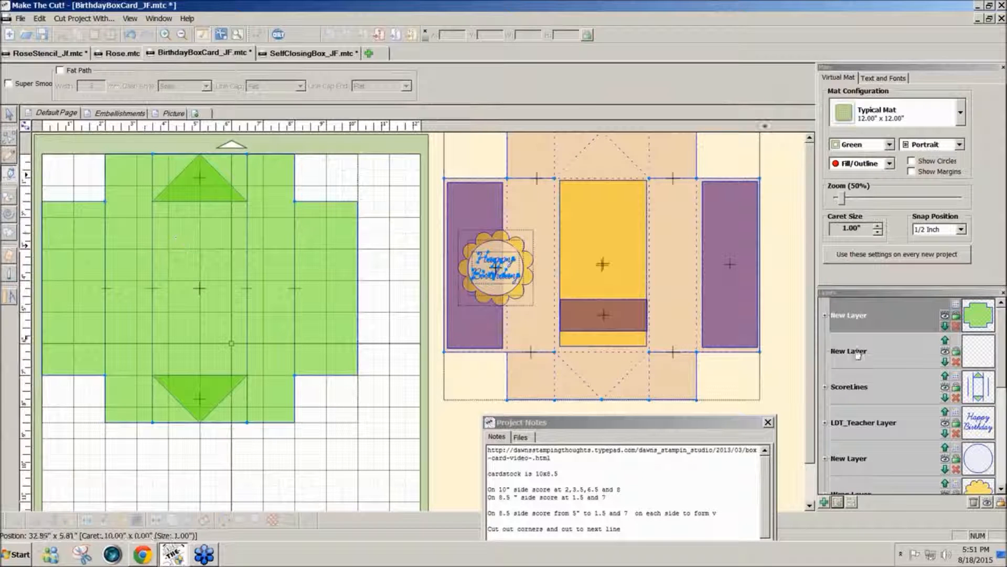
{"action": "left_click", "coordinate": [945, 389]}
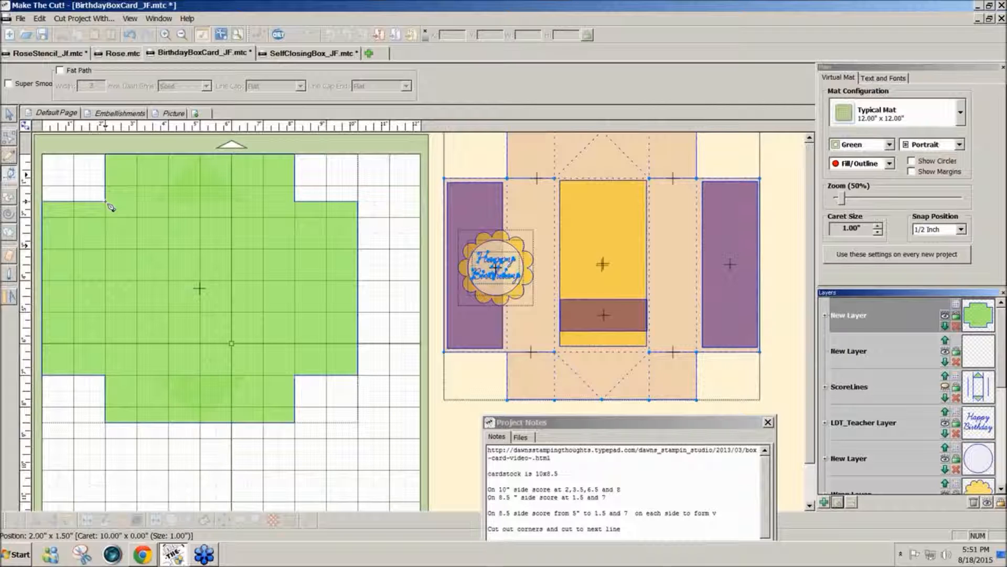
{"action": "left_click_drag", "start_coordinate": [110, 206], "coordinate": [159, 208]}
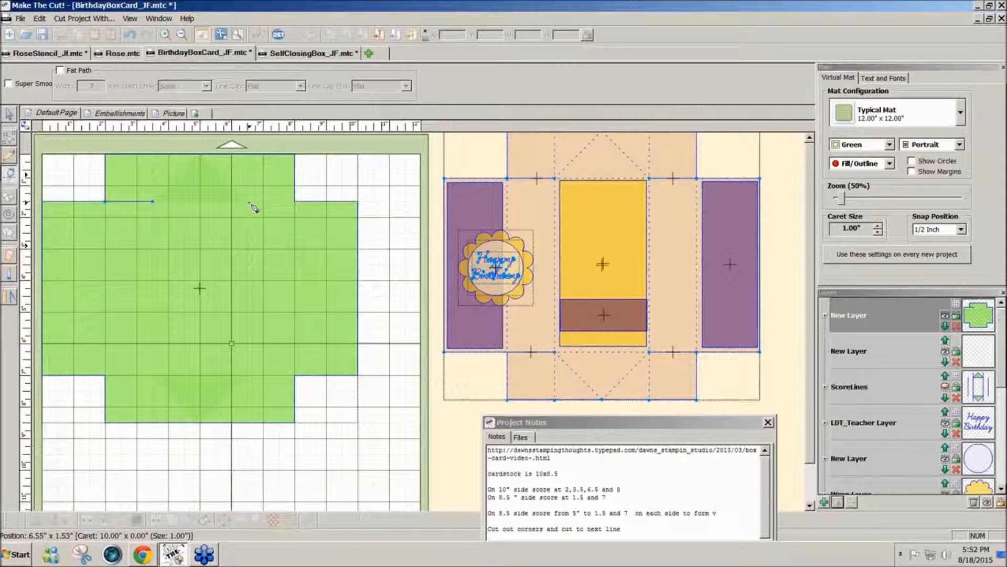
{"action": "left_click_drag", "start_coordinate": [247, 201], "coordinate": [296, 202]}
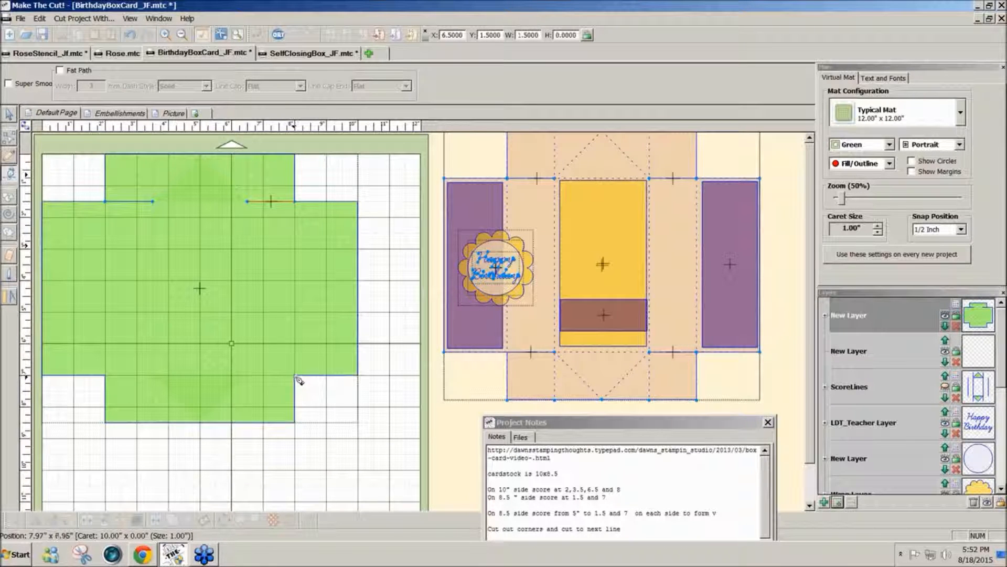
{"action": "left_click_drag", "start_coordinate": [295, 376], "coordinate": [247, 375]}
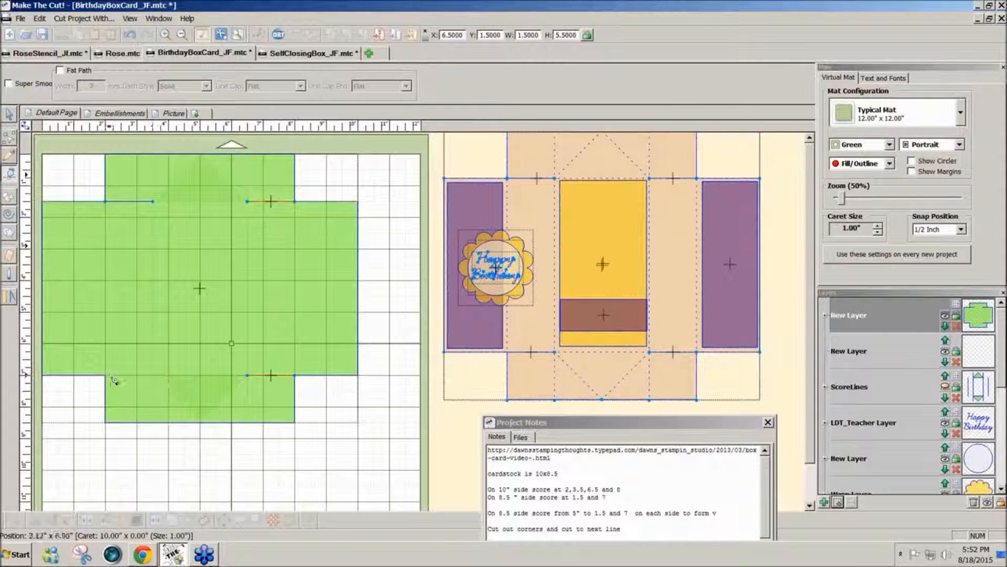
{"action": "left_click_drag", "start_coordinate": [106, 375], "coordinate": [153, 375]}
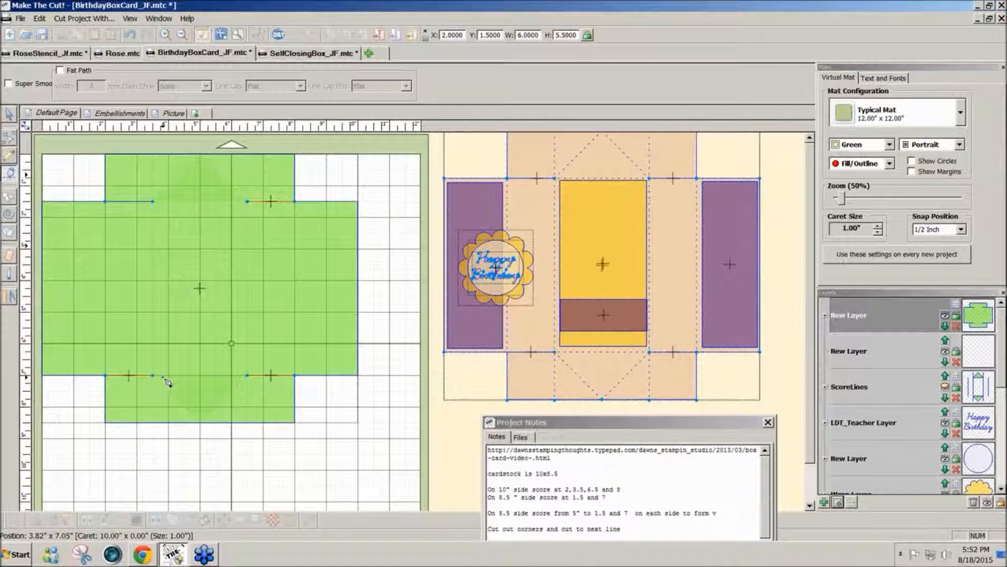
Select the card outline with its four cut lines, rename its layer CutLine, and deselect everything.
{"action": "left_click", "coordinate": [10, 115]}
{"action": "left_click", "coordinate": [199, 250]}
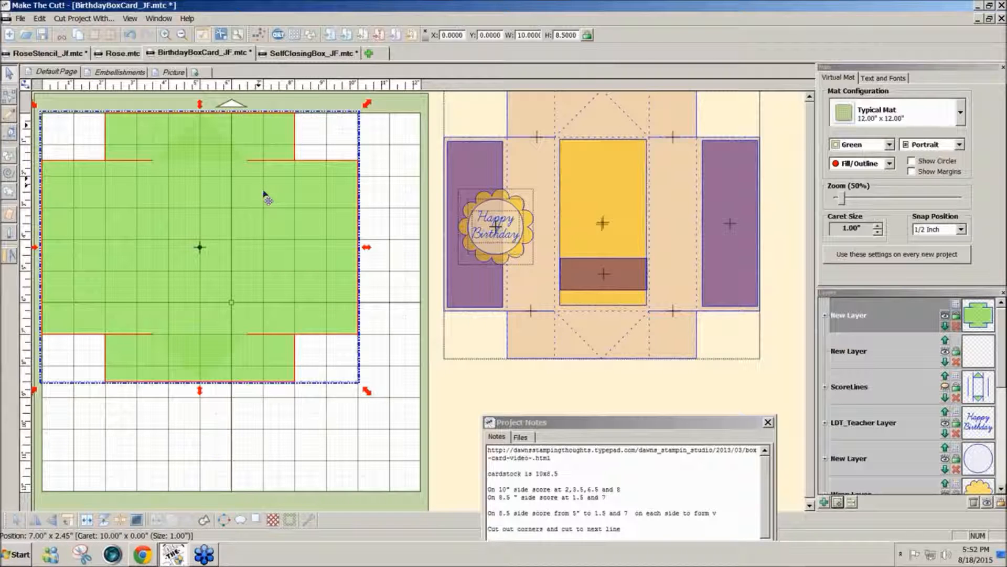
{"action": "double_click", "coordinate": [849, 314]}
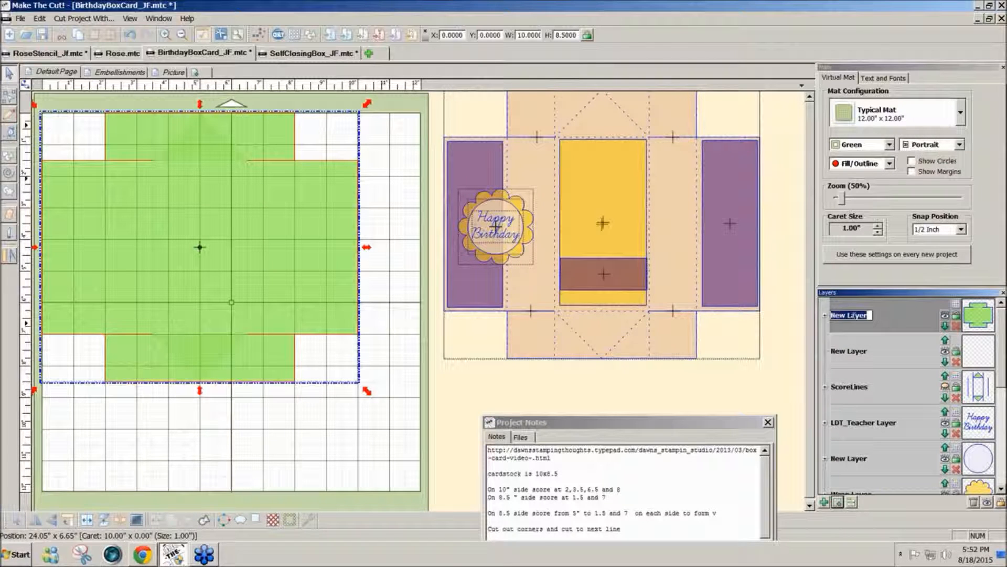
{"action": "type", "text": "CutLine"}
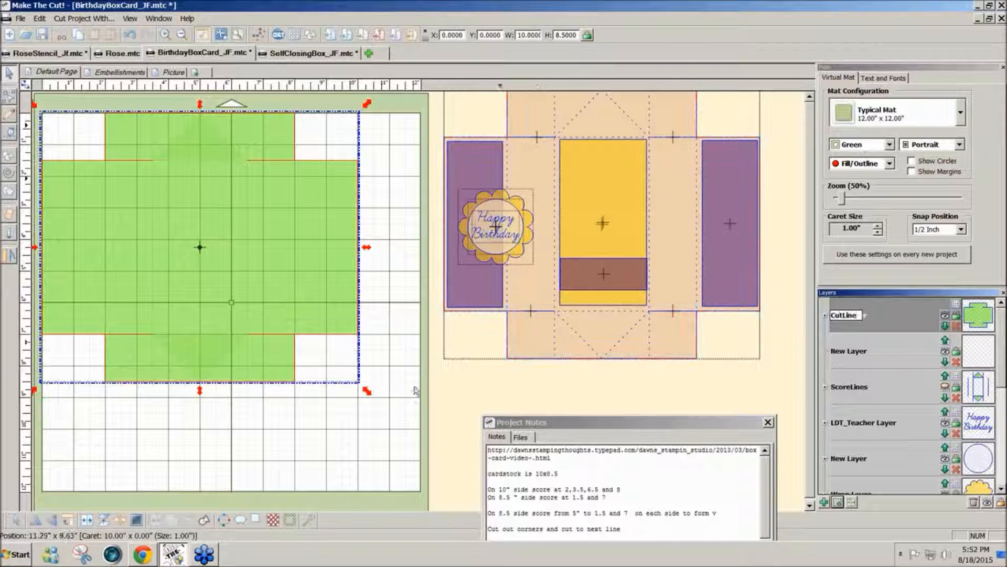
{"action": "left_click", "coordinate": [399, 414]}
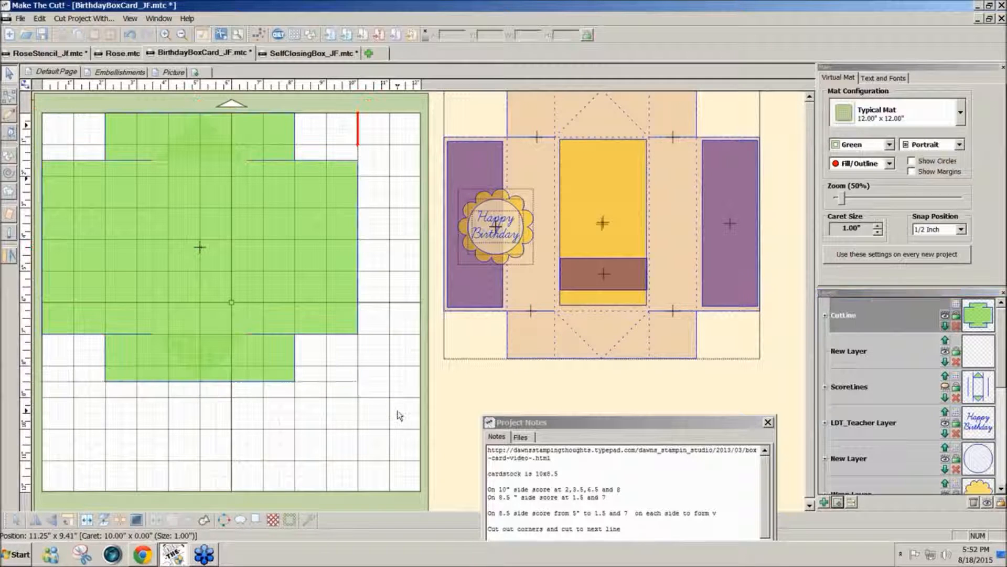
Move the ScoreLines layer above the CutLine layer and show it again.
{"action": "left_click", "coordinate": [945, 378]}
{"action": "left_click", "coordinate": [946, 377]}
{"action": "left_click", "coordinate": [945, 341]}
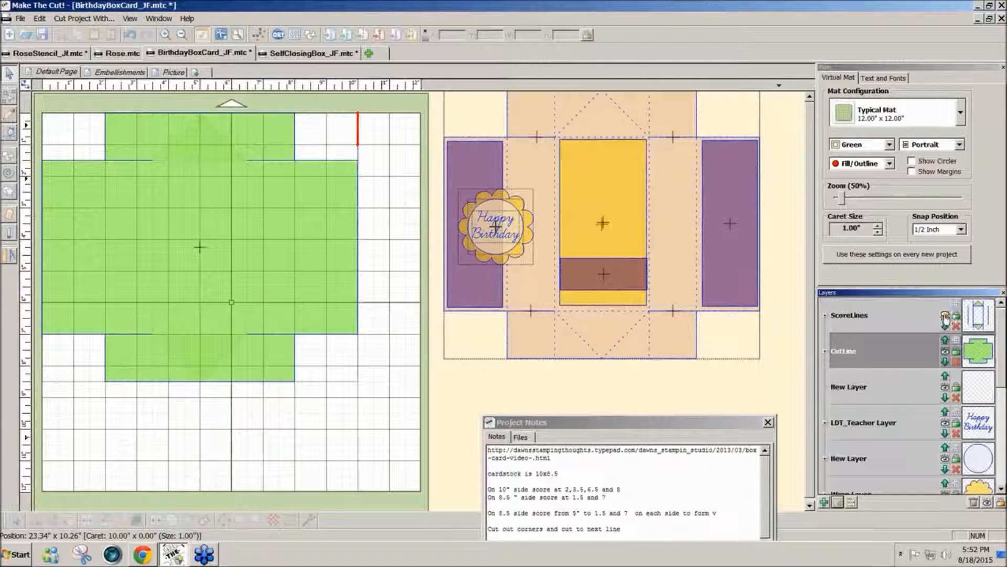
{"action": "left_click", "coordinate": [944, 316]}
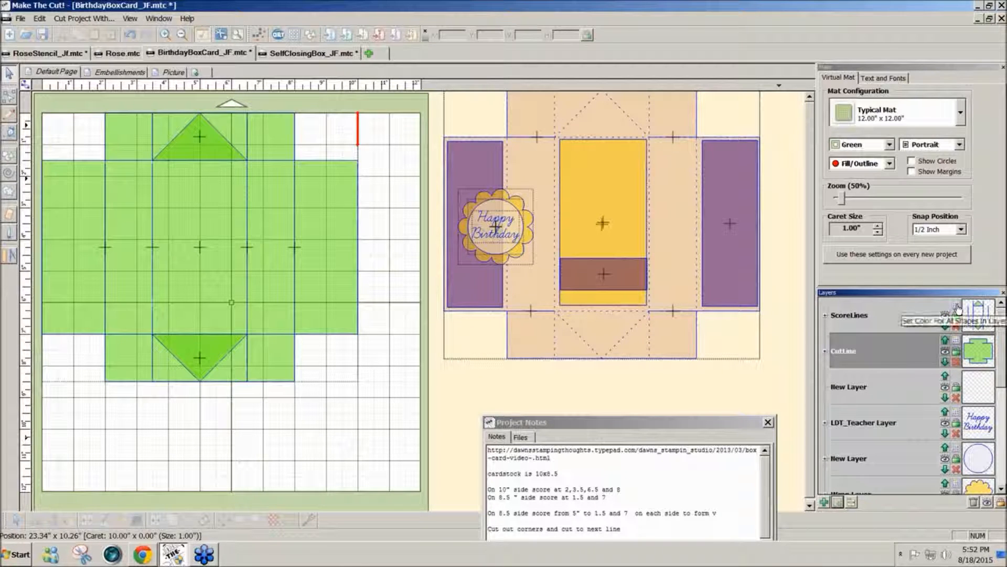
Give all shapes in the ScoreLines layer a new dashed line style with 0.06-inch dashes and 0.15-inch spaces.
{"action": "left_click", "coordinate": [956, 309]}
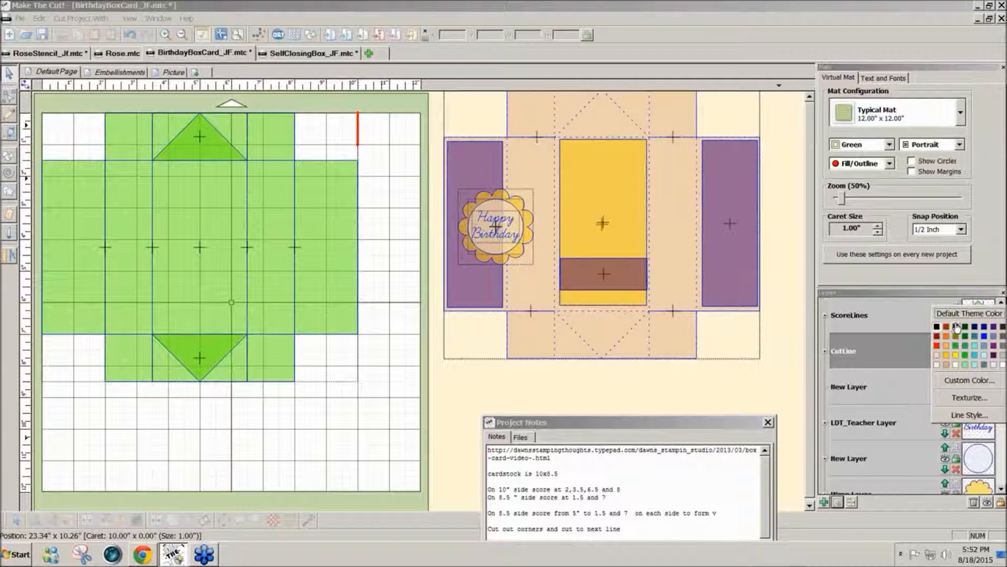
{"action": "left_click", "coordinate": [968, 414]}
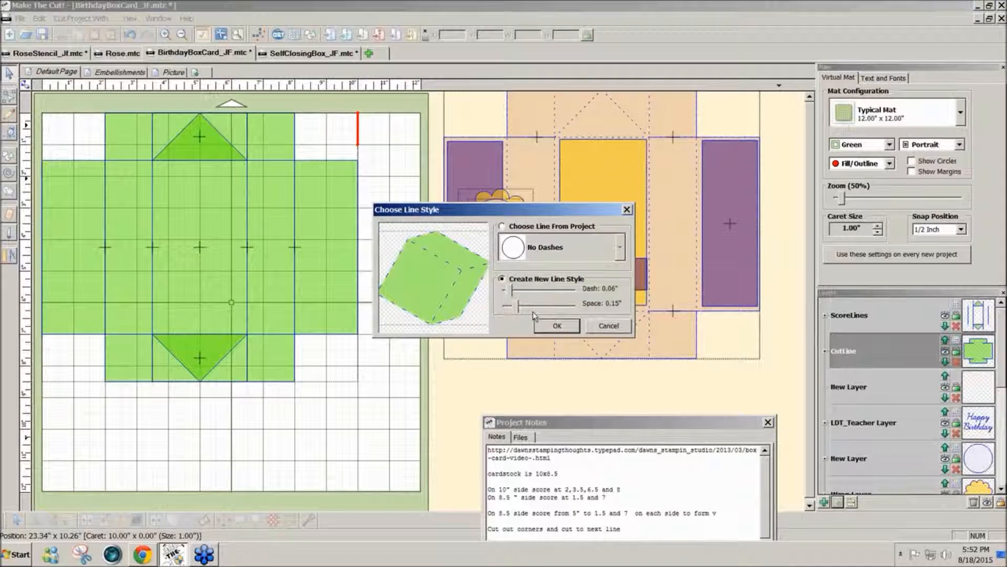
{"action": "left_click", "coordinate": [572, 328]}
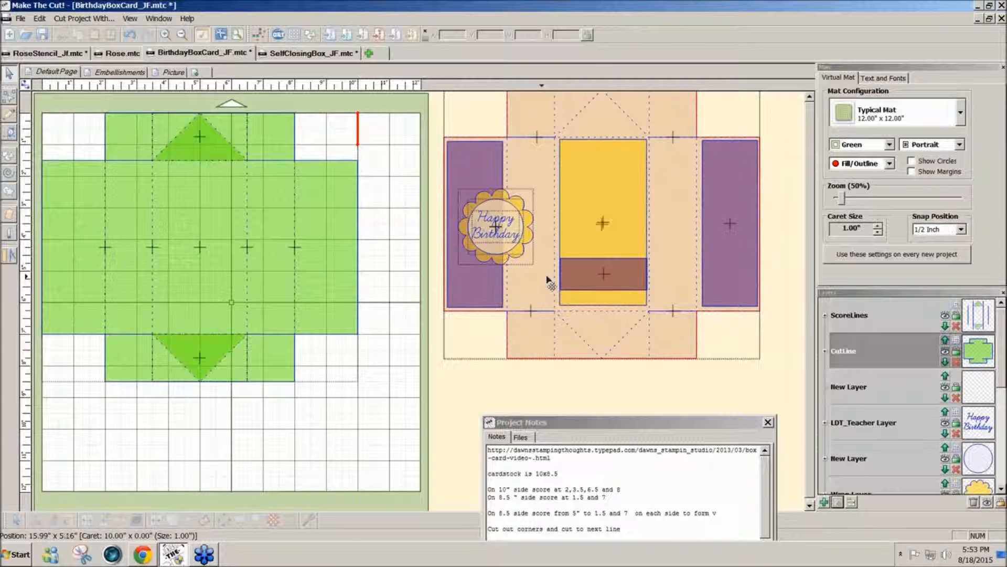
{"action": "left_click_drag", "start_coordinate": [722, 277], "coordinate": [721, 277]}
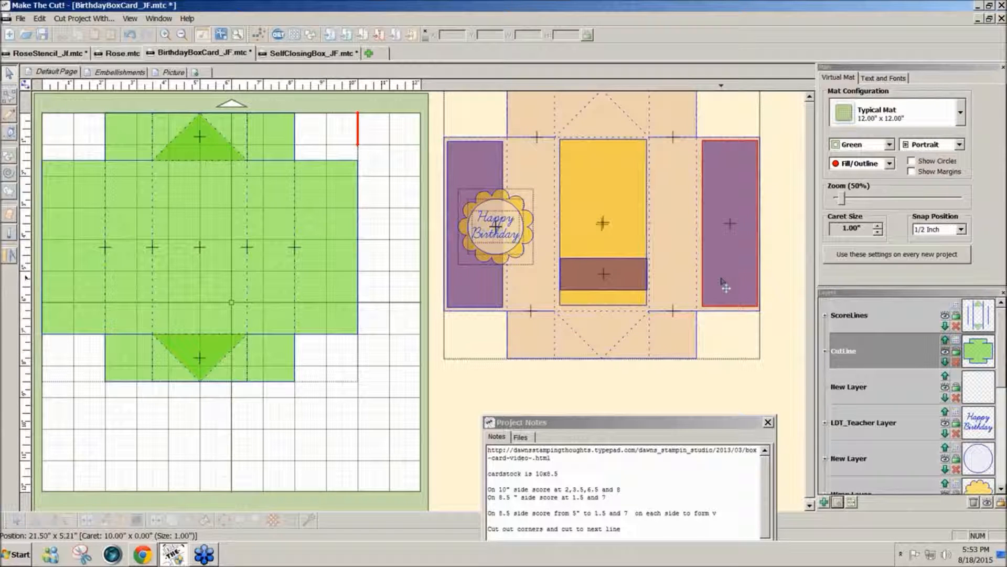
{"action": "left_click", "coordinate": [308, 272]}
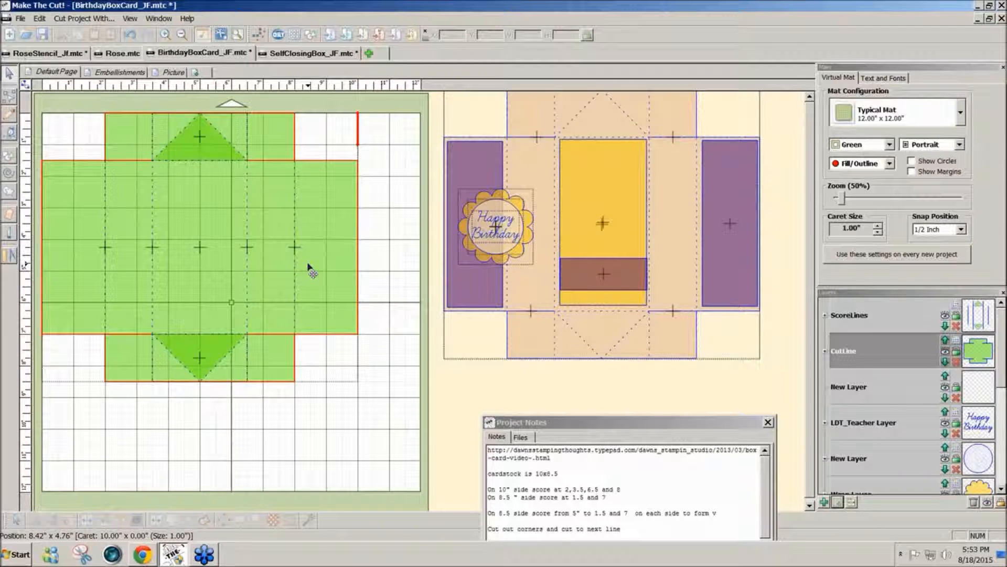
{"action": "left_click", "coordinate": [373, 267]}
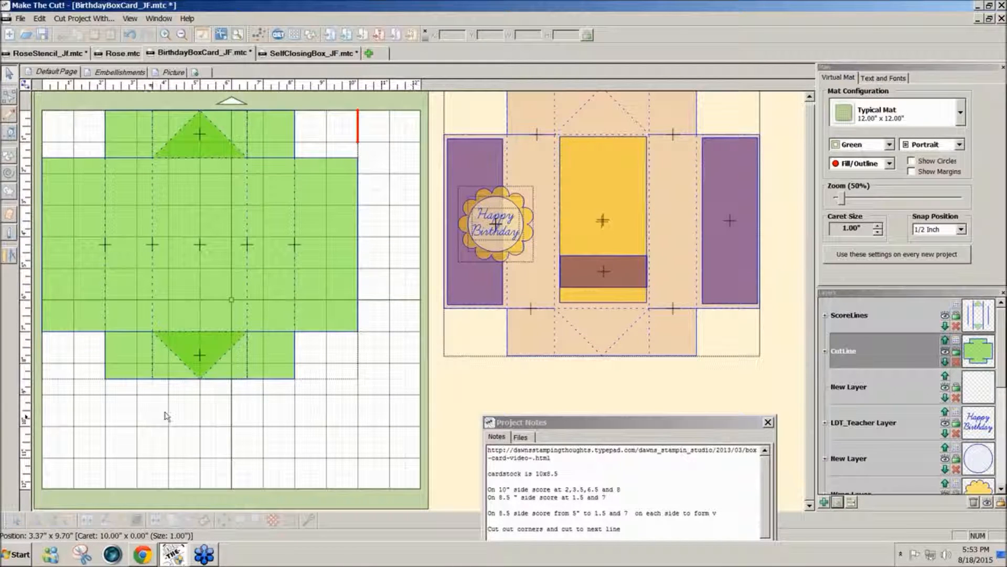
Insert a 1-inch Square (Polygons) basic shape and move it below the card to X 0.5, Y 9.5.
{"action": "left_click", "coordinate": [310, 35]}
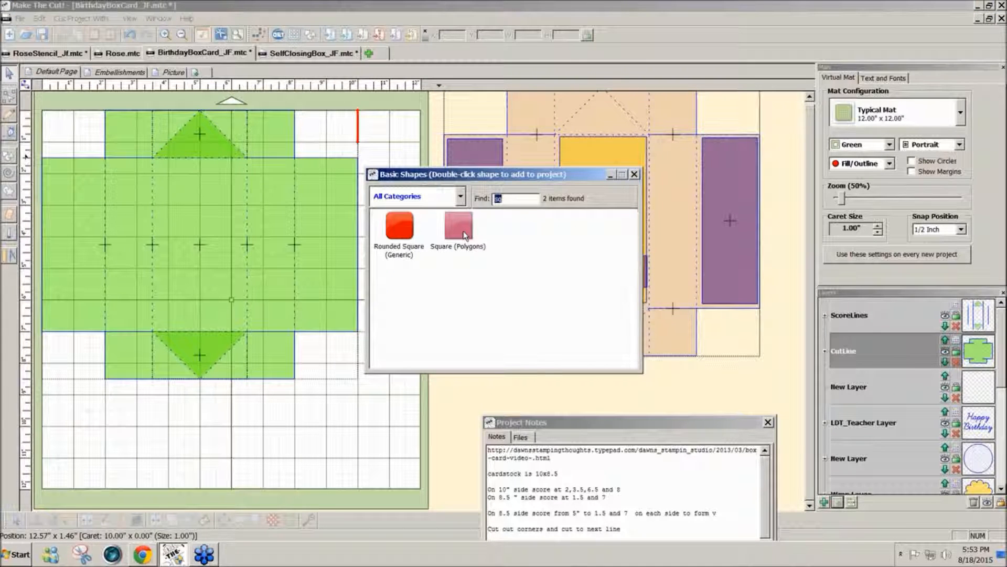
{"action": "double_click", "coordinate": [465, 236]}
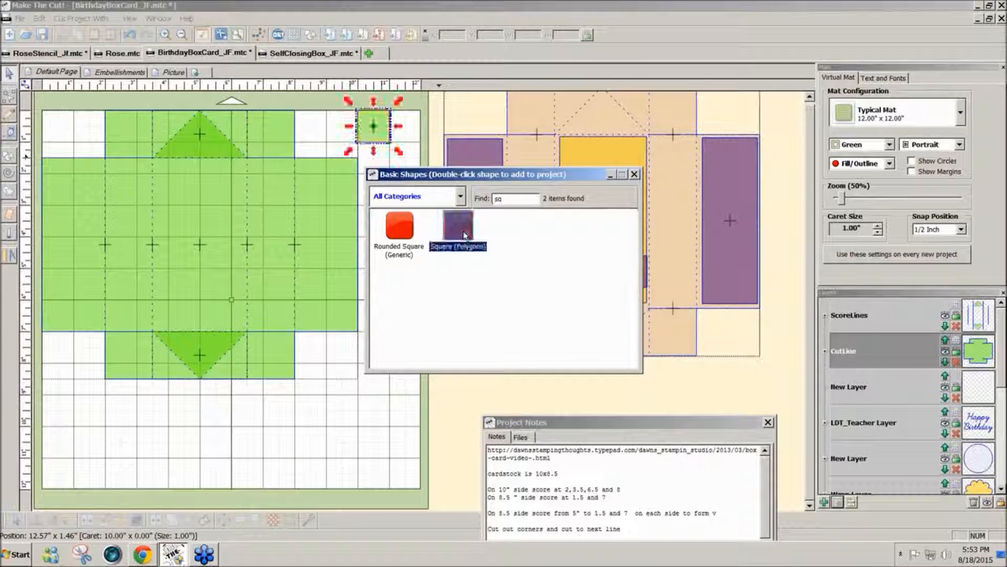
{"action": "left_click", "coordinate": [634, 174]}
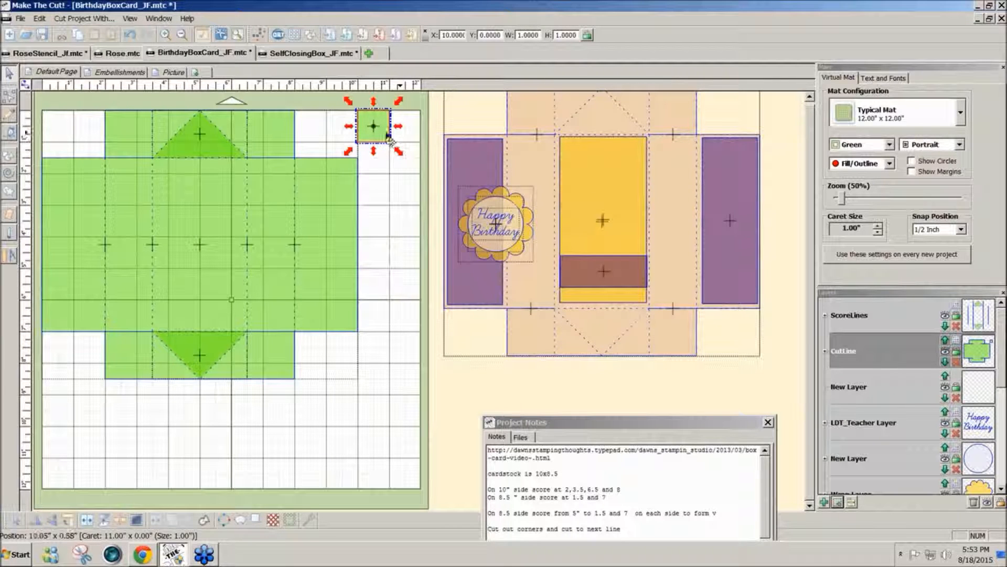
{"action": "left_click_drag", "start_coordinate": [389, 138], "coordinate": [88, 438]}
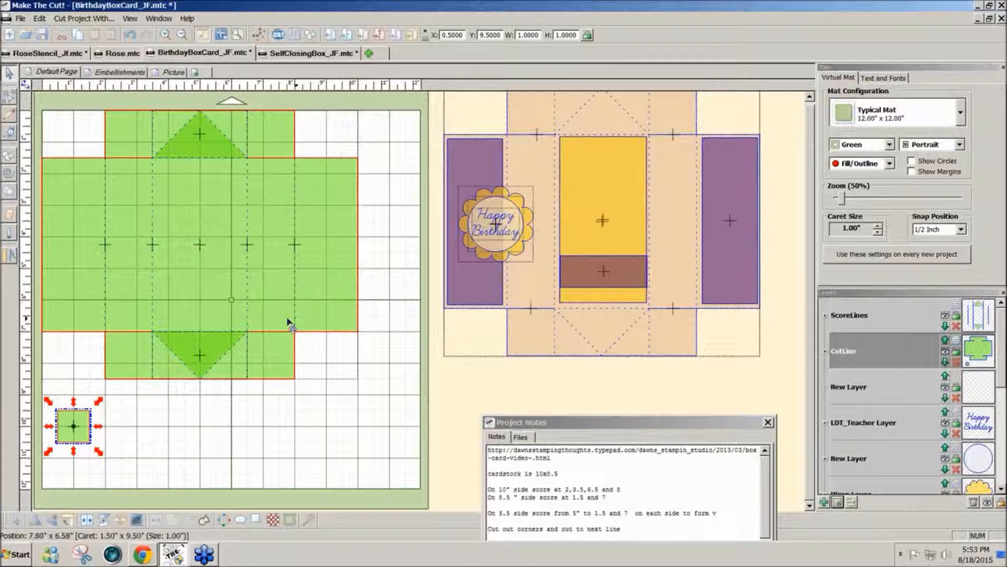
Duplicate the 1-inch square to make a row of four squares below the card.
{"action": "left_click", "coordinate": [45, 21]}
{"action": "mouse_move", "coordinate": [79, 101]}
{"action": "left_click", "coordinate": [286, 104]}
{"action": "left_click", "coordinate": [477, 305]}
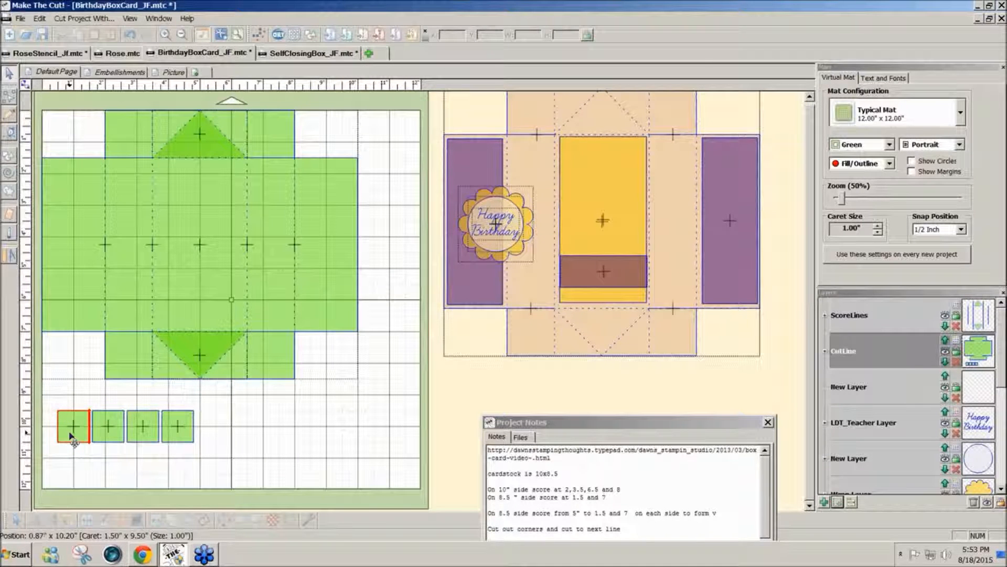
Select the first three squares in the row and check the panel sizes in the project notes.
{"action": "left_click", "coordinate": [72, 435]}
{"action": "left_click", "coordinate": [108, 434], "text": "shift"}
{"action": "left_click", "coordinate": [151, 433], "text": "shift"}
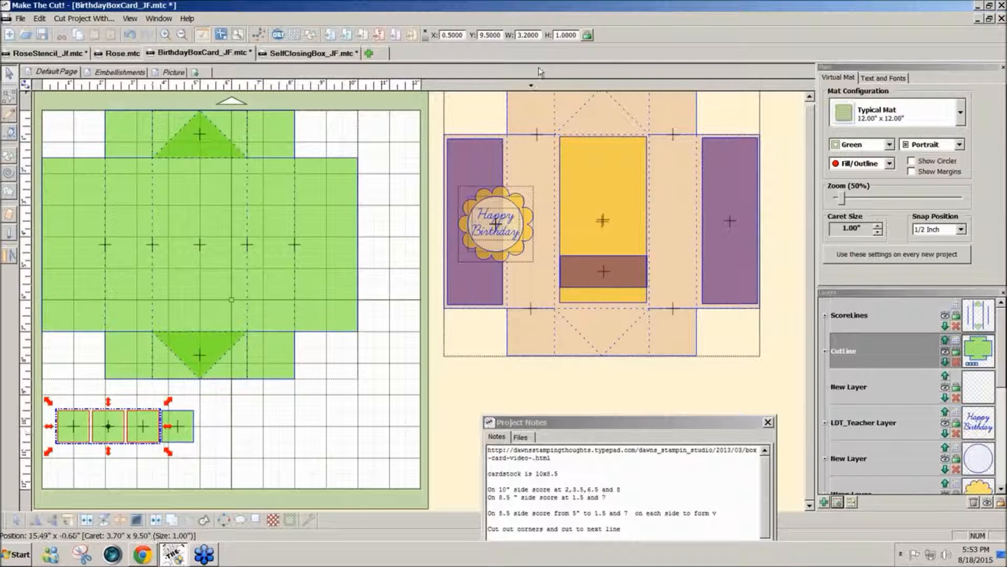
{"action": "left_click", "coordinate": [761, 503]}
{"action": "scroll", "coordinate": [761, 502], "scroll_direction": "down", "scroll_amount": 1}
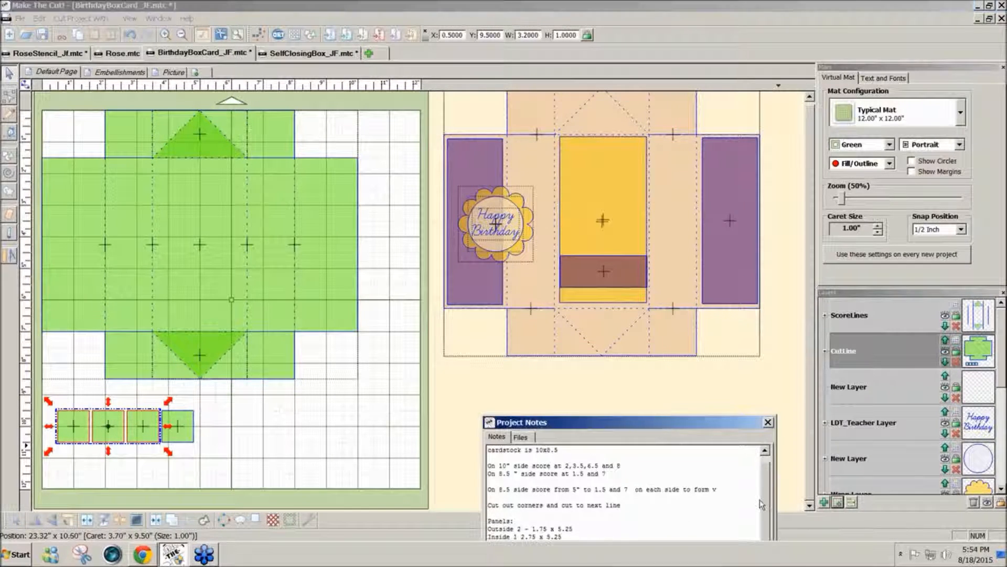
{"action": "scroll", "coordinate": [757, 503], "scroll_direction": "down", "scroll_amount": 1}
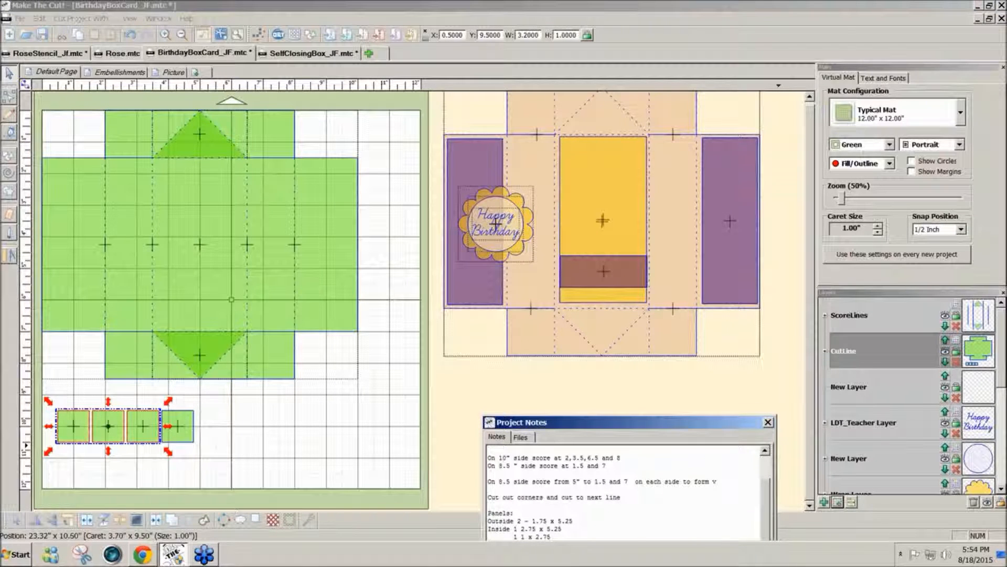
{"action": "left_click", "coordinate": [566, 35]}
{"action": "type", "text": "5.5"}
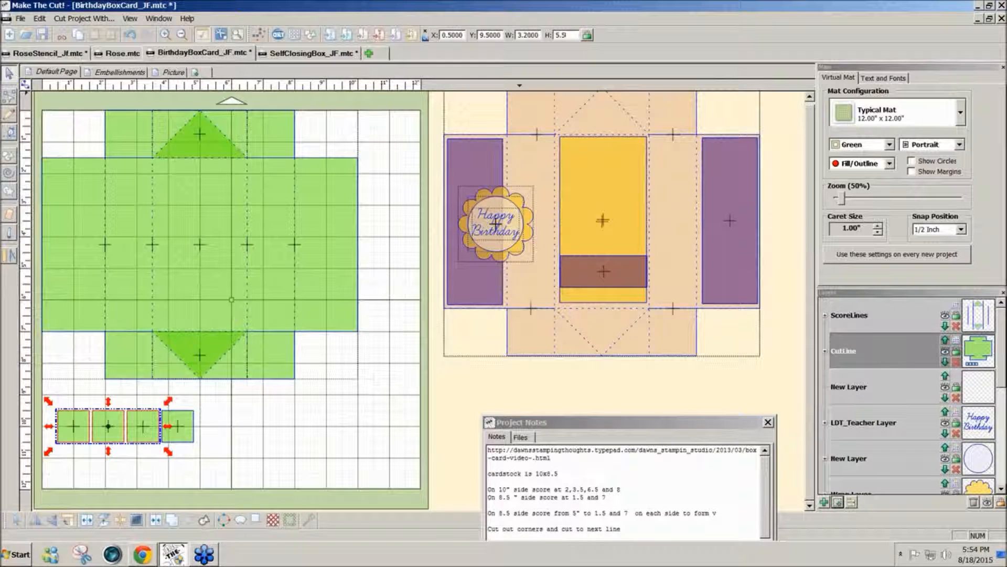
{"action": "key", "text": "Return"}
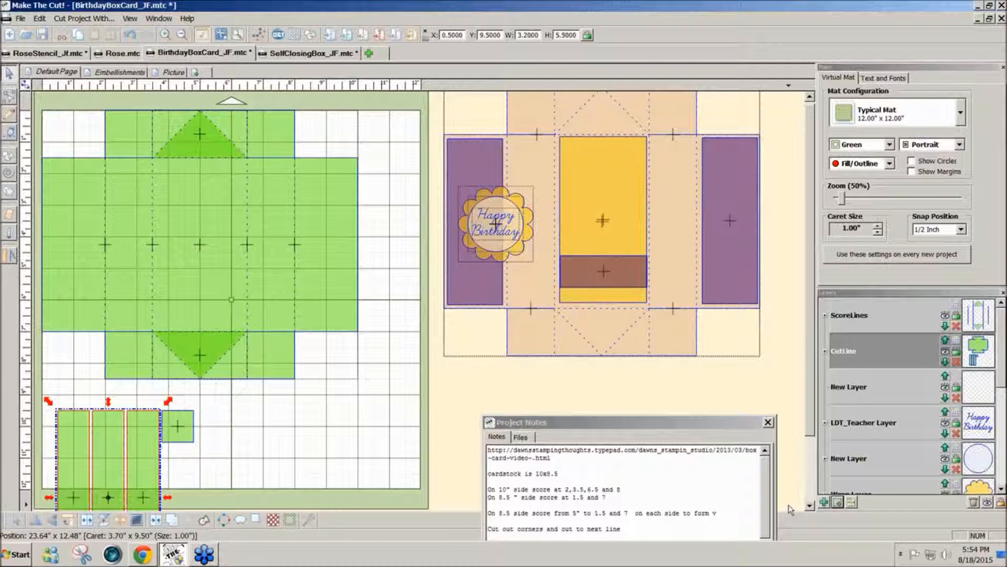
Set the three selected panels' height to 5.25 inches as in the project notes, and move the fourth square to X 8, Y 9.5.
{"action": "left_click", "coordinate": [766, 521]}
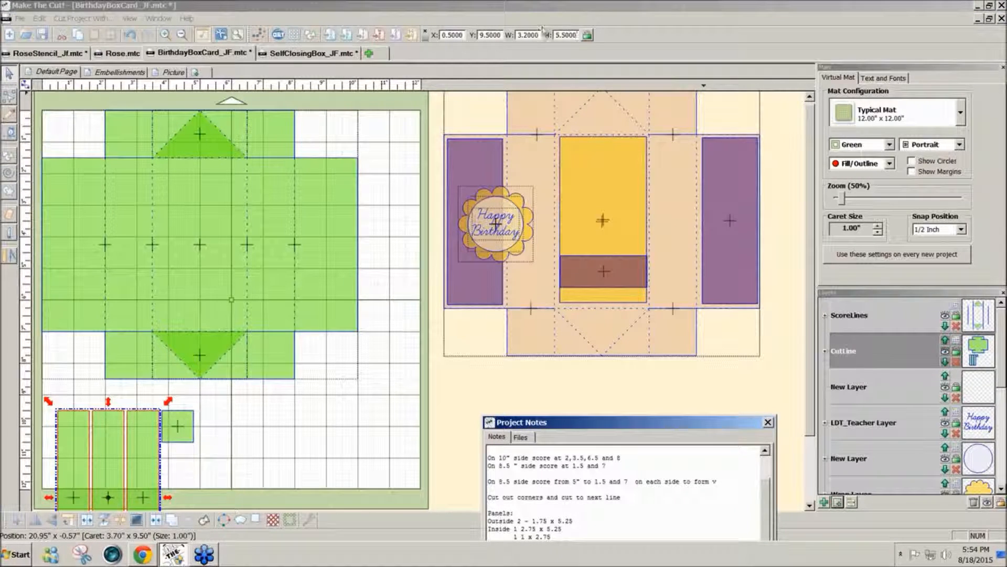
{"action": "left_click", "coordinate": [562, 35]}
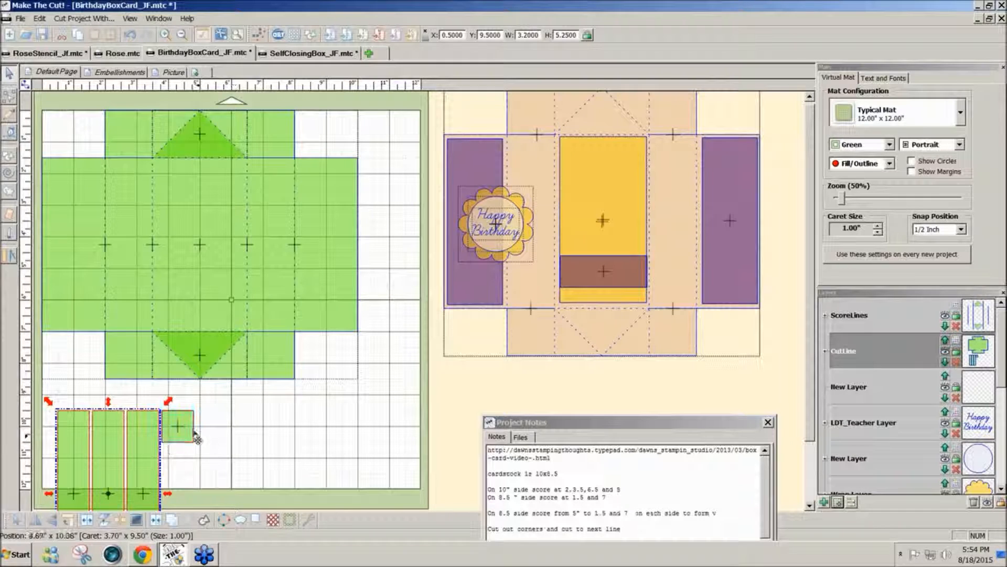
{"action": "left_click", "coordinate": [178, 435]}
{"action": "left_click_drag", "start_coordinate": [178, 435], "coordinate": [311, 435]}
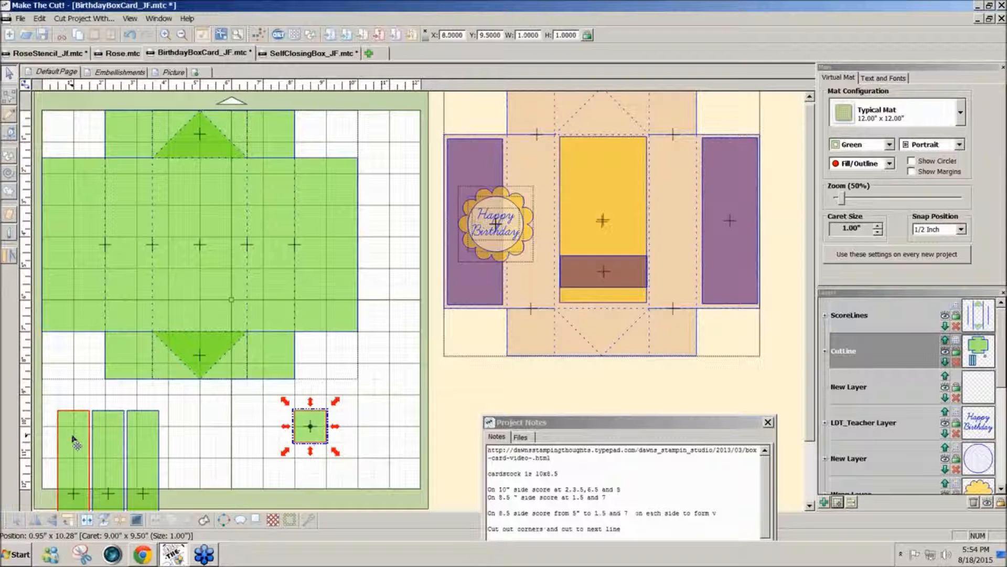
Move the first tall panel onto the card's left flap and set its width to 1.75 inches as in the project notes.
{"action": "left_click_drag", "start_coordinate": [80, 450], "coordinate": [75, 190]}
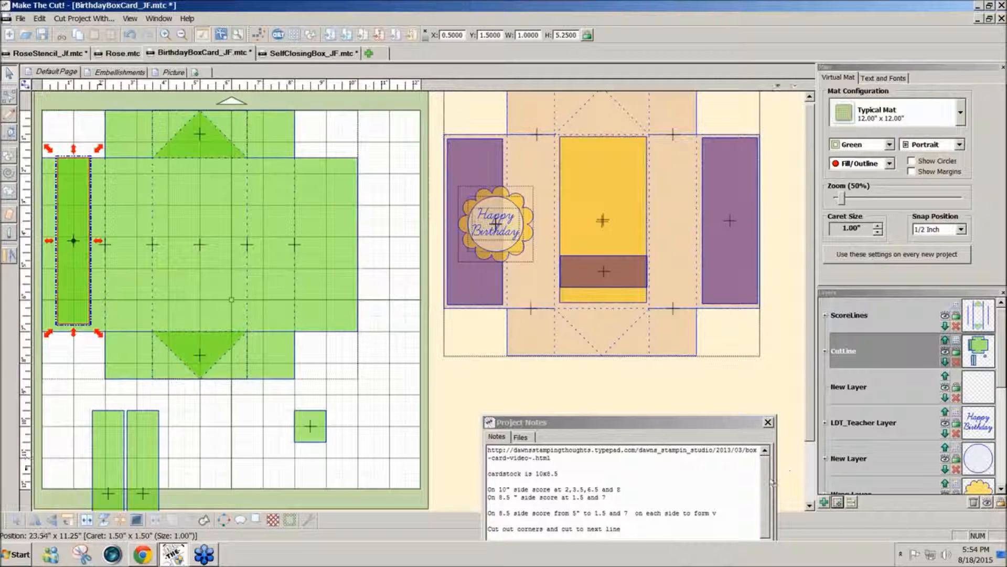
{"action": "left_click", "coordinate": [767, 480]}
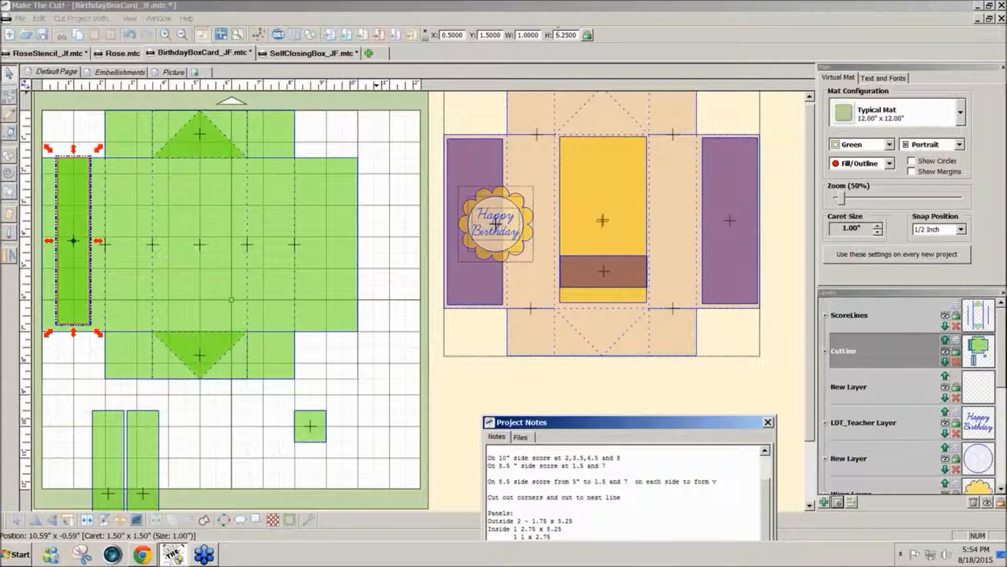
{"action": "left_click_drag", "start_coordinate": [539, 37], "coordinate": [518, 34]}
{"action": "type", "text": "1.75"}
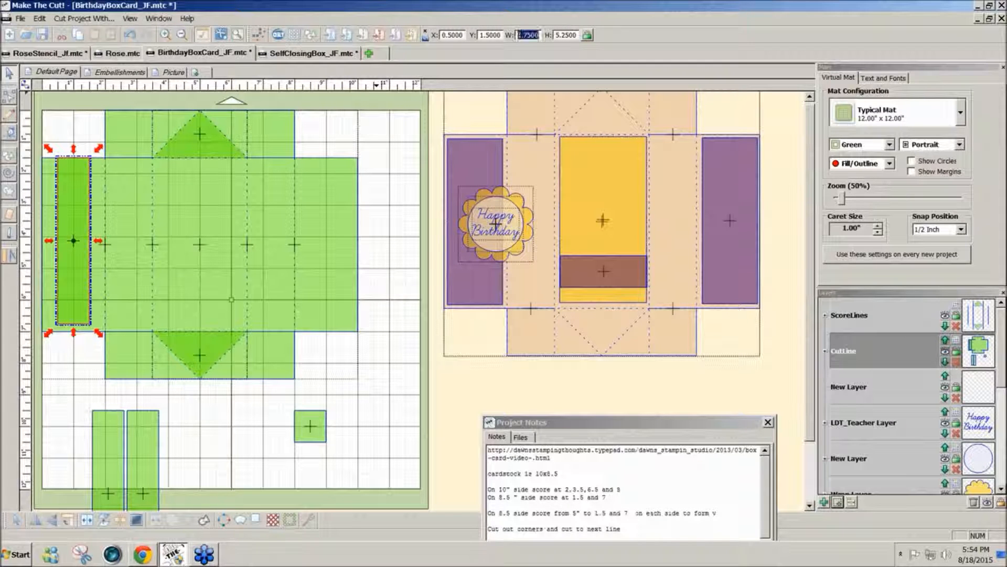
{"action": "key", "text": "Return"}
Turn snapping off and place matching 1.75 x 5.25 inch panels centred on the card's left and right flaps.
{"action": "left_click_drag", "start_coordinate": [82, 246], "coordinate": [82, 251]}
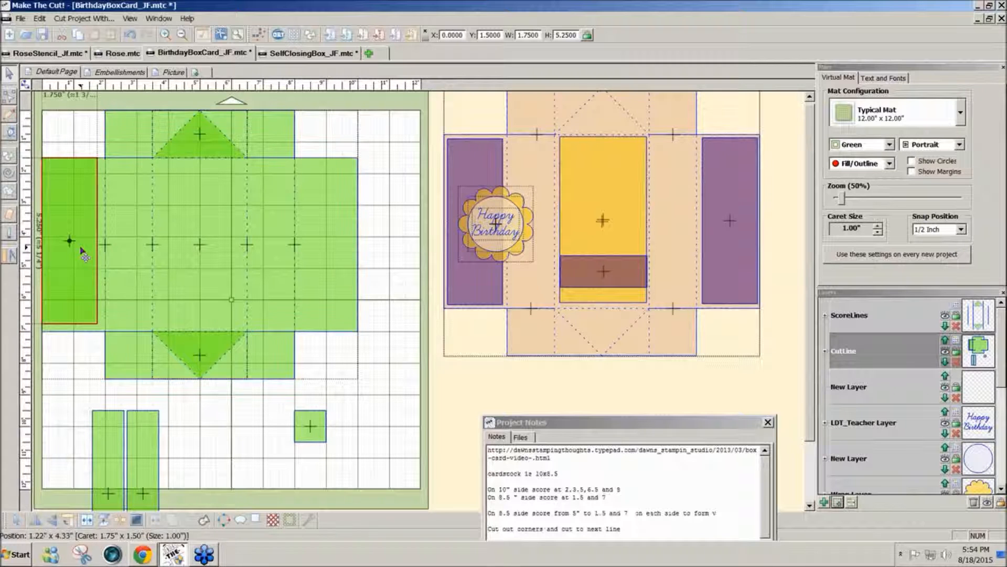
{"action": "left_click", "coordinate": [960, 230]}
{"action": "left_click", "coordinate": [934, 236]}
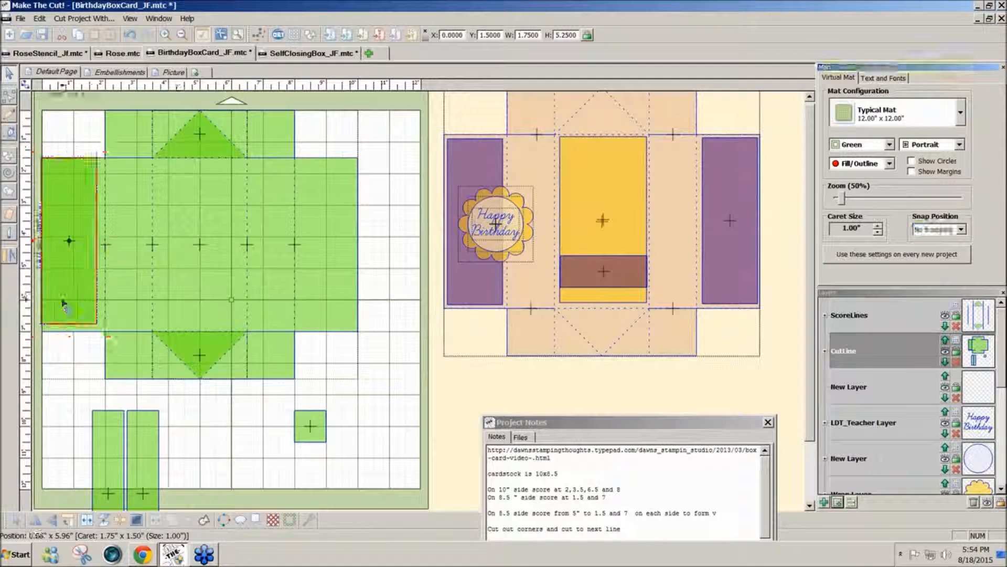
{"action": "left_click_drag", "start_coordinate": [63, 299], "coordinate": [321, 310]}
Move the remaining tall panel onto the card's centre section at about X 3.62, Y 1.58, and set its width to 2.75 inches.
{"action": "left_click", "coordinate": [108, 435]}
{"action": "left_click_drag", "start_coordinate": [108, 435], "coordinate": [164, 198]}
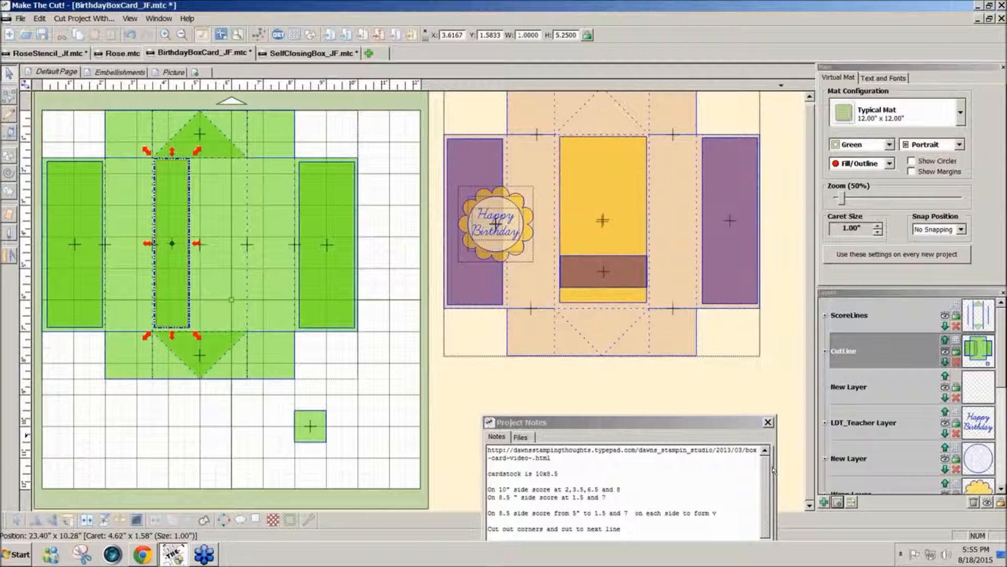
{"action": "left_click_drag", "start_coordinate": [761, 468], "coordinate": [764, 498]}
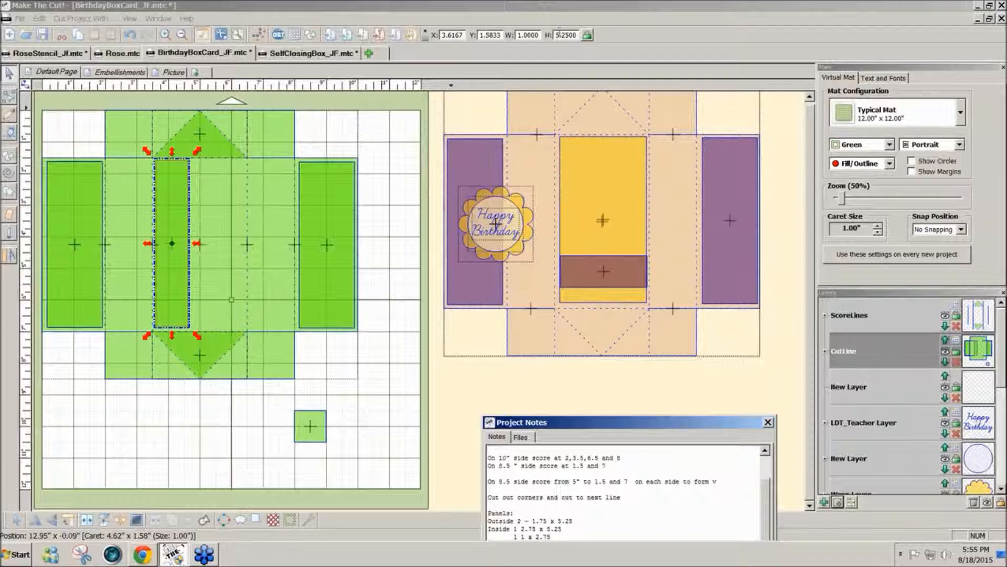
{"action": "left_click_drag", "start_coordinate": [540, 35], "coordinate": [479, 39]}
{"action": "type", "text": "2"}
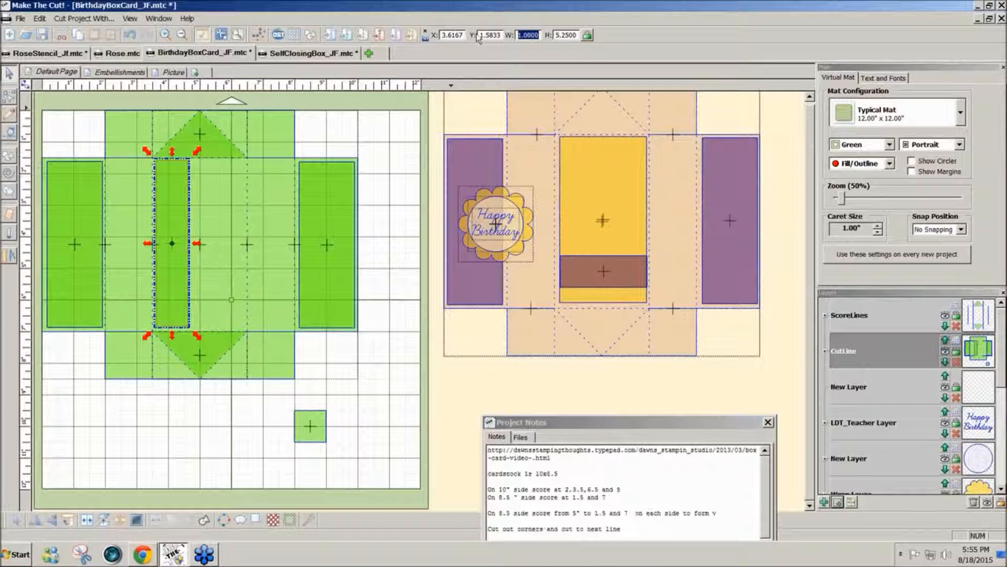
{"action": "type", "text": ".75"}
{"action": "key", "text": "Return"}
Undo the accidental shift of the card outline, and redo the centre panel's width change.
{"action": "left_click", "coordinate": [209, 260]}
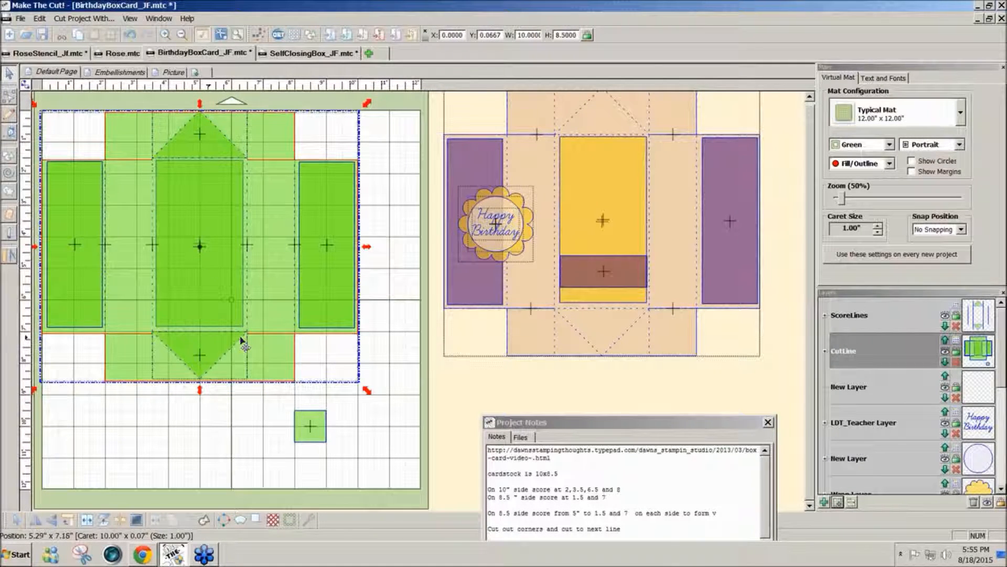
{"action": "left_click", "coordinate": [221, 420]}
{"action": "key", "text": "ctrl+z"}
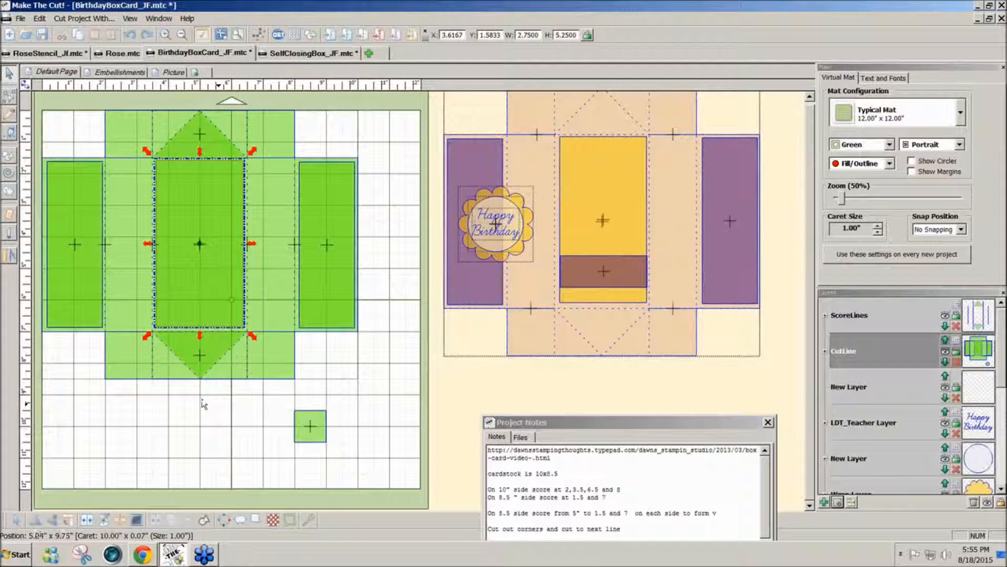
{"action": "key", "text": "ctrl+z"}
{"action": "key", "text": "ctrl+z"}
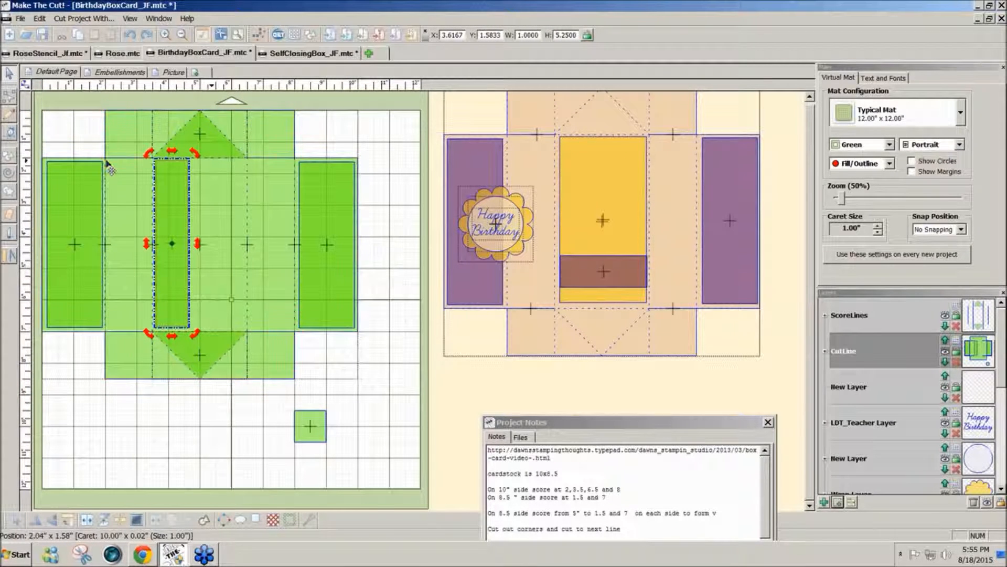
{"action": "left_click", "coordinate": [148, 35]}
Move the 1-inch square onto the centre panel's lower part at about X 3.62, Y 5.23, and set its width to 2.75 inches.
{"action": "left_click_drag", "start_coordinate": [307, 424], "coordinate": [183, 303]}
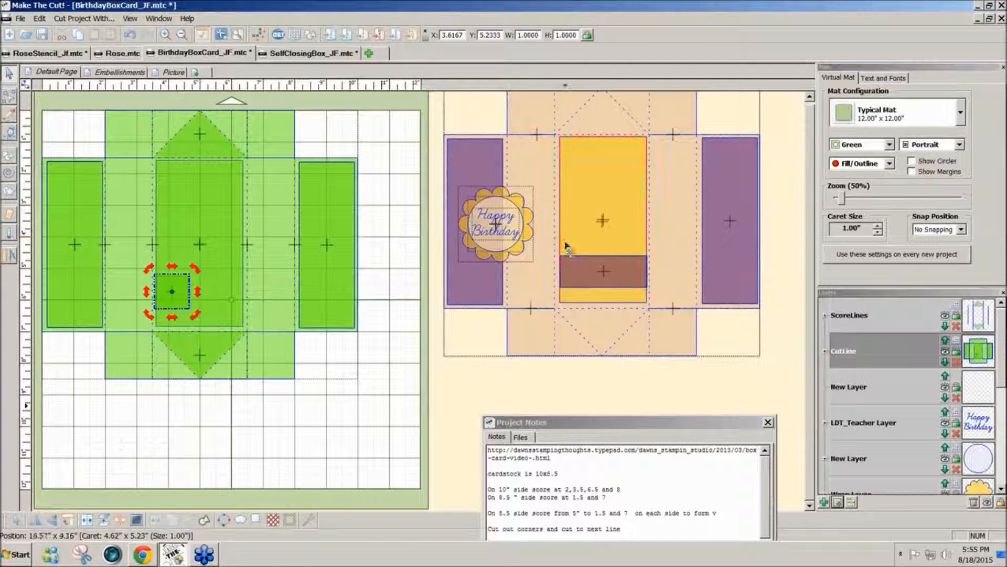
{"action": "double_click", "coordinate": [529, 34]}
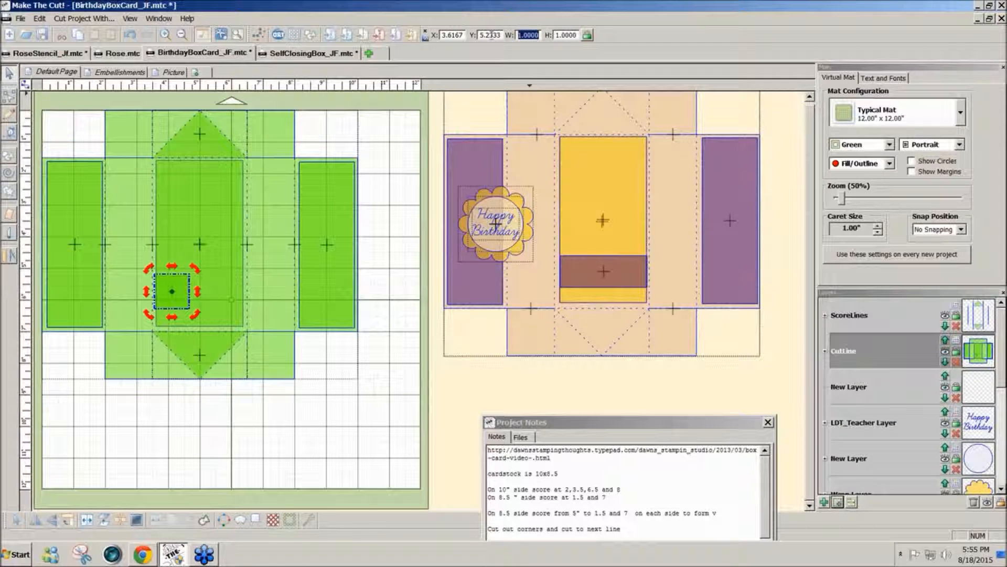
{"action": "type", "text": "2.75"}
{"action": "key", "text": "Return"}
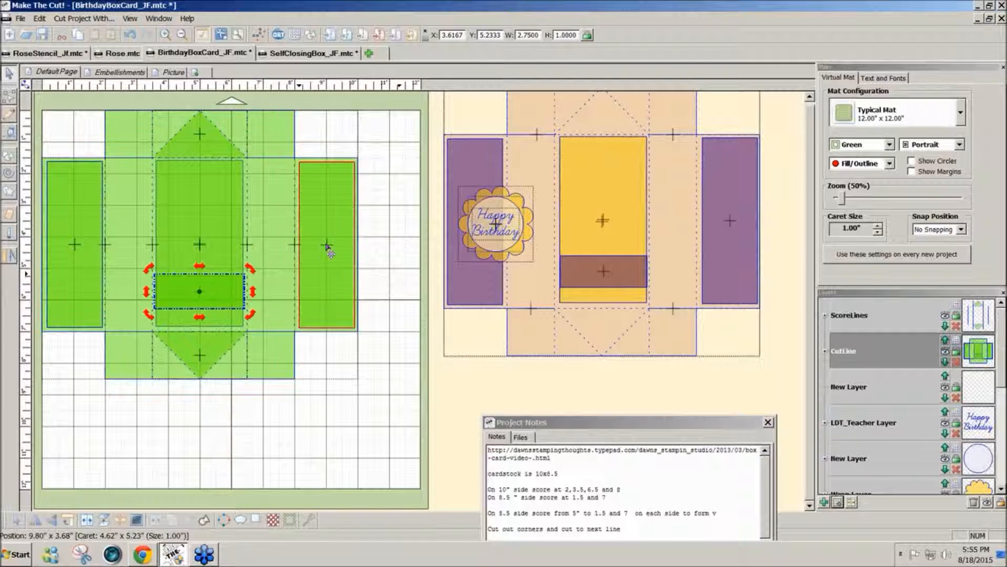
{"action": "left_click", "coordinate": [204, 298]}
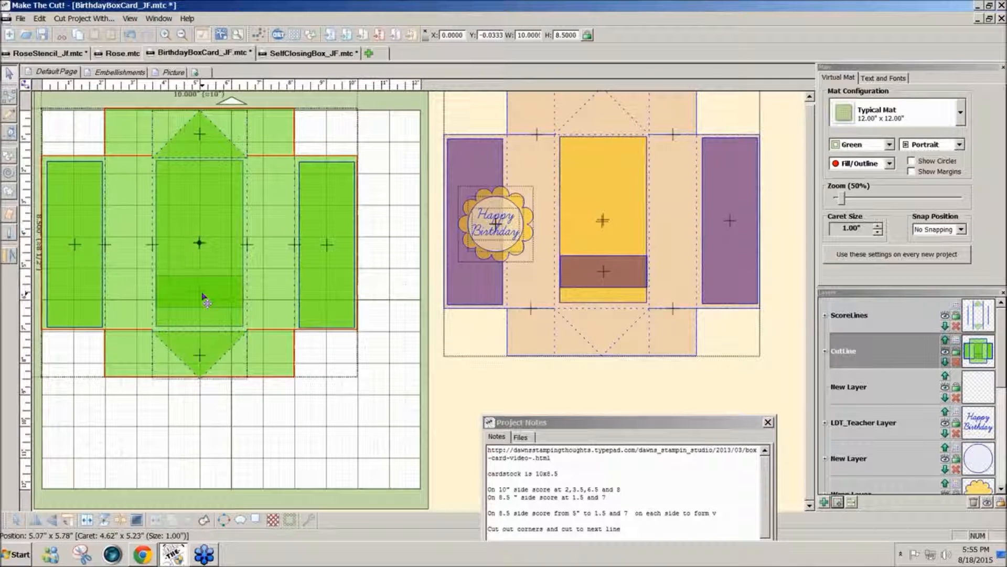
{"action": "left_click", "coordinate": [204, 297]}
{"action": "left_click", "coordinate": [314, 450]}
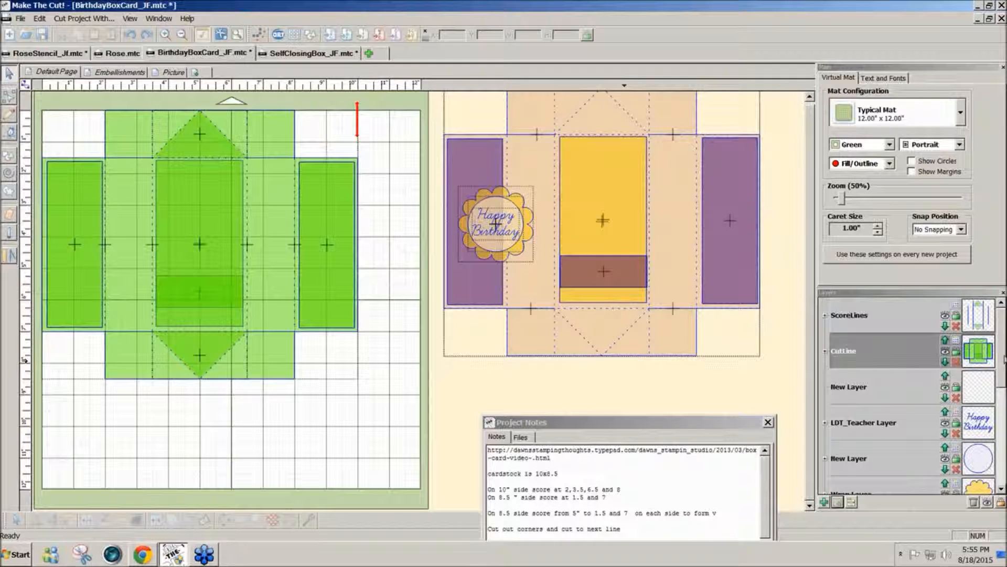
Move the two side panels to a new layer, and hide that layer and the ScoreLines layer.
{"action": "left_click", "coordinate": [328, 247]}
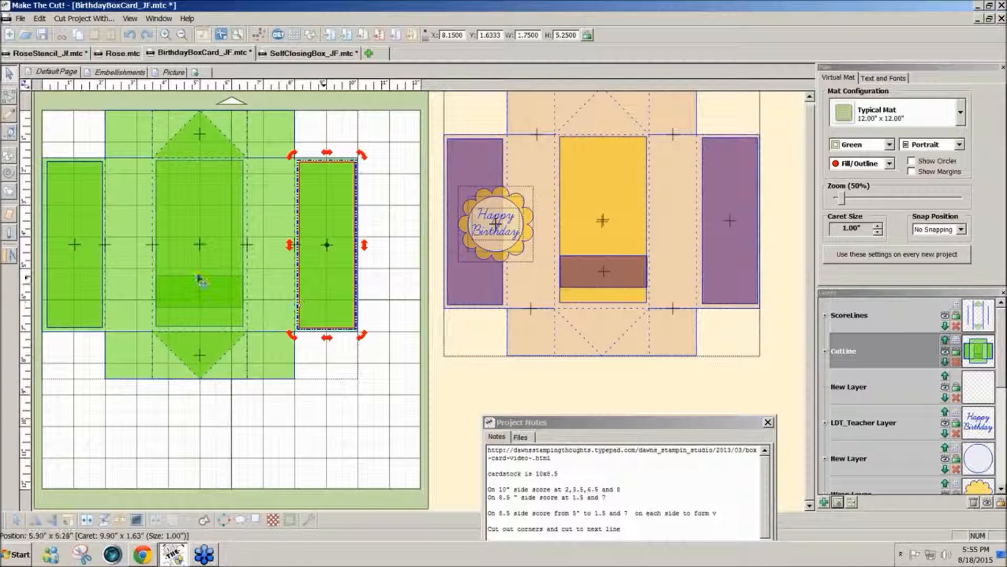
{"action": "left_click", "coordinate": [75, 263], "text": "shift"}
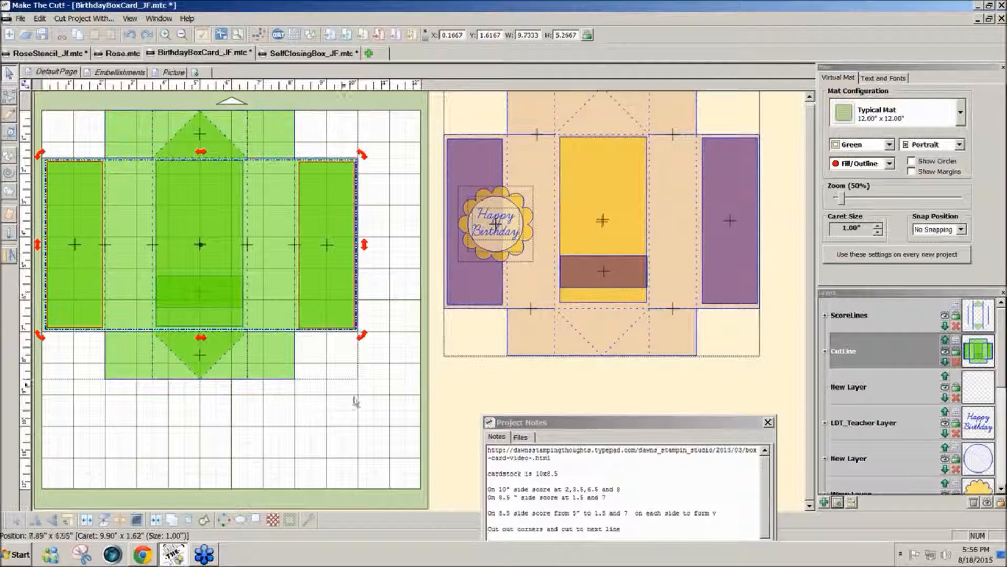
{"action": "left_click", "coordinate": [838, 502]}
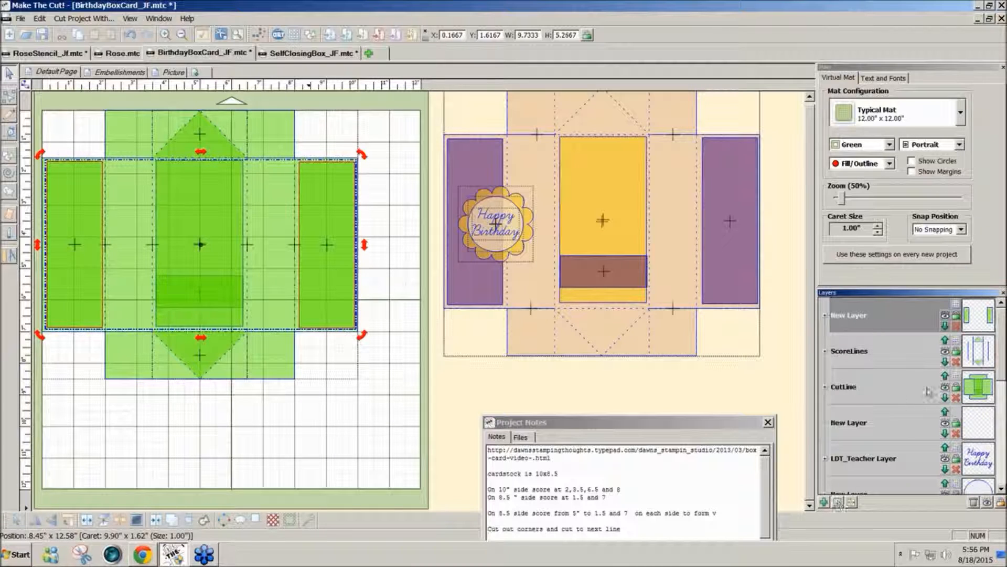
{"action": "left_click", "coordinate": [945, 315]}
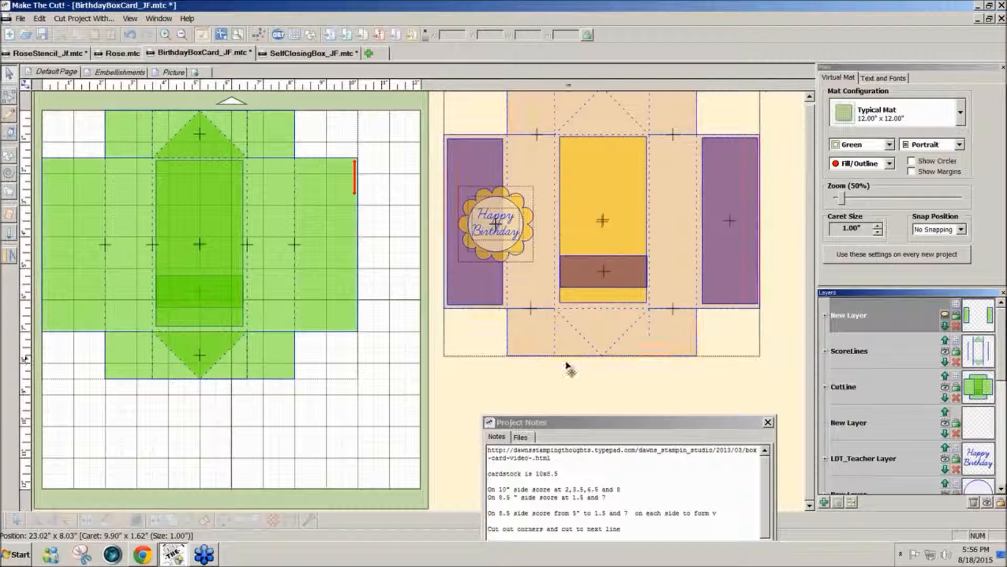
{"action": "left_click", "coordinate": [946, 351]}
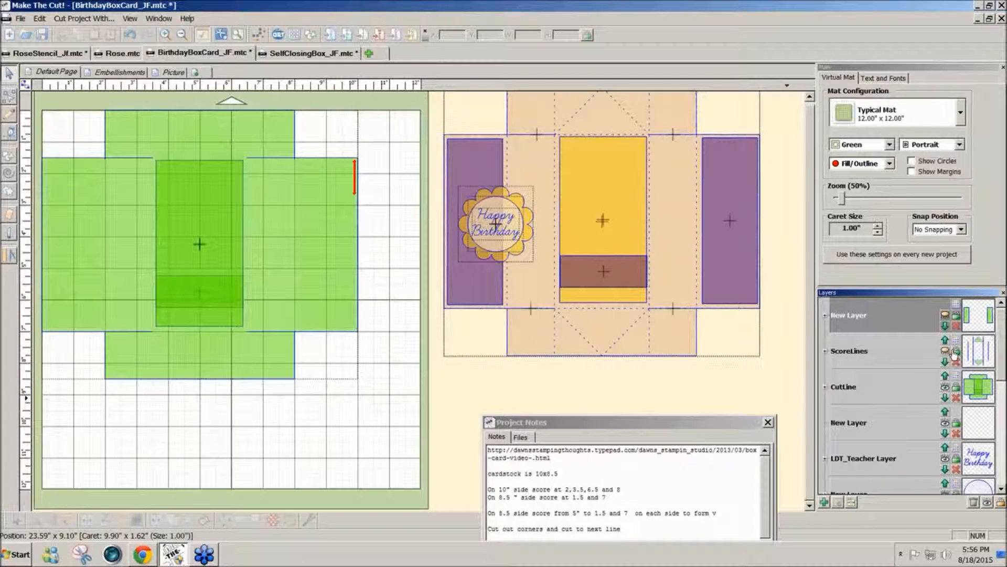
Move the 2.75 x 1 inch strip to its own new layer and show the side panels' layer again.
{"action": "left_click_drag", "start_coordinate": [390, 338], "coordinate": [45, 263]}
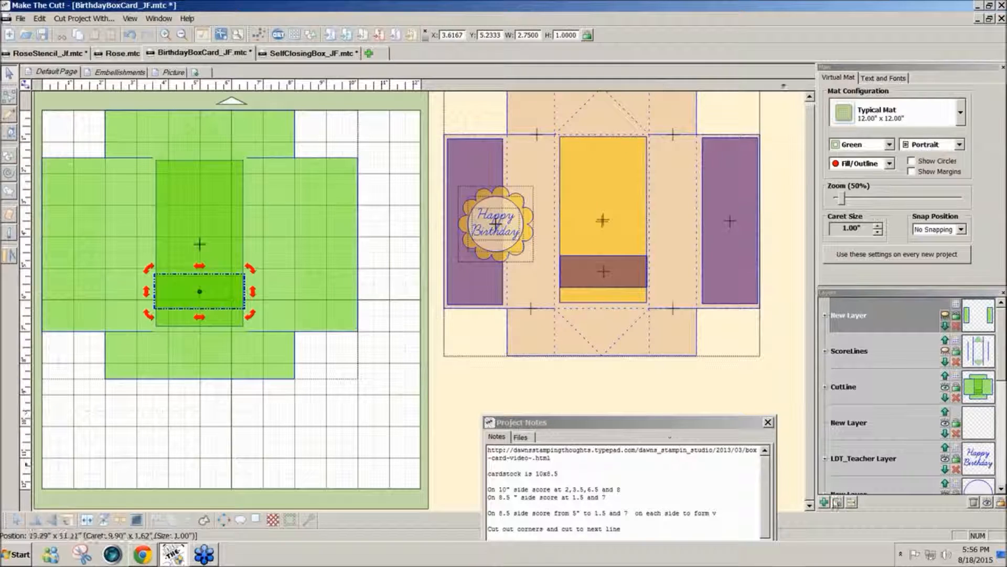
{"action": "left_click", "coordinate": [838, 502]}
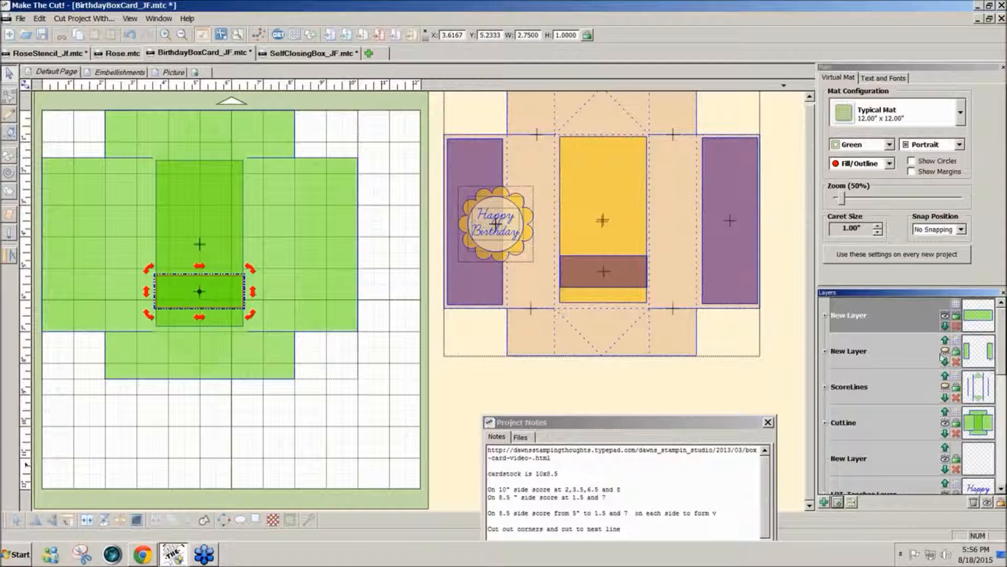
{"action": "left_click", "coordinate": [944, 356]}
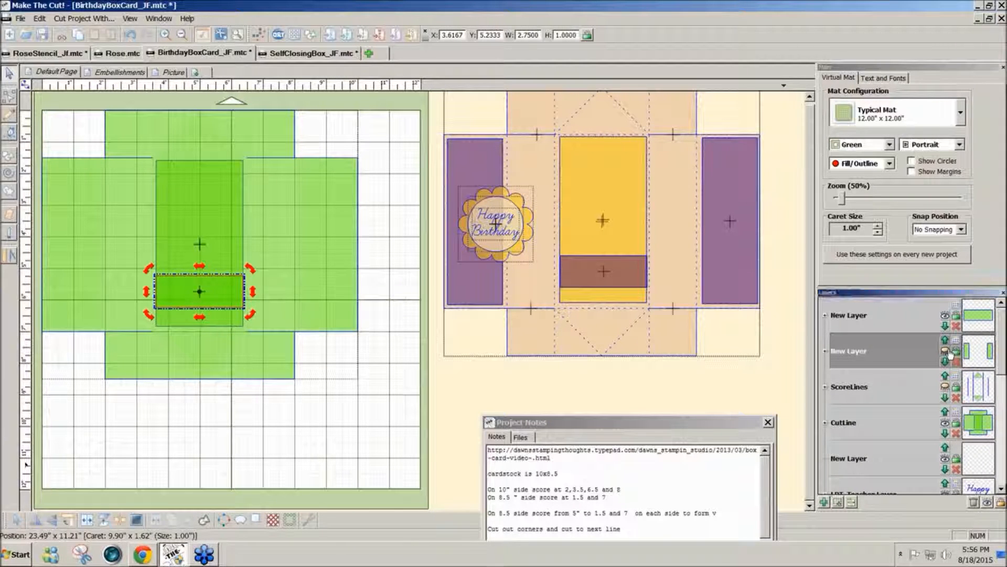
Combine the side panels and the small strip into one new layer and delete the empty layers.
{"action": "left_click", "coordinate": [981, 352]}
{"action": "left_click", "coordinate": [972, 315]}
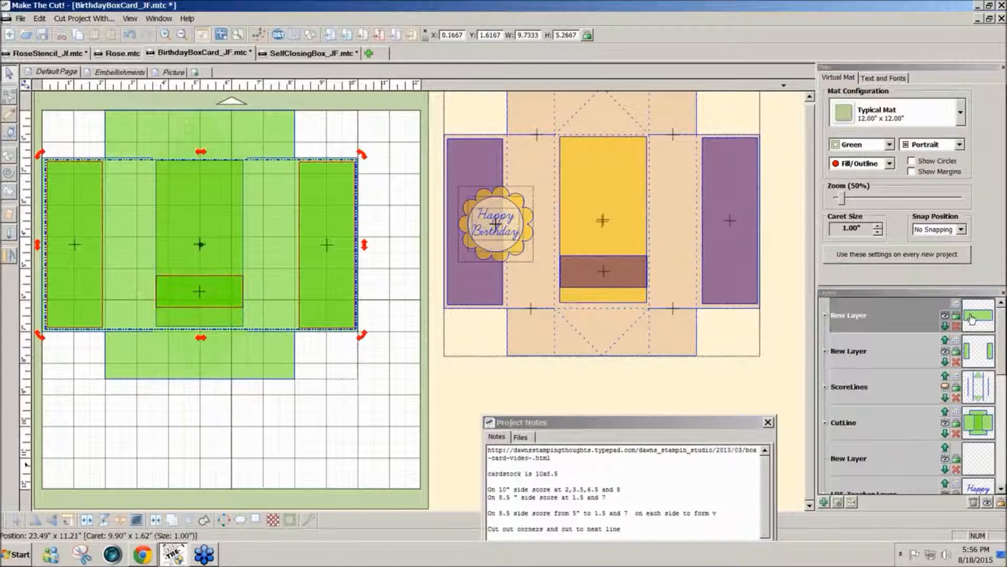
{"action": "left_click", "coordinate": [838, 502]}
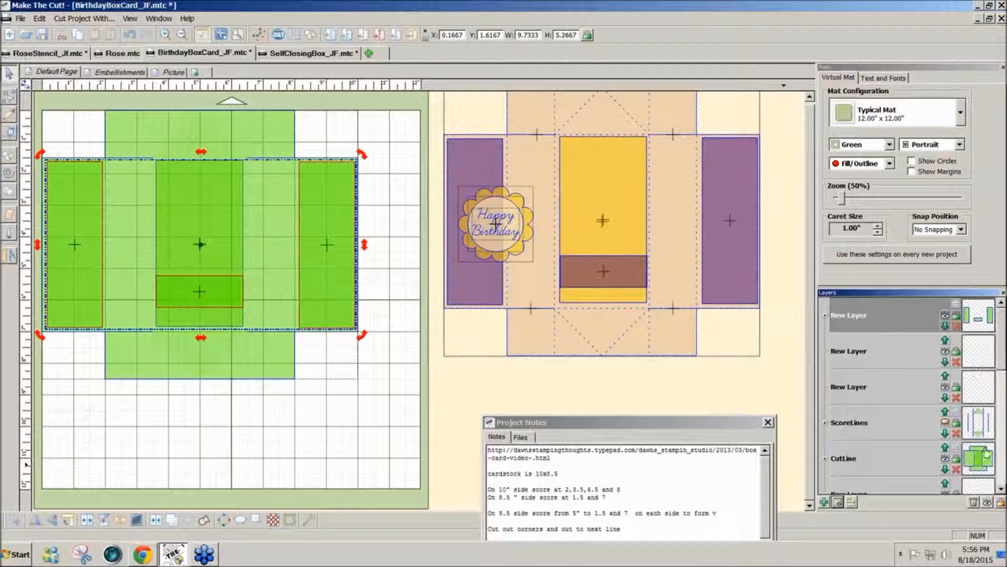
{"action": "left_click", "coordinate": [973, 502]}
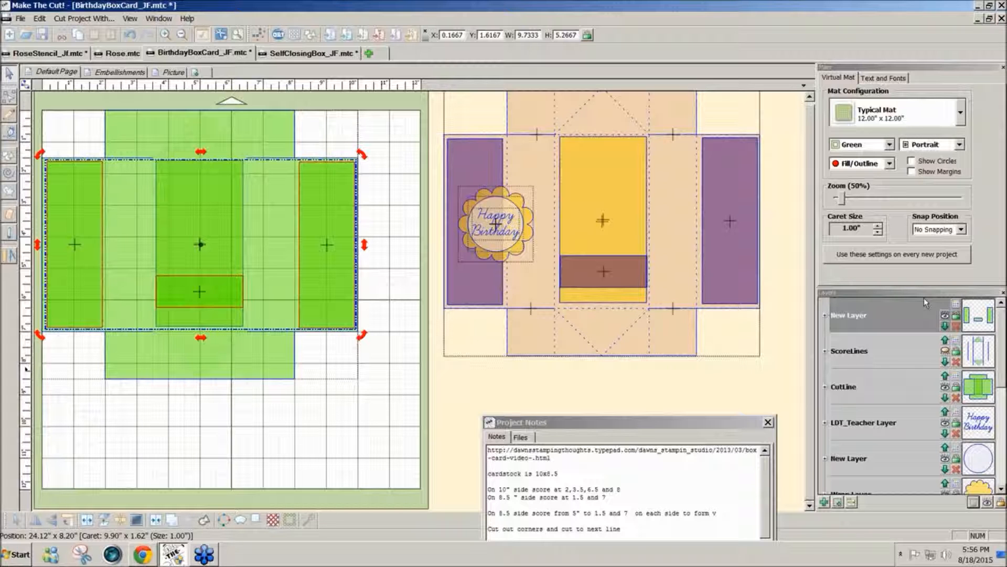
Colour the side panels and strip purple, and the large centre panel yellow on its own new layer.
{"action": "left_click", "coordinate": [955, 314]}
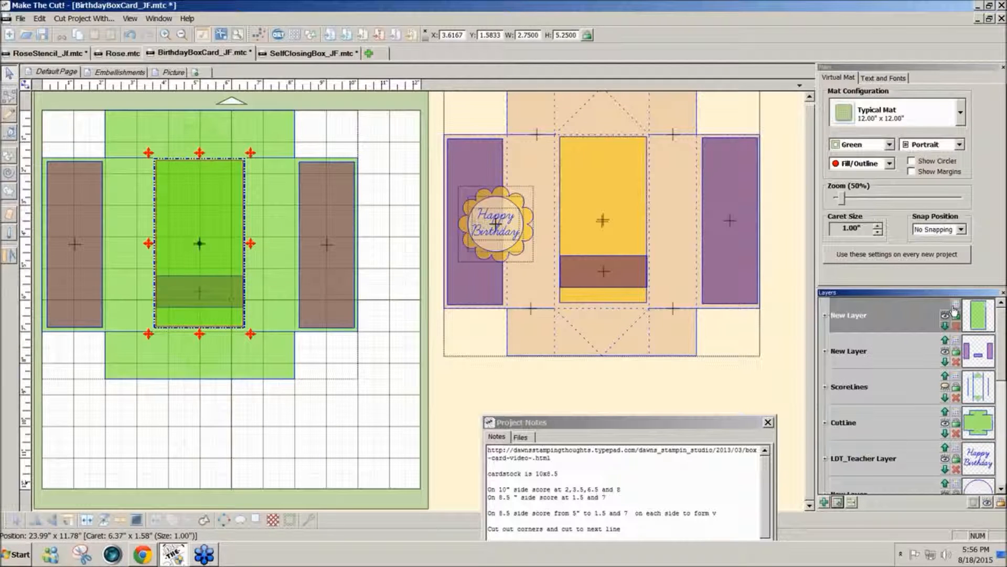
{"action": "left_click", "coordinate": [956, 305]}
{"action": "left_click", "coordinate": [970, 316]}
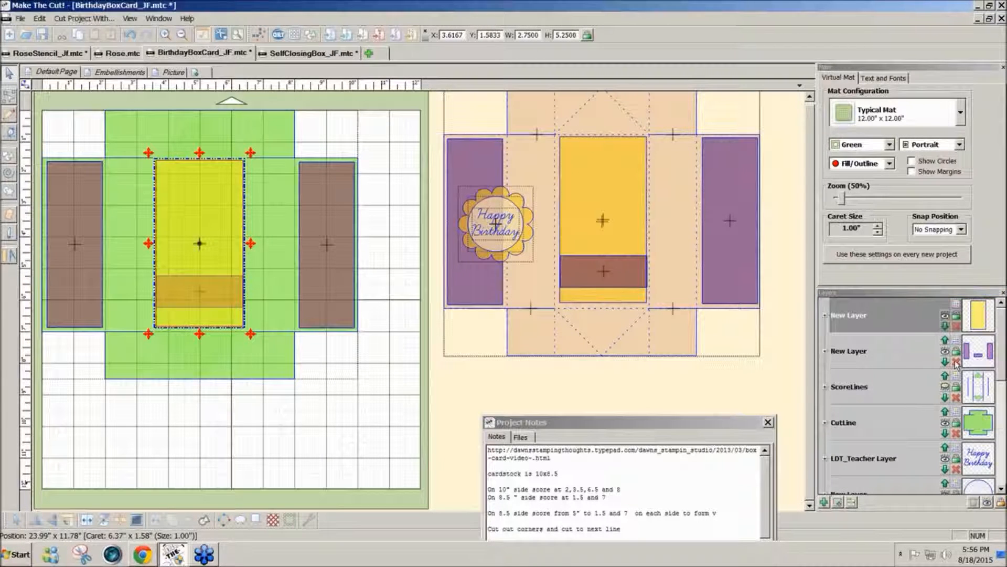
Move the ScoreLines layer to the top of the layer stack and switch the mat colour theme to Contrast.
{"action": "left_click", "coordinate": [355, 420]}
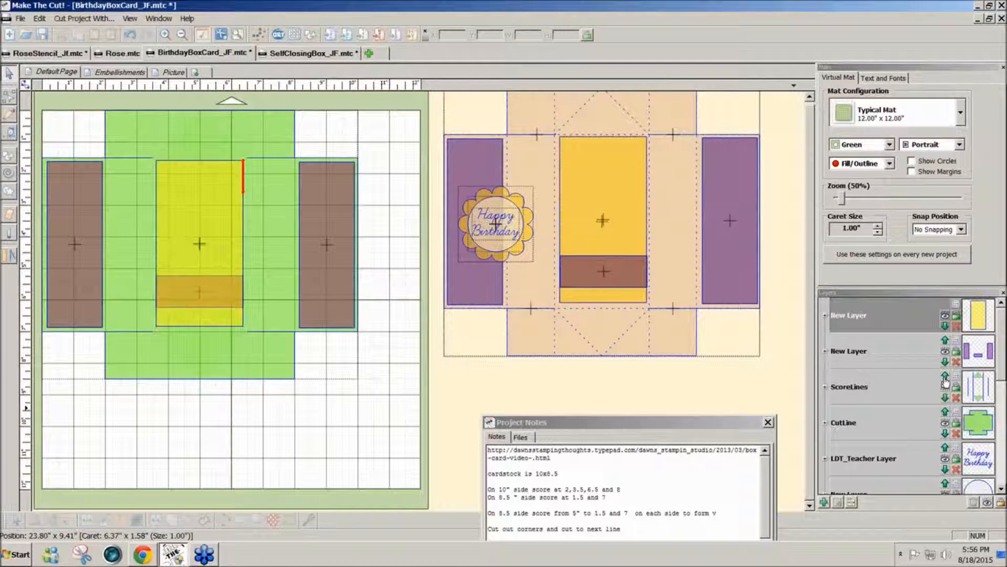
{"action": "left_click", "coordinate": [945, 376]}
{"action": "left_click", "coordinate": [945, 340]}
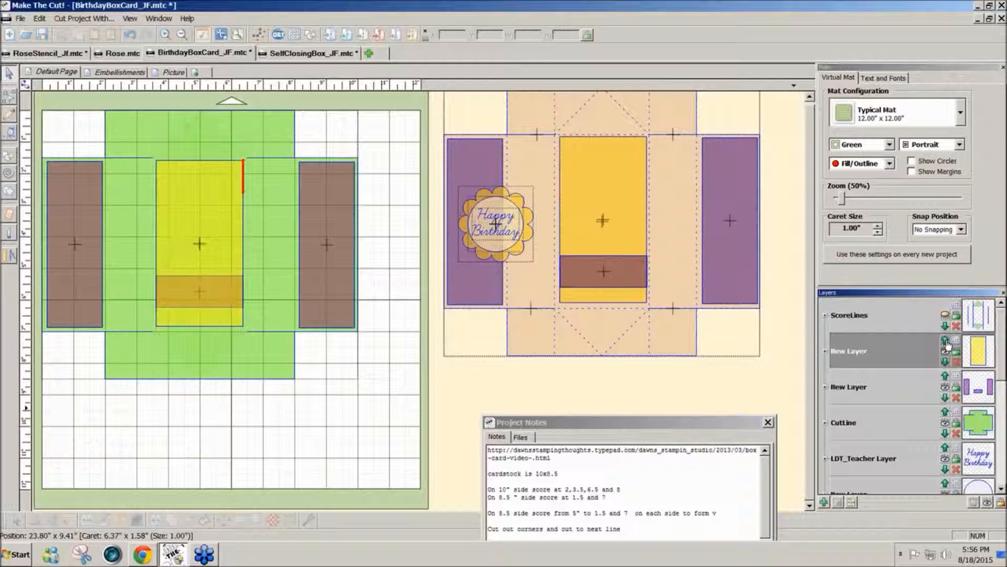
{"action": "left_click", "coordinate": [890, 146]}
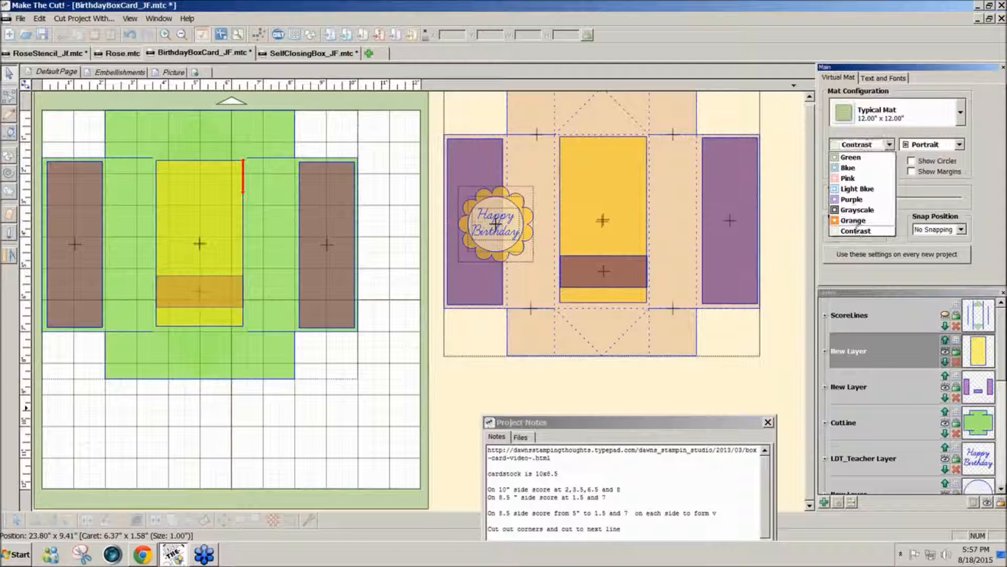
{"action": "left_click", "coordinate": [856, 230]}
Colour the CutLine layer tan and raise the purple panels' layer above the yellow panel's layer.
{"action": "left_click", "coordinate": [956, 412]}
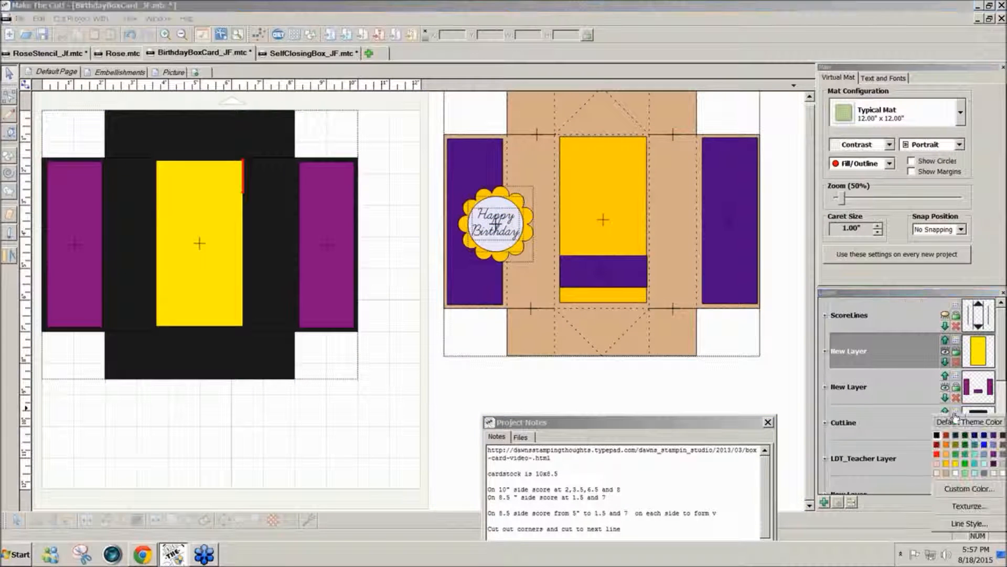
{"action": "left_click", "coordinate": [945, 475]}
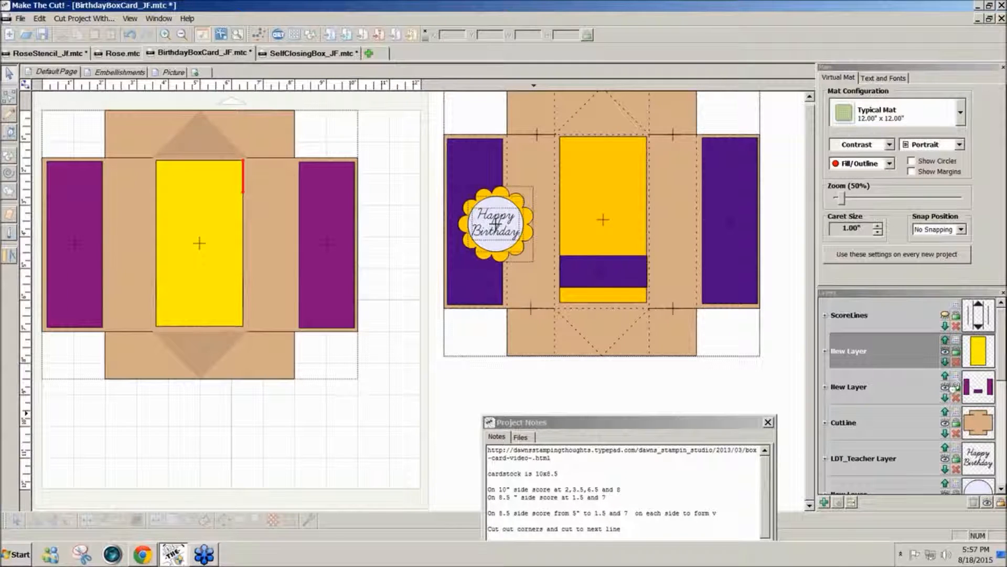
{"action": "left_click", "coordinate": [944, 376]}
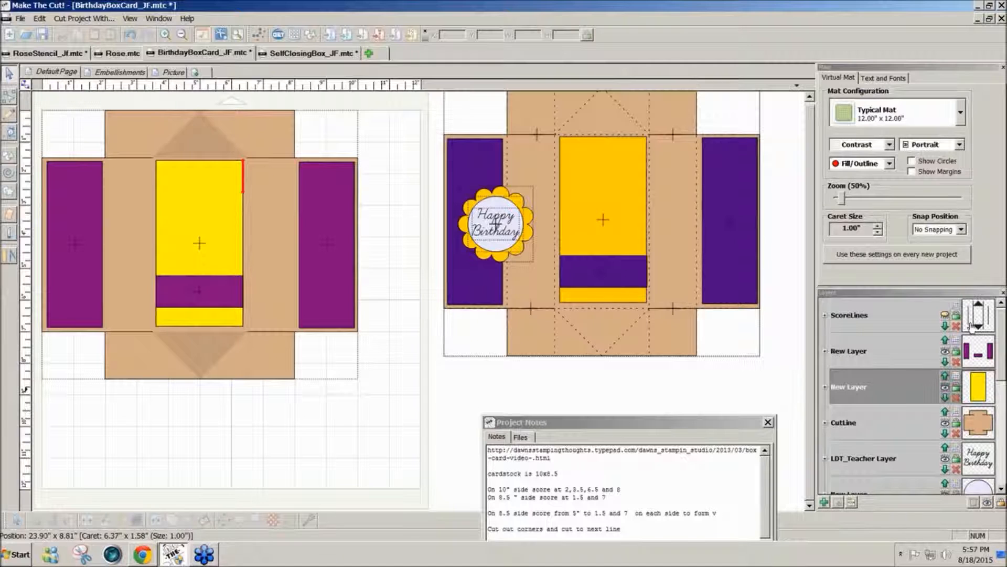
Make the ScoreLines layer visible and colour it tan like the box cut outline.
{"action": "left_click", "coordinate": [945, 316]}
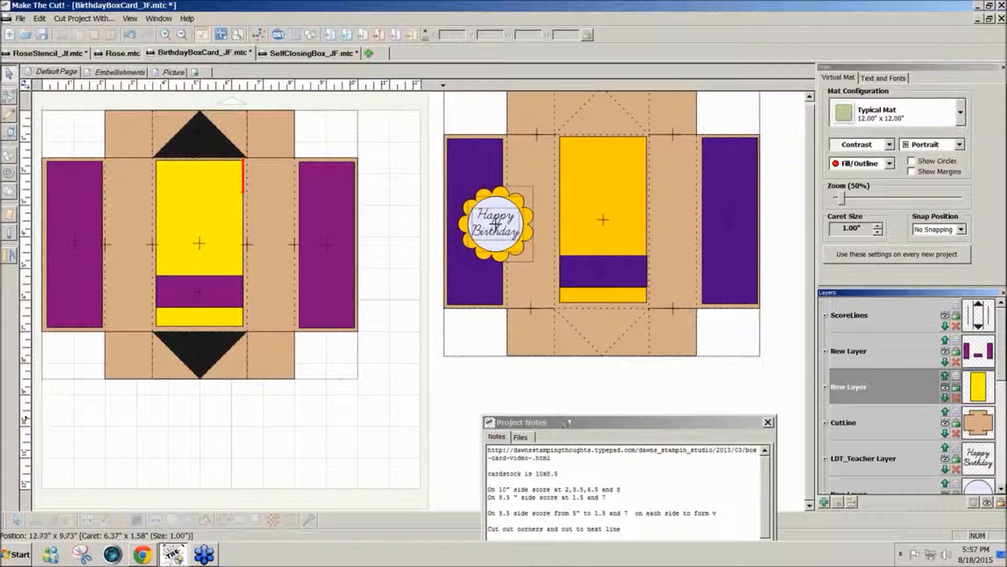
{"action": "left_click", "coordinate": [956, 309]}
{"action": "left_click", "coordinate": [923, 336]}
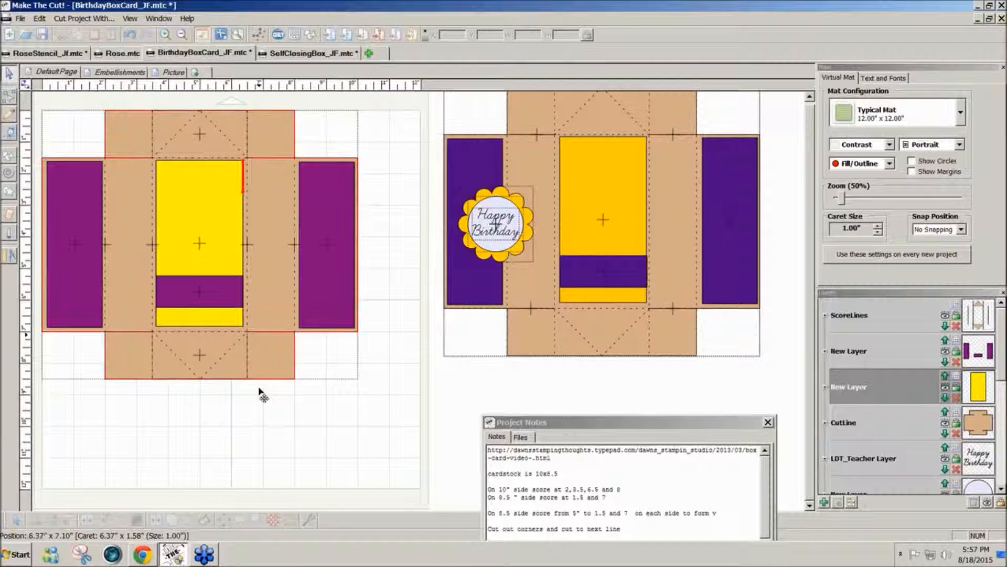
Add a generic circle from the basic shapes library, put it on its own new layer and place it below the box outline.
{"action": "left_click", "coordinate": [128, 74]}
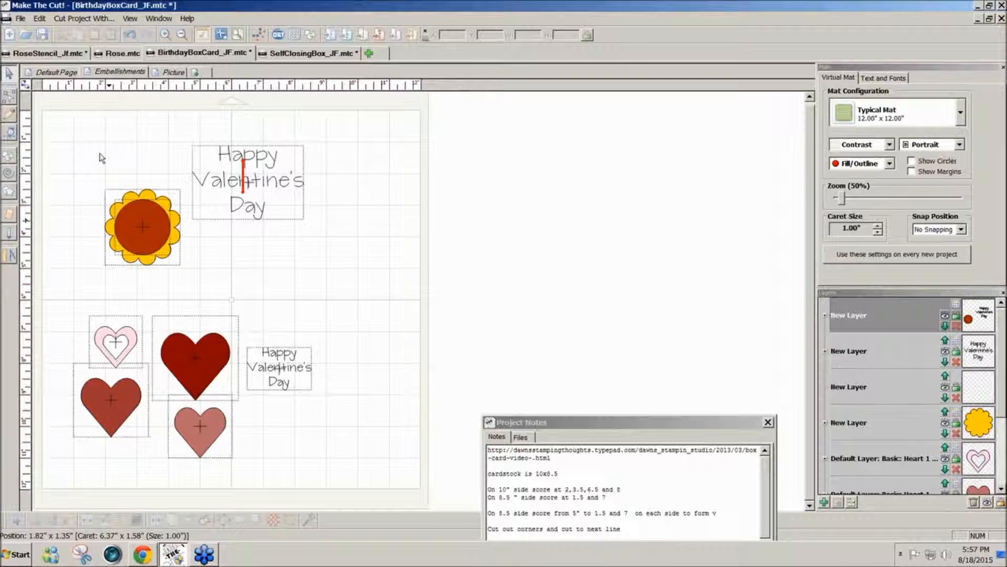
{"action": "left_click", "coordinate": [70, 72]}
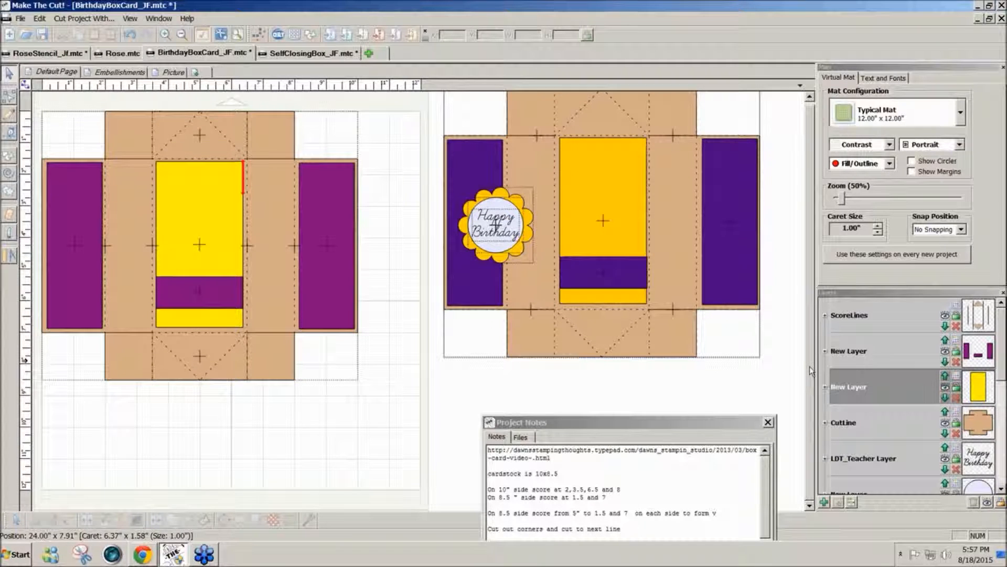
{"action": "left_click", "coordinate": [310, 41]}
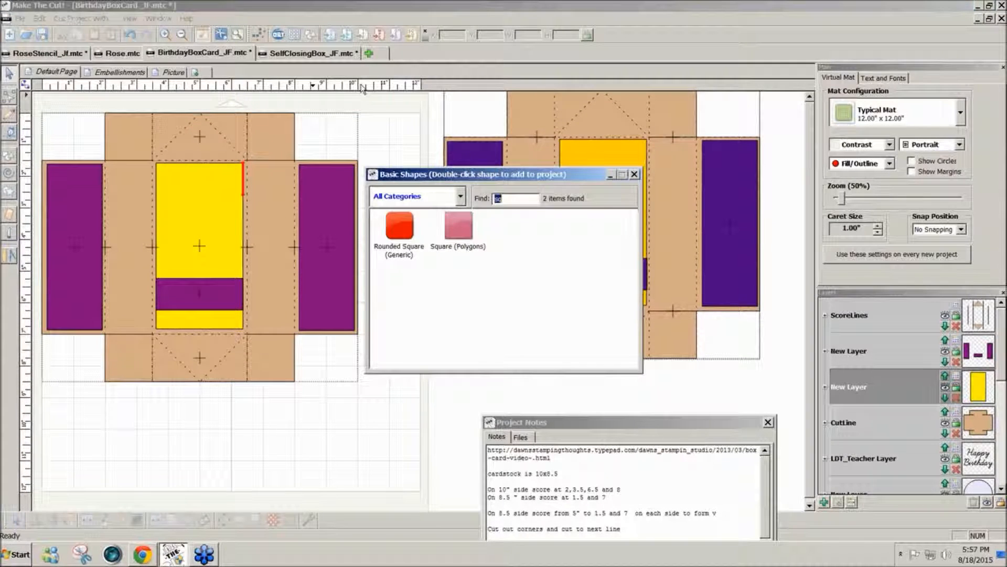
{"action": "type", "text": "ci"}
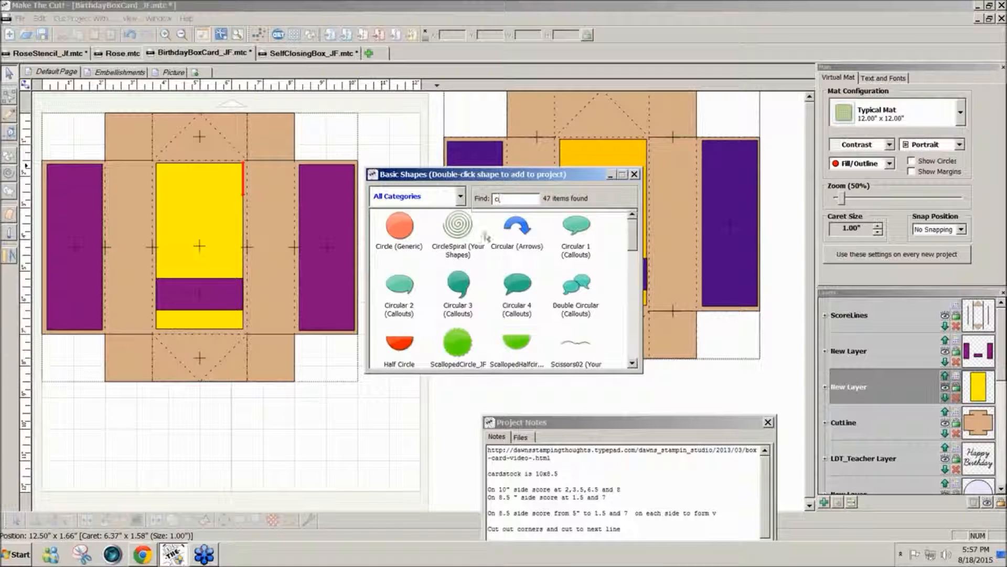
{"action": "double_click", "coordinate": [408, 234]}
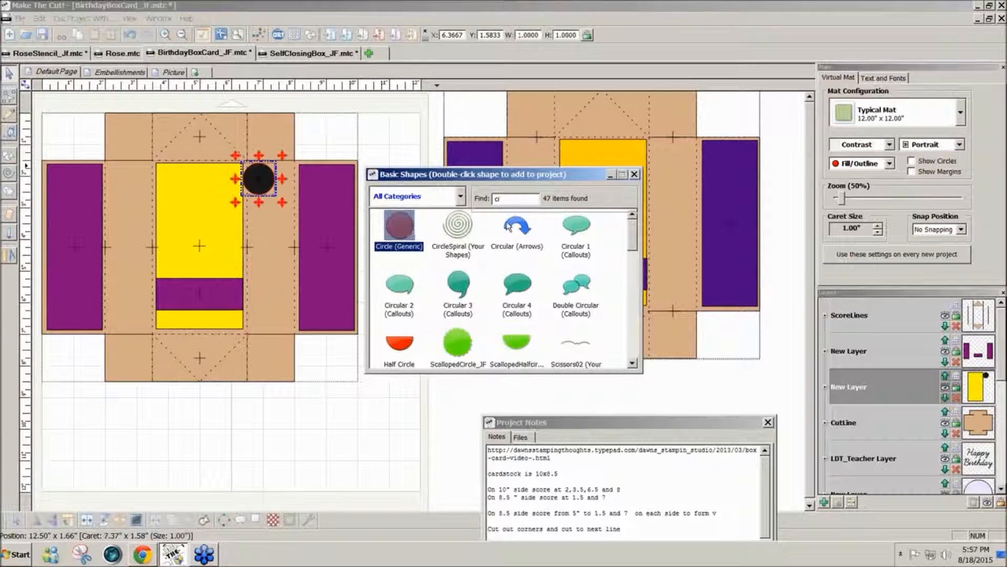
{"action": "left_click", "coordinate": [635, 174]}
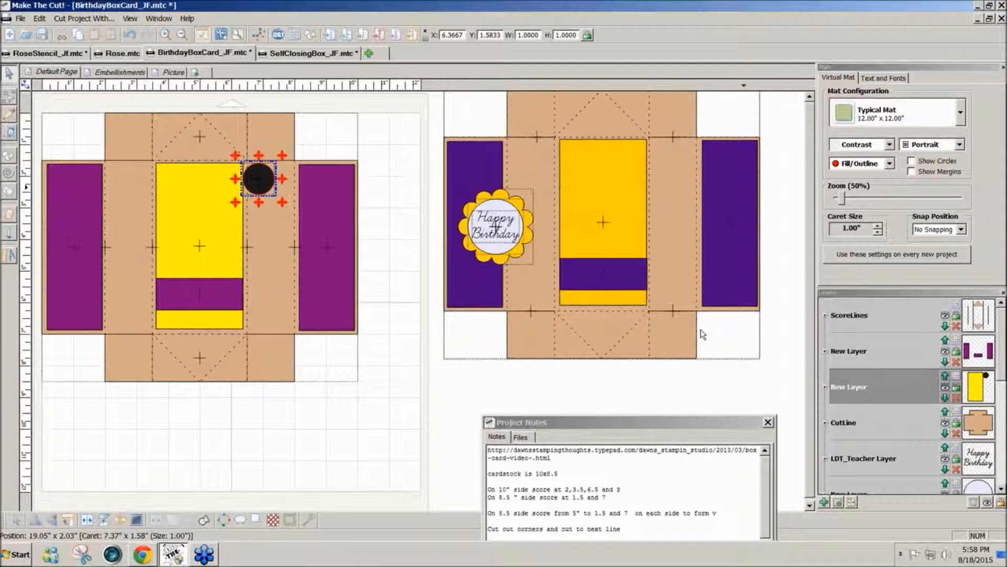
{"action": "left_click", "coordinate": [838, 502]}
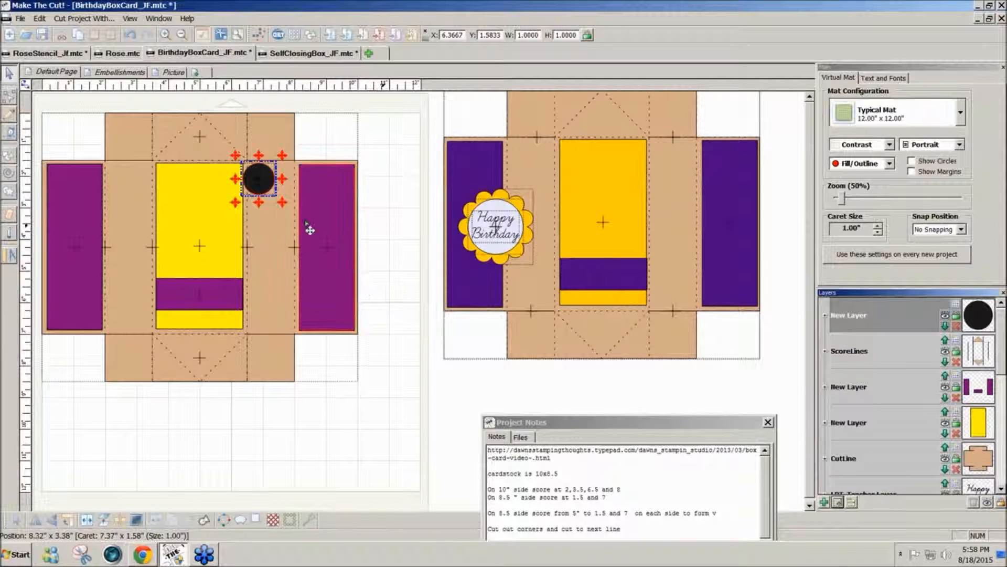
{"action": "left_click_drag", "start_coordinate": [258, 179], "coordinate": [178, 451]}
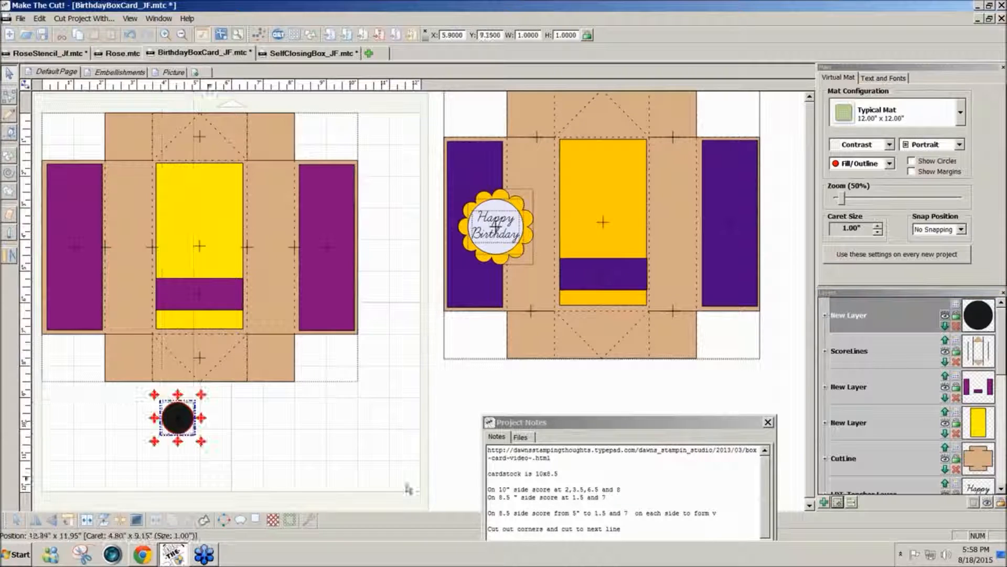
Check the project notes and the size of the sample's Happy Birthday circle, and reselect the new black circle.
{"action": "left_click_drag", "start_coordinate": [765, 485], "coordinate": [769, 519]}
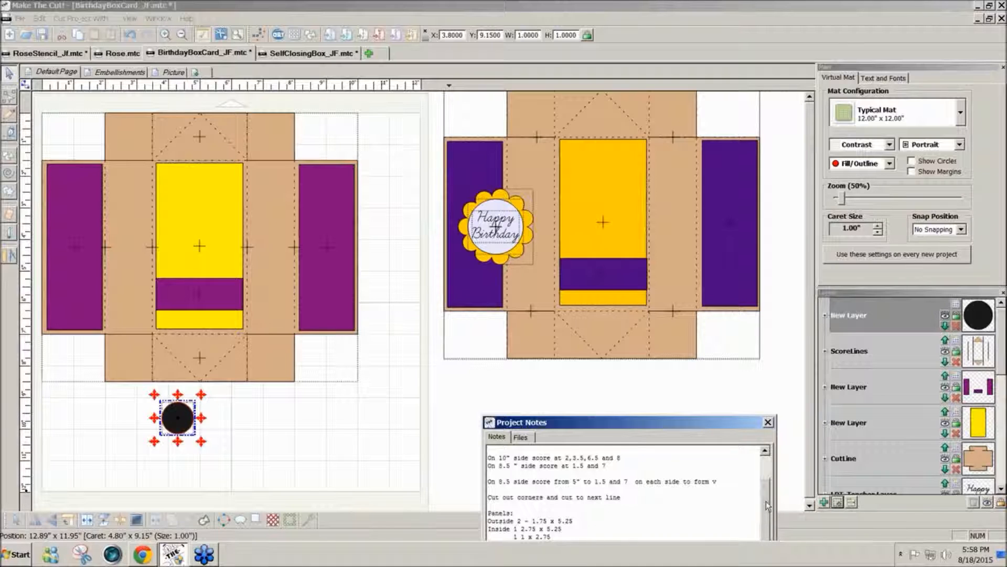
{"action": "mouse_move", "coordinate": [767, 505]}
{"action": "left_mouse_down"}
{"action": "mouse_move", "coordinate": [767, 474]}
{"action": "mouse_move", "coordinate": [766, 496]}
{"action": "left_mouse_up"}
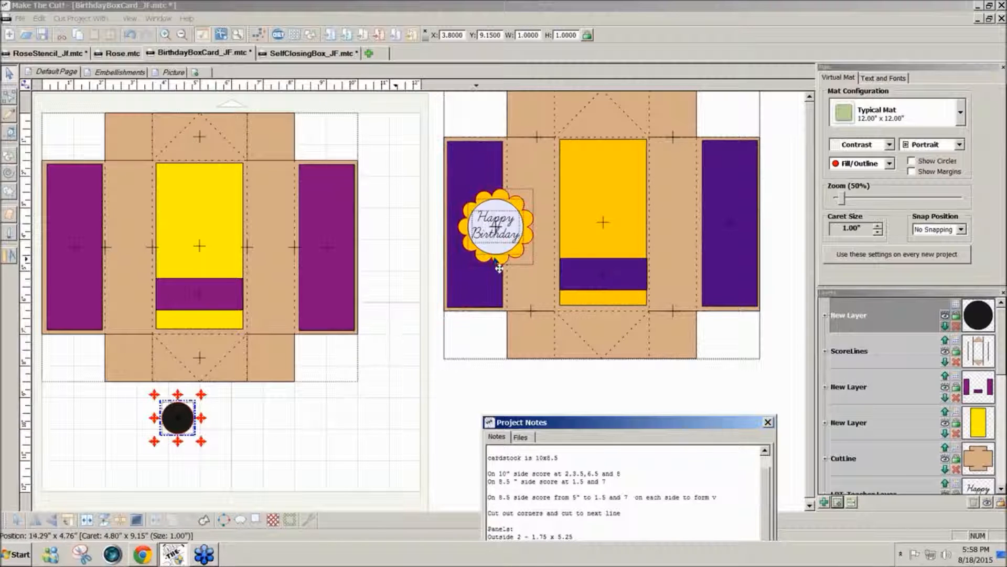
{"action": "left_click", "coordinate": [494, 253]}
{"action": "left_click", "coordinate": [494, 253]}
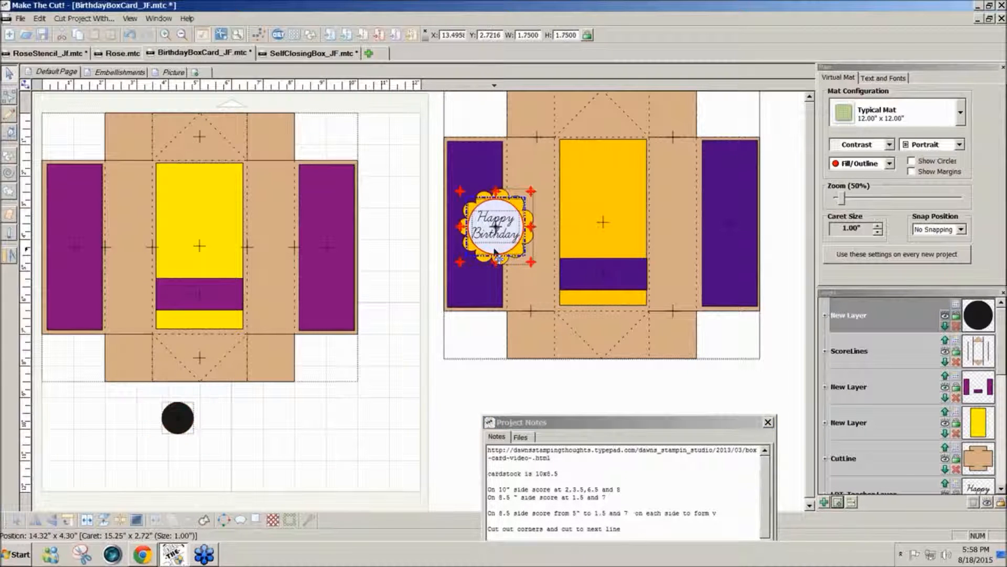
{"action": "left_click", "coordinate": [236, 391]}
{"action": "left_click", "coordinate": [188, 427]}
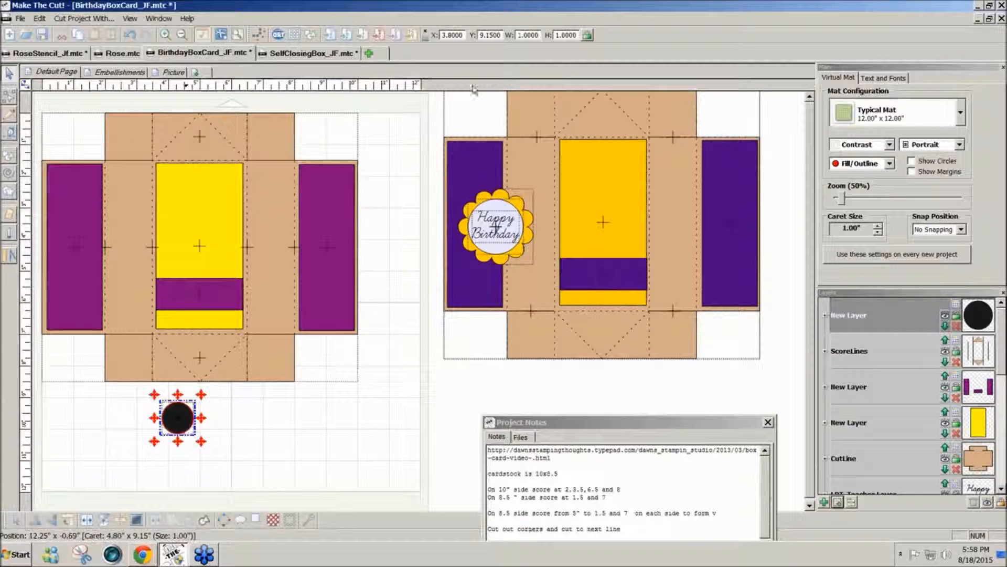
{"action": "double_click", "coordinate": [522, 35]}
{"action": "type", "text": "1.75"}
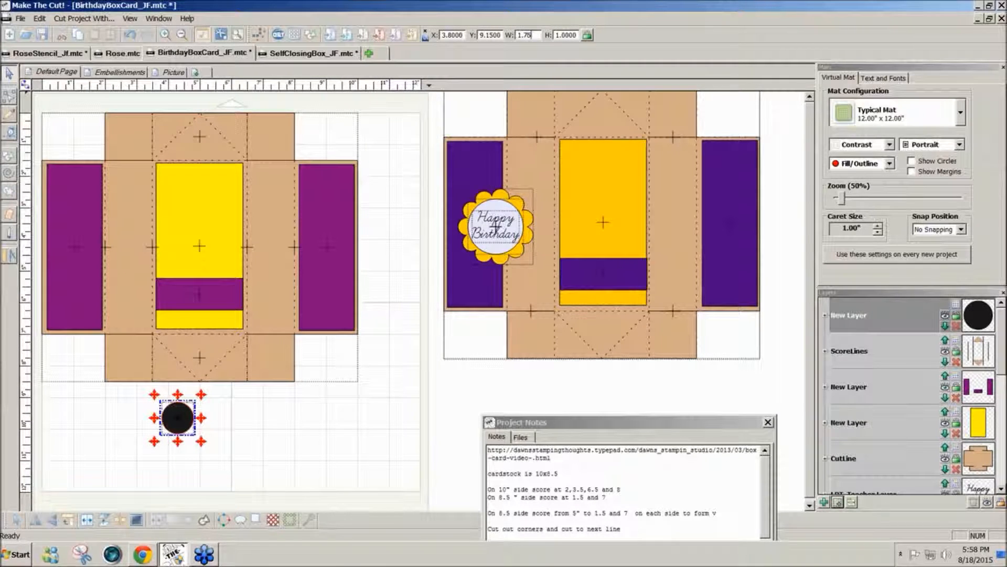
{"action": "key", "text": "Return"}
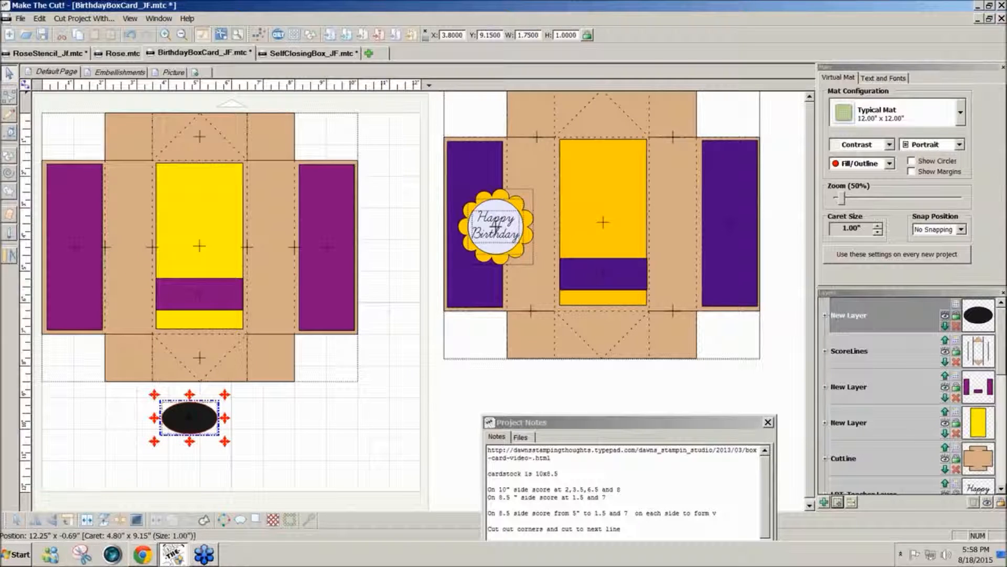
{"action": "key", "text": "ctrl+z"}
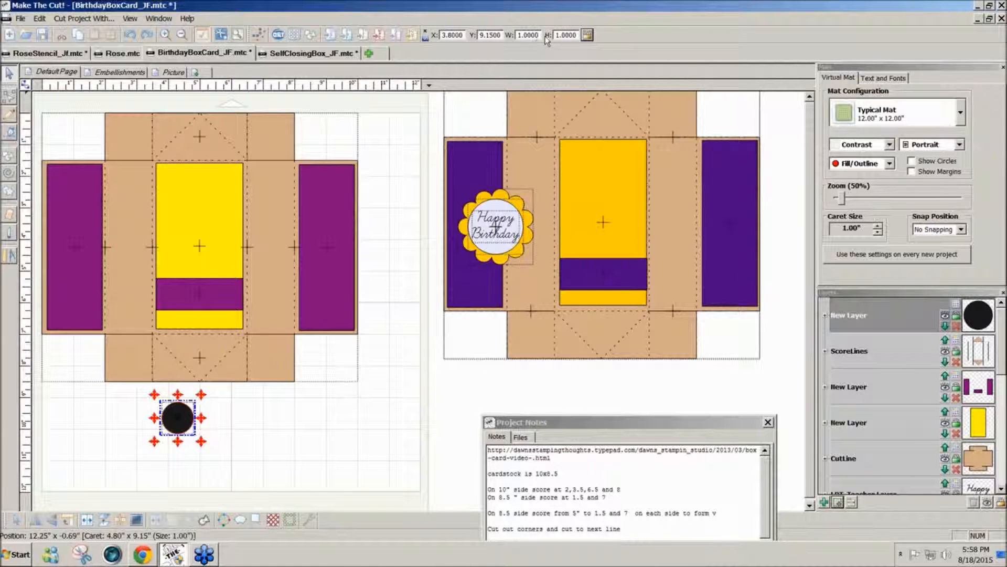
Resize the circle proportionally to a width of 1.75 inches and colour it pale lavender.
{"action": "left_click_drag", "start_coordinate": [538, 34], "coordinate": [504, 32]}
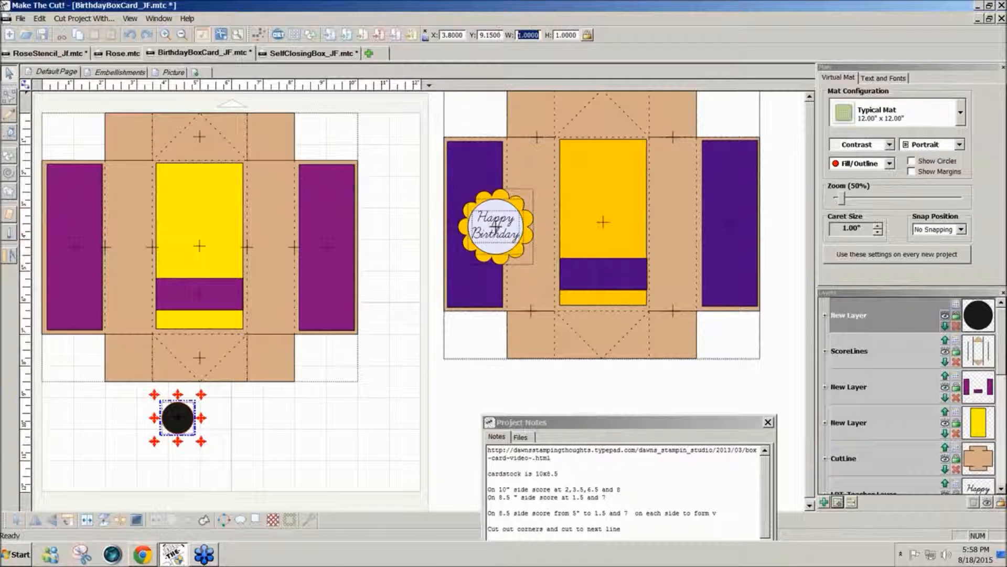
{"action": "type", "text": "1.75"}
{"action": "key", "text": "Return"}
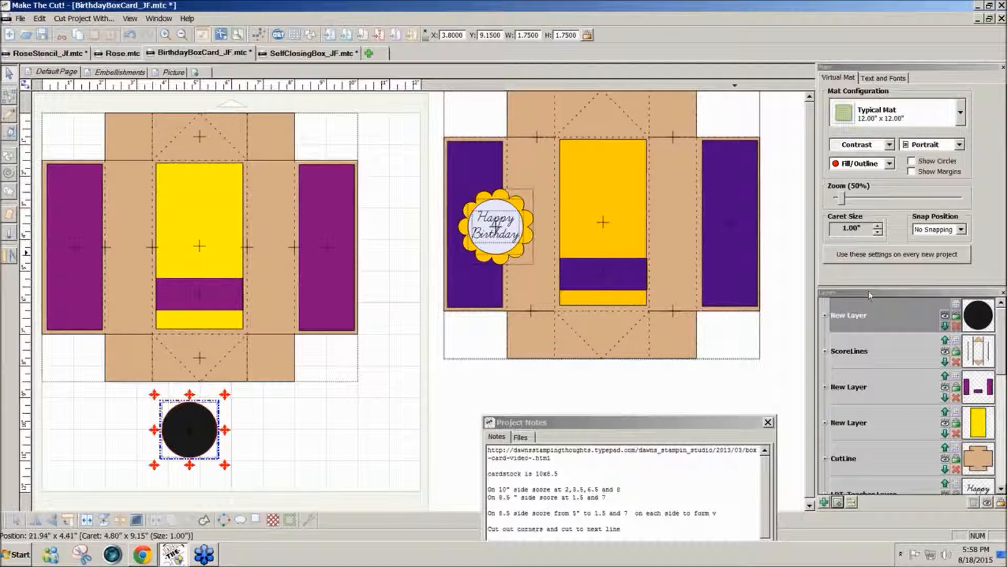
{"action": "left_click", "coordinate": [955, 306]}
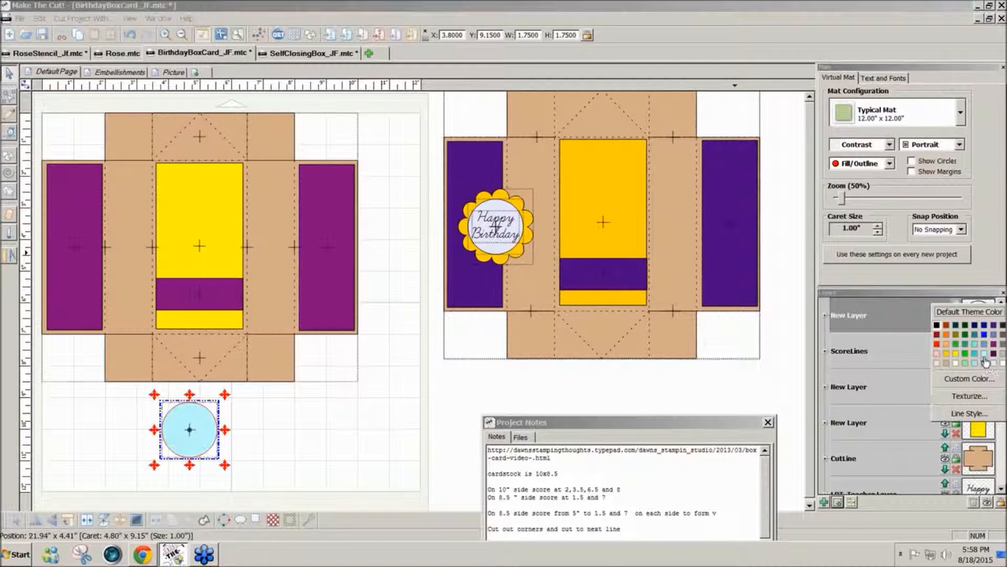
{"action": "left_click", "coordinate": [996, 365]}
{"action": "left_click", "coordinate": [264, 422]}
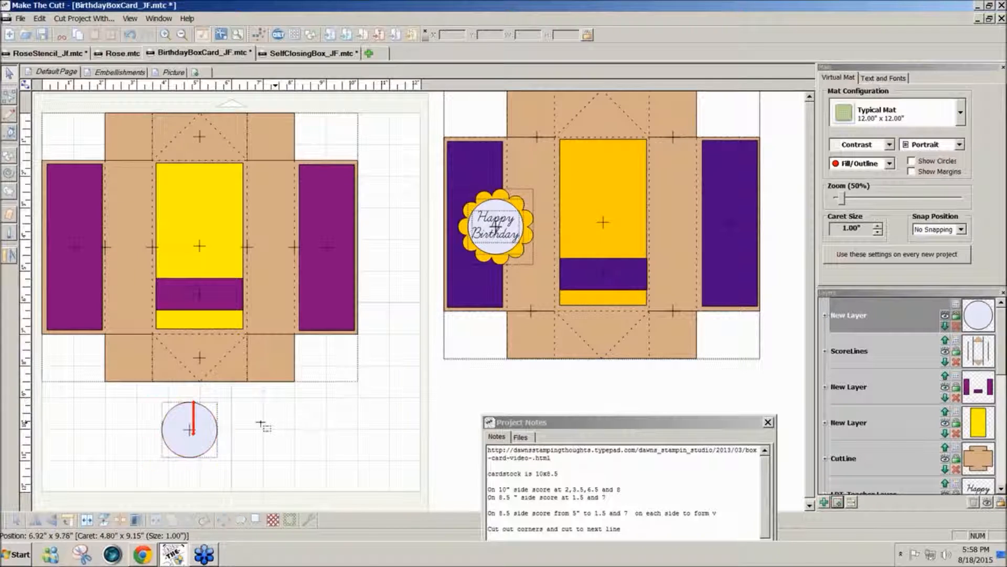
Make a copy of the lavender circle beside the original and resize the copy proportionally to a width of 0.5 inches.
{"action": "left_click", "coordinate": [187, 444]}
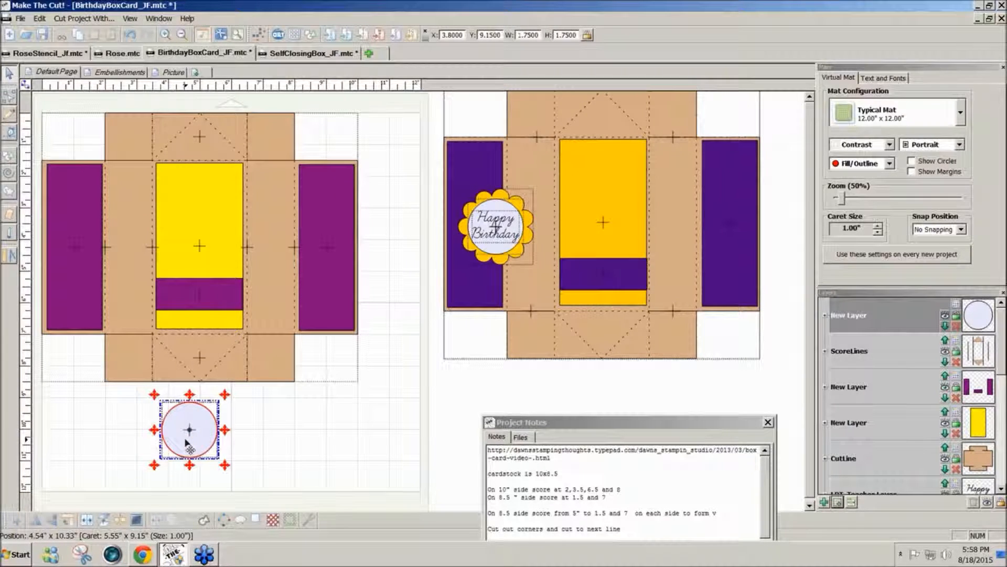
{"action": "left_click_drag", "start_coordinate": [186, 444], "coordinate": [274, 435]}
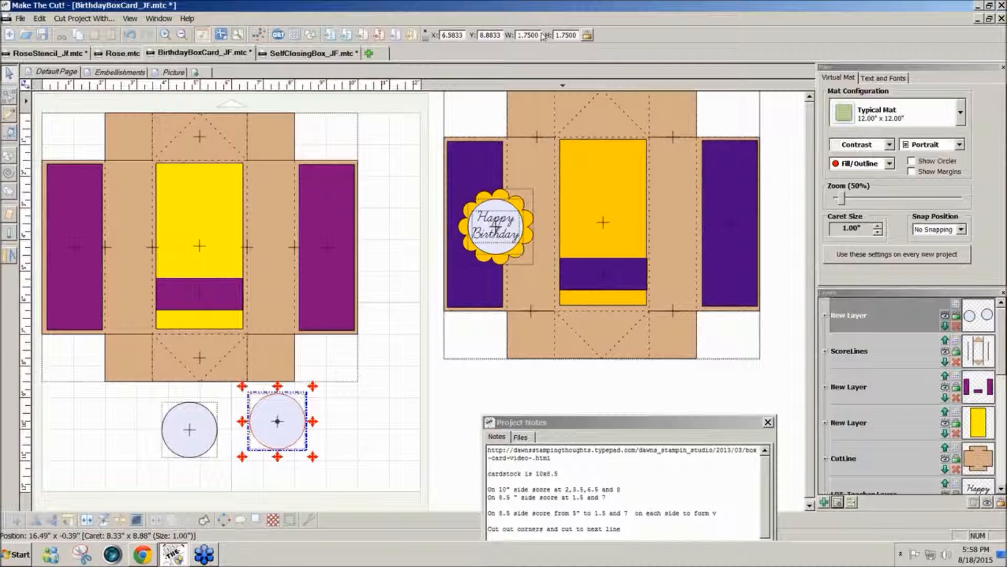
{"action": "double_click", "coordinate": [528, 35]}
{"action": "type", "text": "0.5"}
{"action": "key", "text": "Return"}
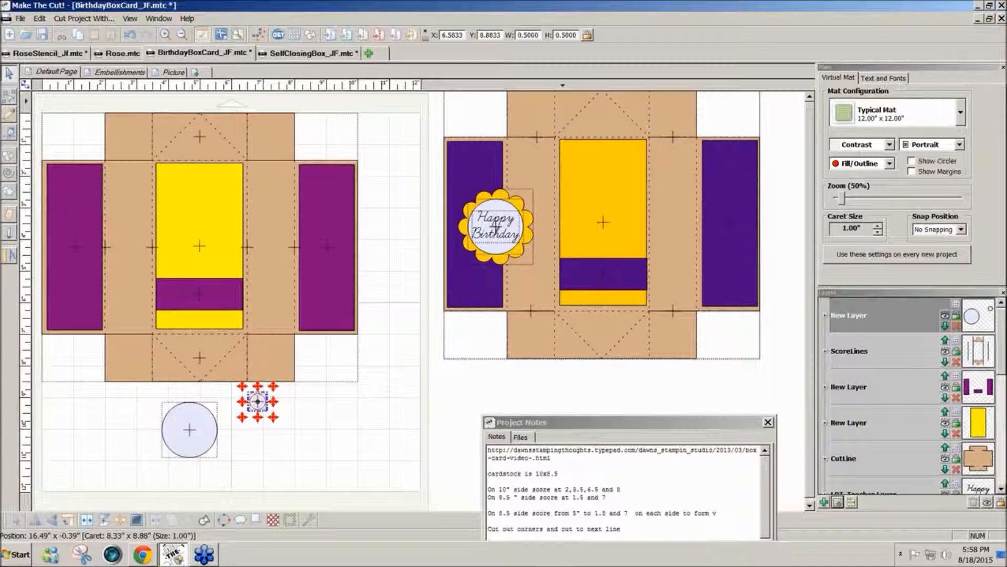
Wrap the small circle around the large circle's path with 10 repeats, 29.80% offset, 46% vertical alignment and 152.50% space, and weld the overlapping paths.
{"action": "left_click", "coordinate": [259, 401]}
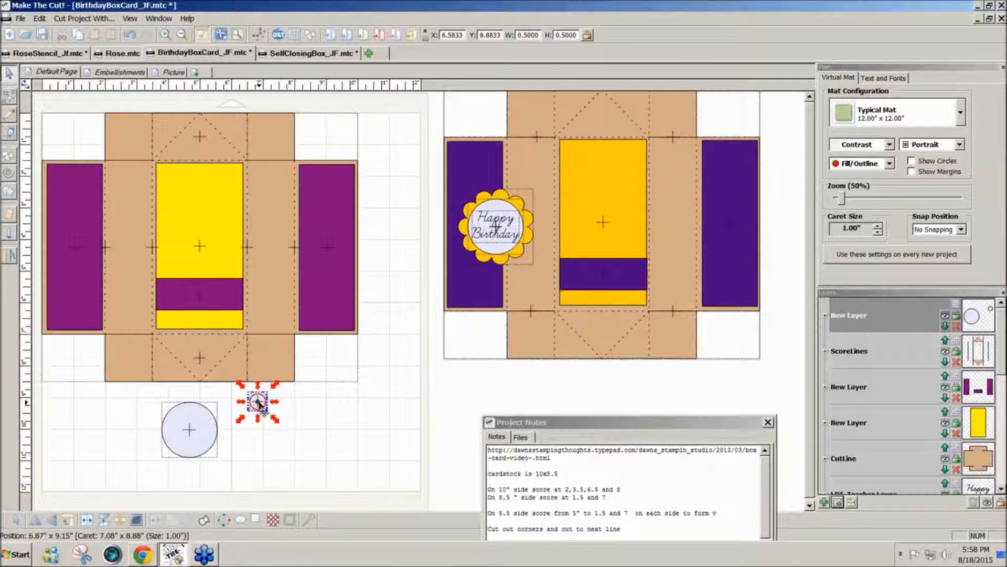
{"action": "left_click_drag", "start_coordinate": [259, 402], "coordinate": [202, 416]}
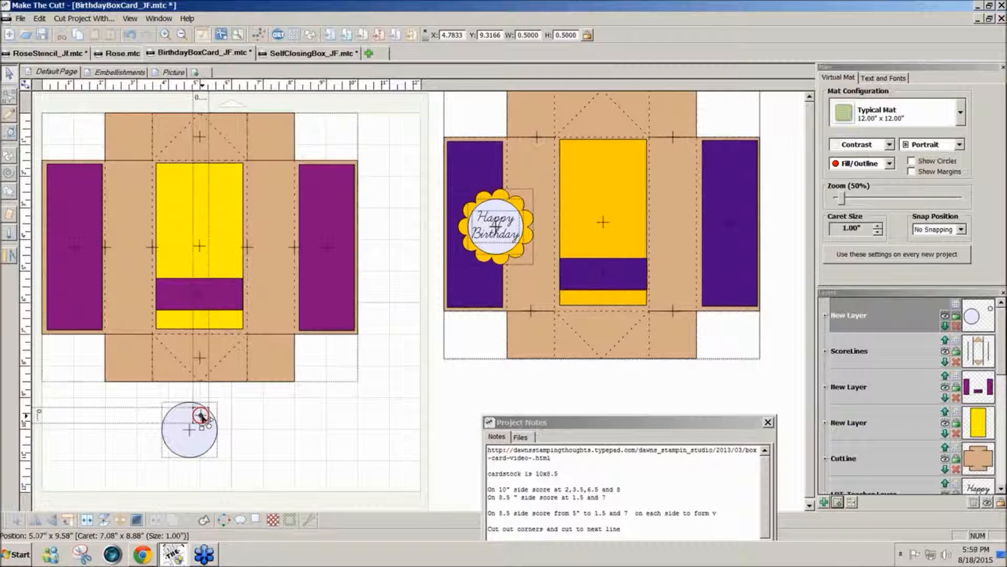
{"action": "left_click", "coordinate": [202, 416]}
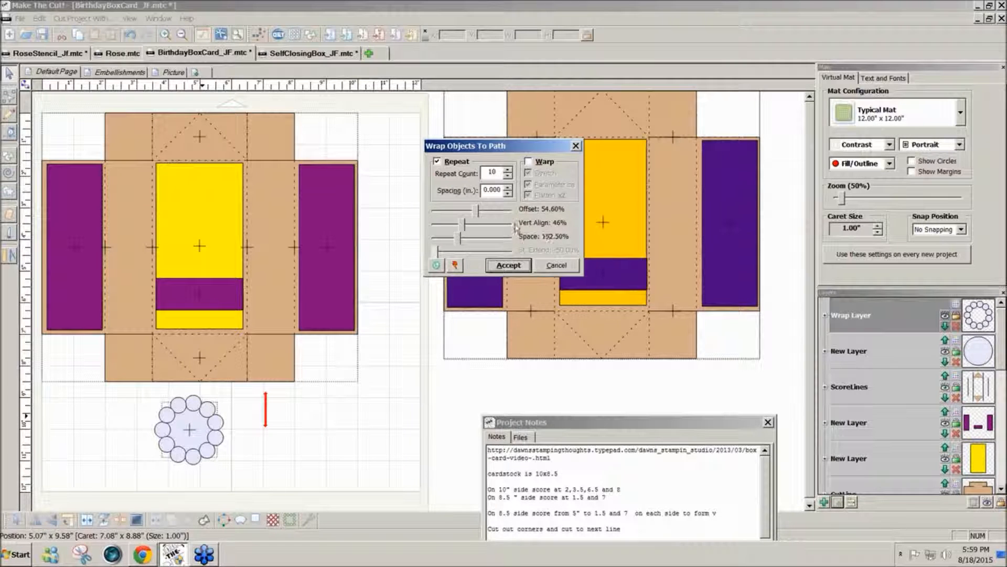
{"action": "mouse_move", "coordinate": [475, 212]}
{"action": "left_mouse_down"}
{"action": "mouse_move", "coordinate": [435, 215]}
{"action": "mouse_move", "coordinate": [459, 211]}
{"action": "left_mouse_up"}
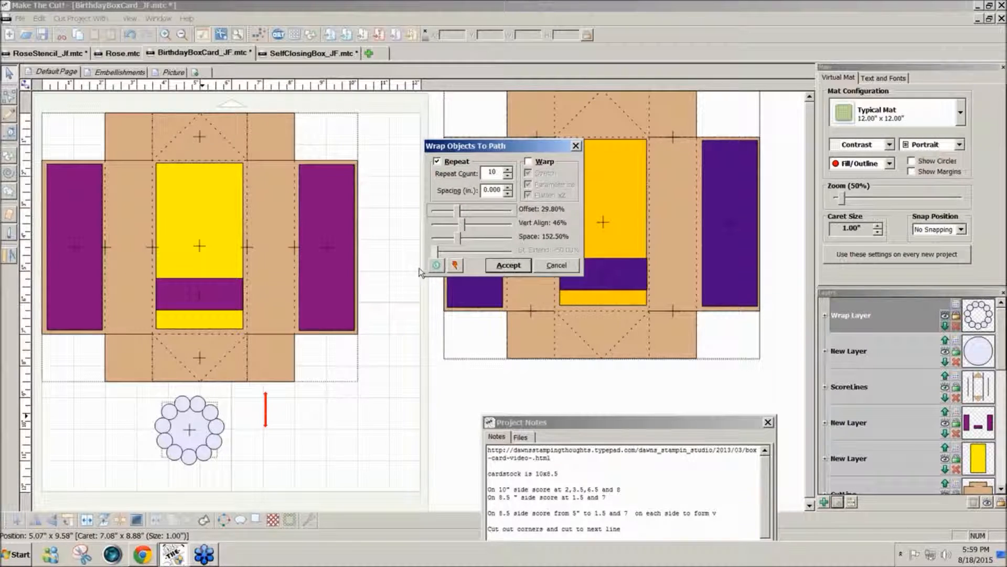
{"action": "left_click", "coordinate": [509, 267]}
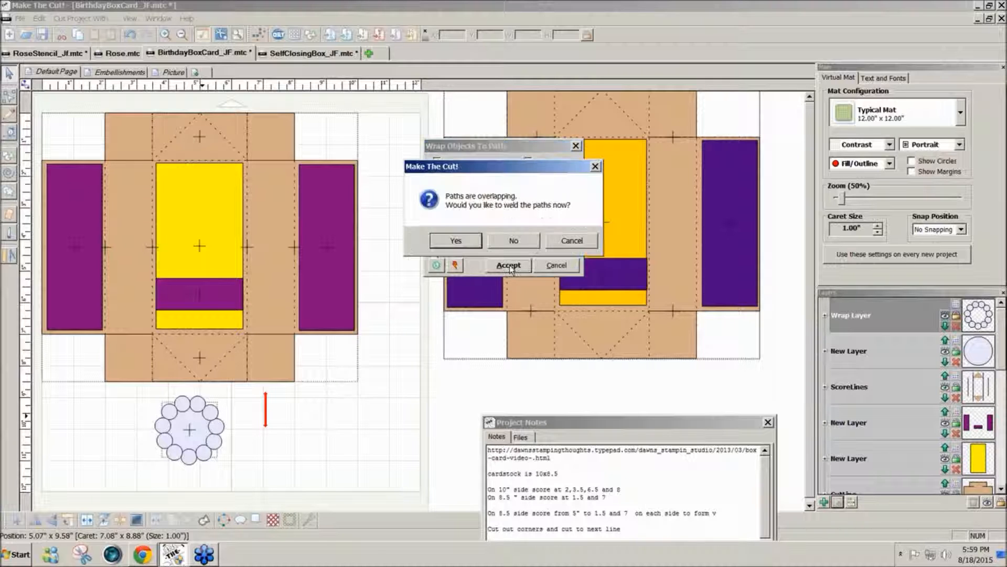
{"action": "left_click", "coordinate": [455, 241]}
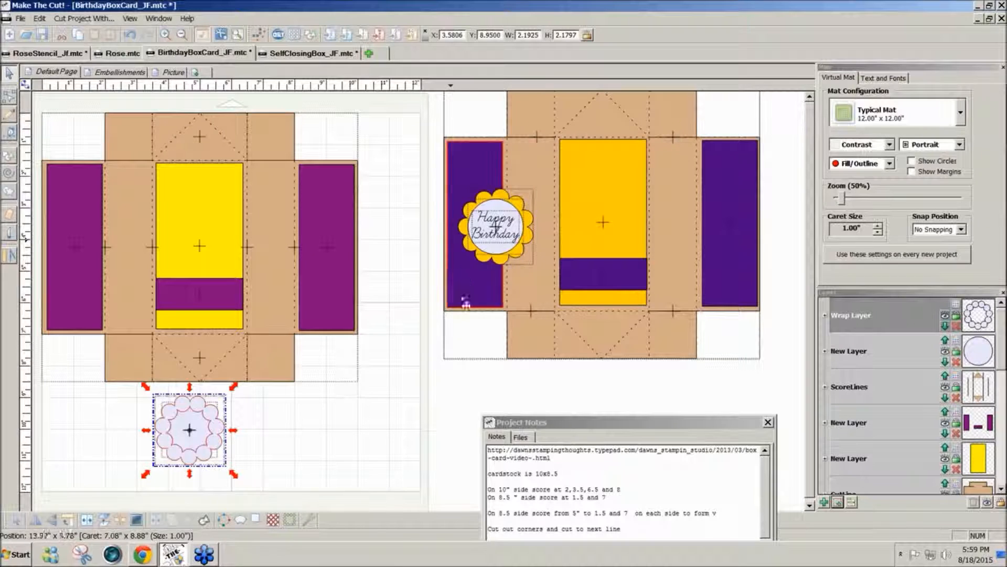
Split off the welded ring's inner outline to leave a solid scalloped shape, and place it beside the large circle on its own new layer.
{"action": "key", "text": "Escape"}
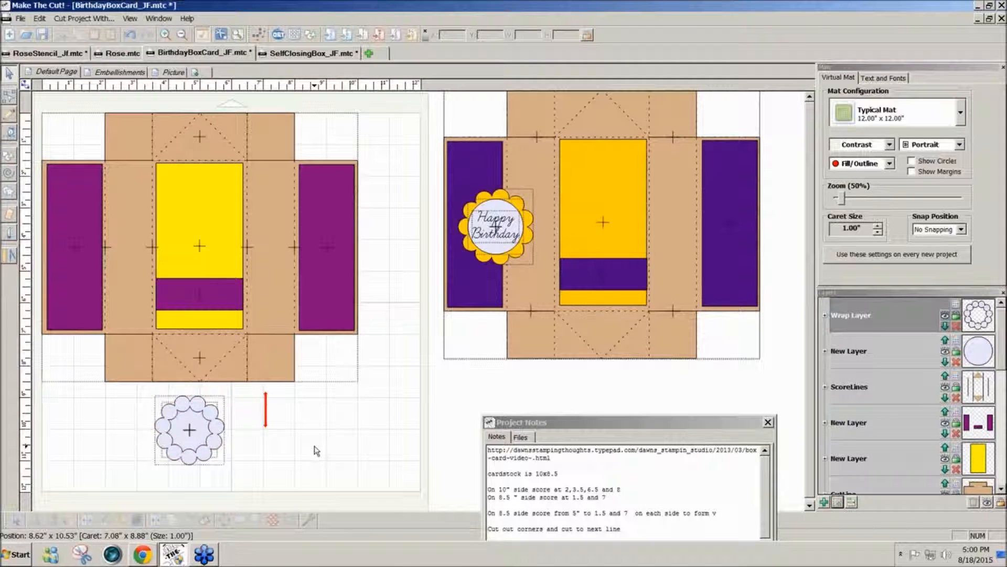
{"action": "left_click", "coordinate": [216, 446]}
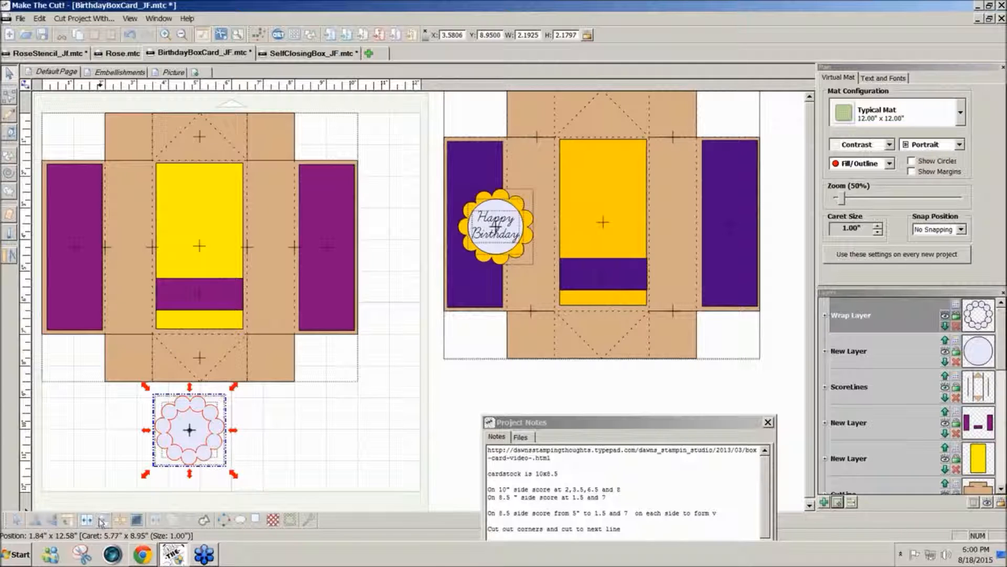
{"action": "left_click", "coordinate": [225, 400]}
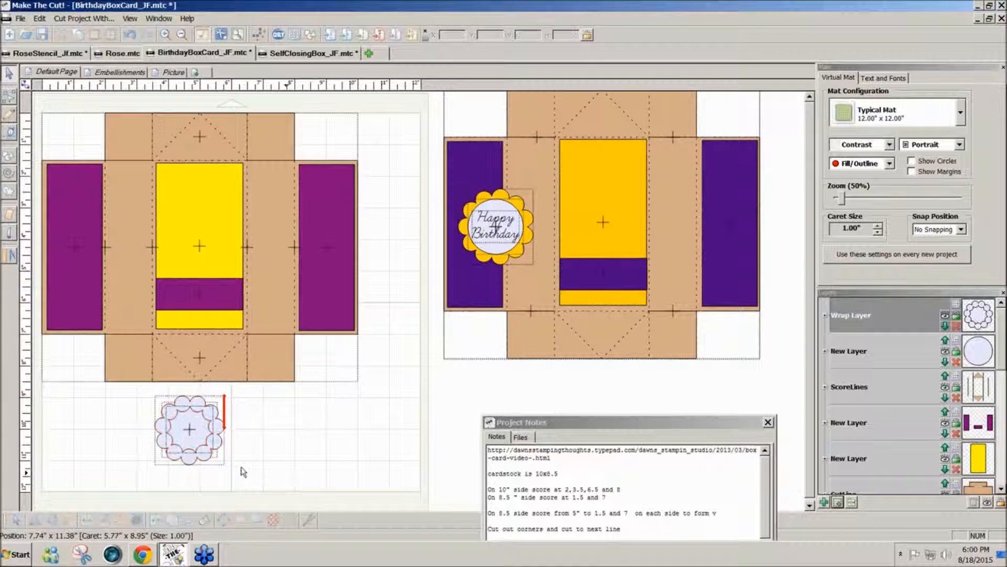
{"action": "left_click_drag", "start_coordinate": [209, 460], "coordinate": [336, 469]}
{"action": "left_click_drag", "start_coordinate": [200, 446], "coordinate": [297, 443]}
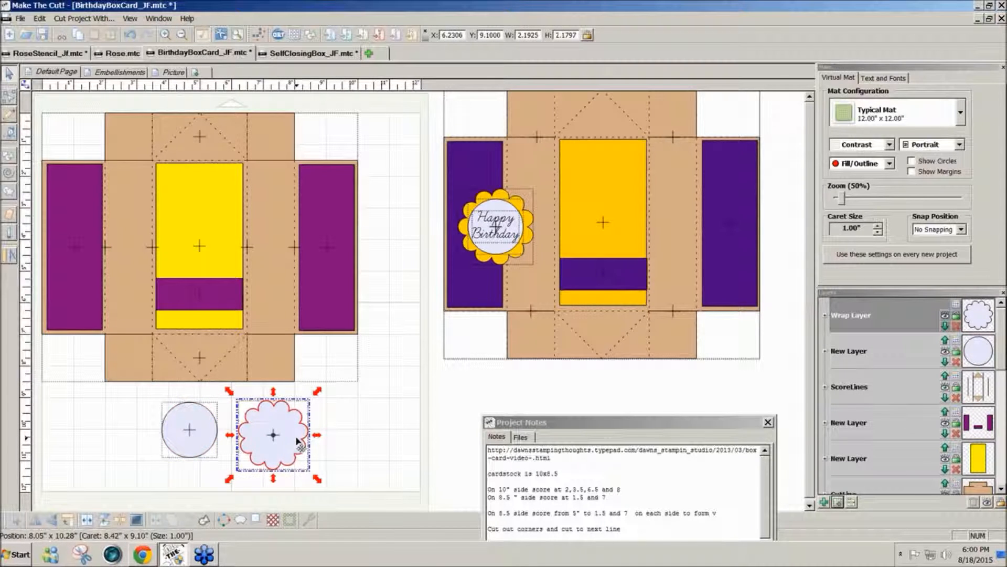
{"action": "left_click", "coordinate": [826, 502]}
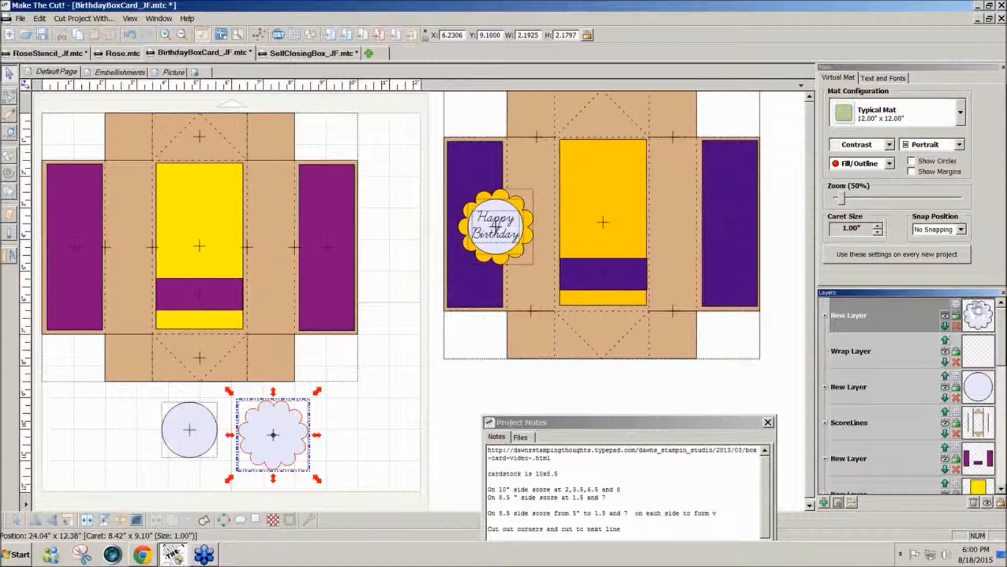
Colour the scalloped shape yellow and centre it and the lavender circle on each other.
{"action": "left_click", "coordinate": [977, 313]}
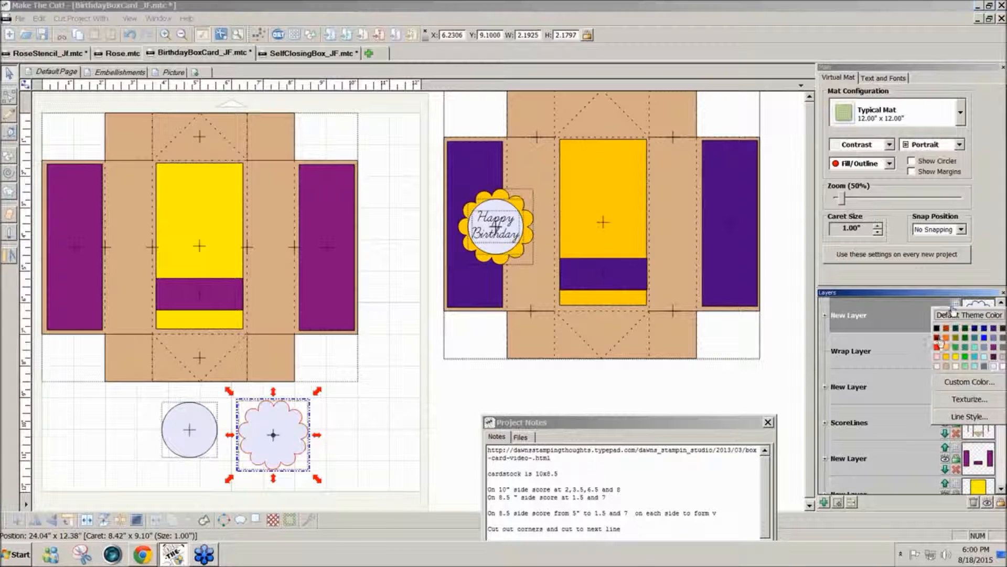
{"action": "left_click", "coordinate": [953, 360]}
{"action": "left_click", "coordinate": [351, 480]}
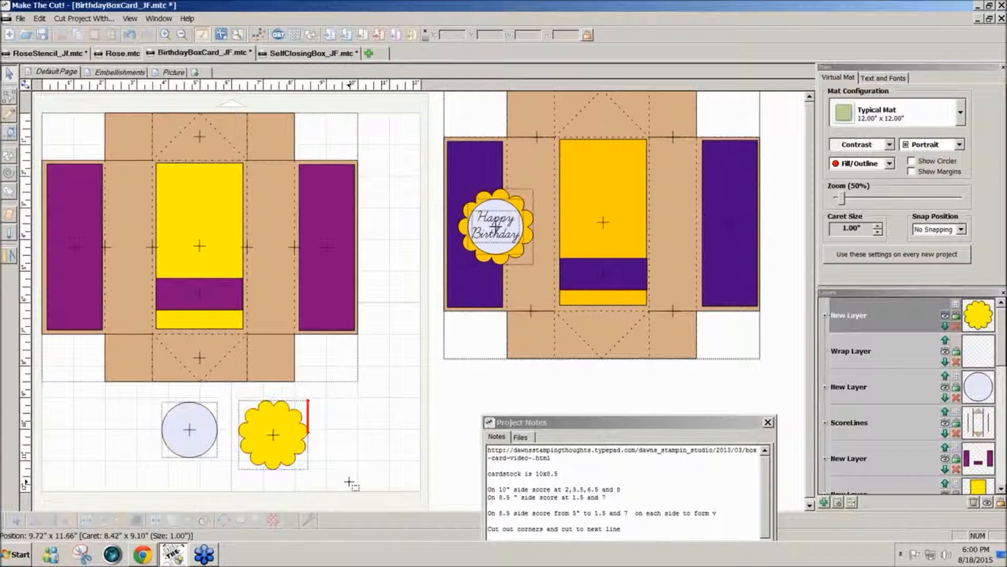
{"action": "left_click_drag", "start_coordinate": [130, 404], "coordinate": [352, 483]}
{"action": "key", "text": "ctrl+shift+c"}
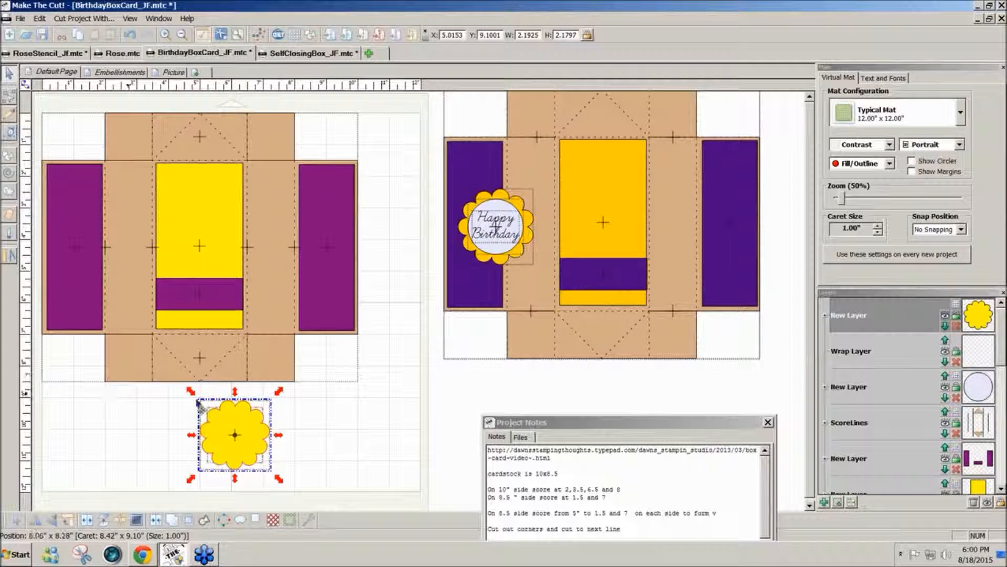
Reorder the layers so the lavender circle's layer sits above the yellow scalloped shape's layer.
{"action": "left_click", "coordinate": [945, 376]}
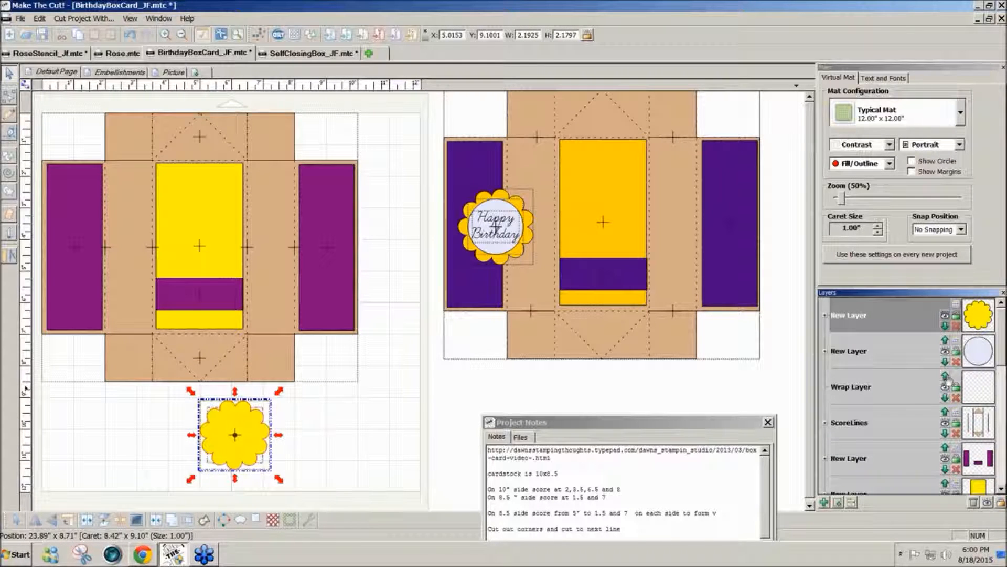
{"action": "left_click", "coordinate": [944, 342]}
{"action": "left_click", "coordinate": [357, 480]}
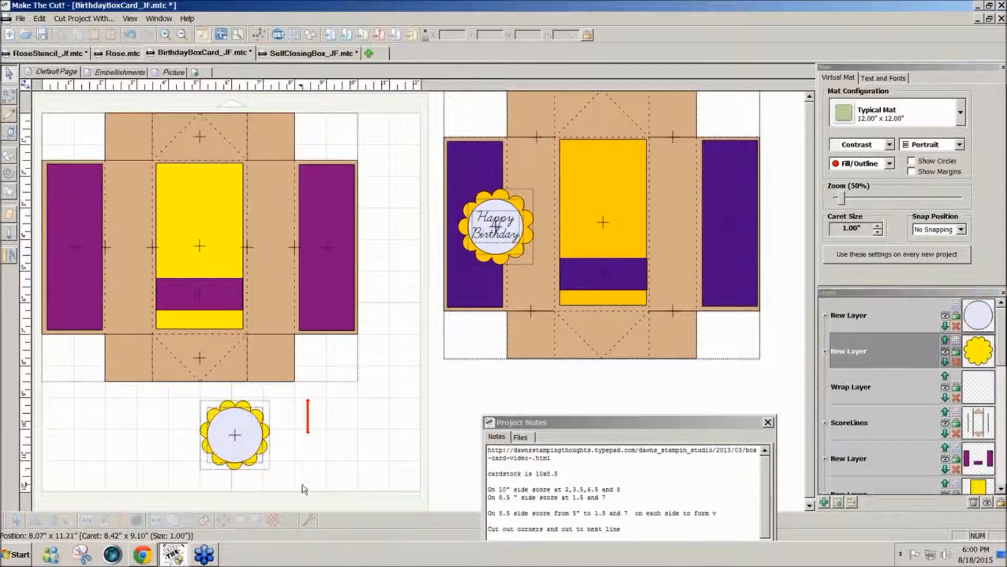
{"action": "left_click_drag", "start_coordinate": [302, 483], "coordinate": [167, 381]}
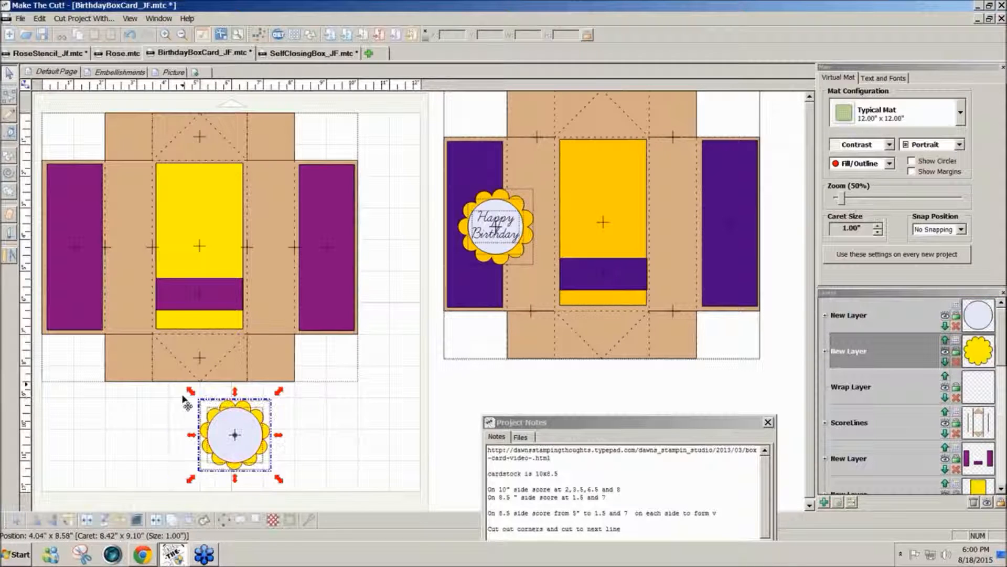
{"action": "left_click", "coordinate": [331, 456]}
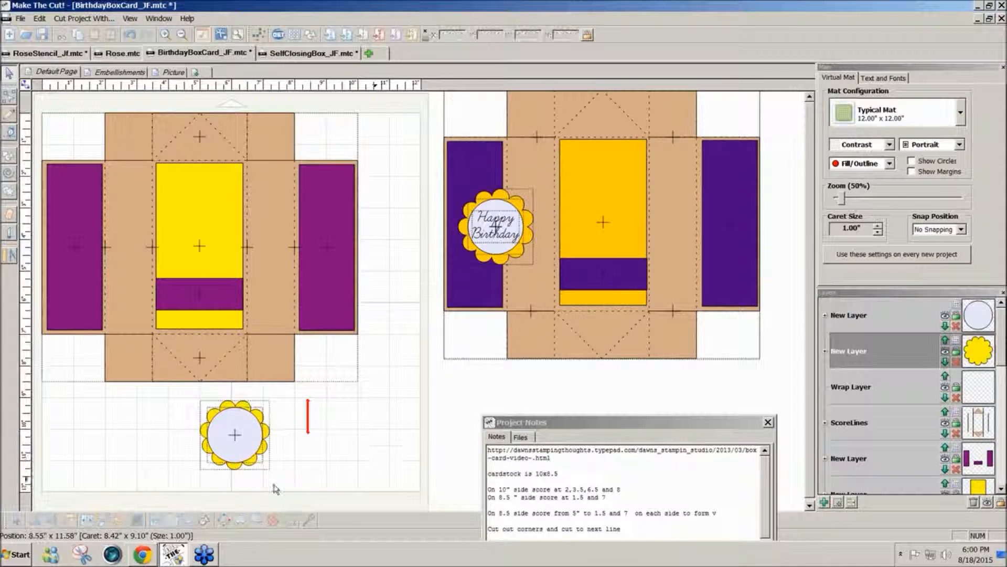
Compare the yellow scalloped shape with the reference embellishment and resize it proportionally to a width of 2.37 inches.
{"action": "left_click", "coordinate": [234, 470]}
{"action": "left_click_drag", "start_coordinate": [768, 508], "coordinate": [757, 527]}
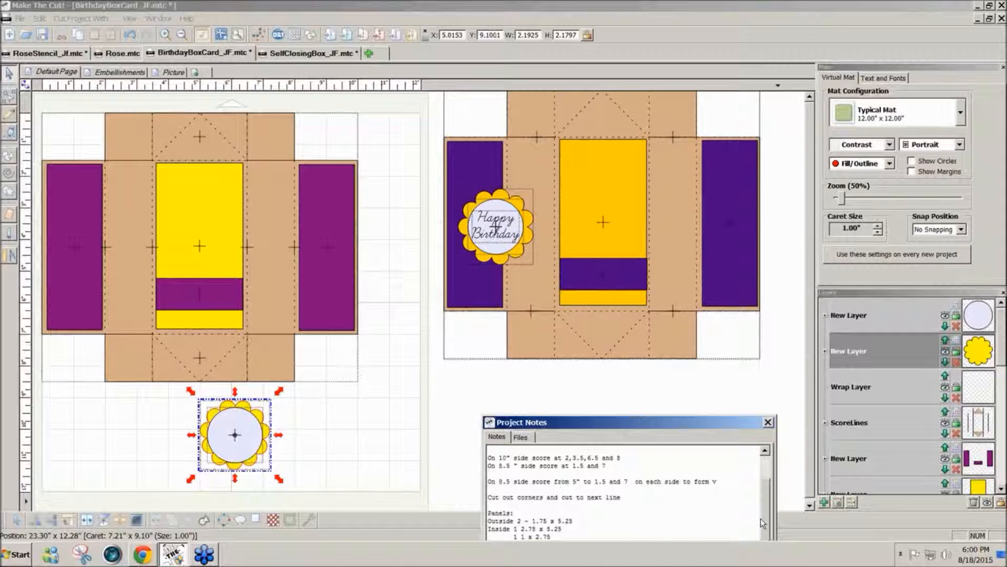
{"action": "left_click", "coordinate": [493, 269]}
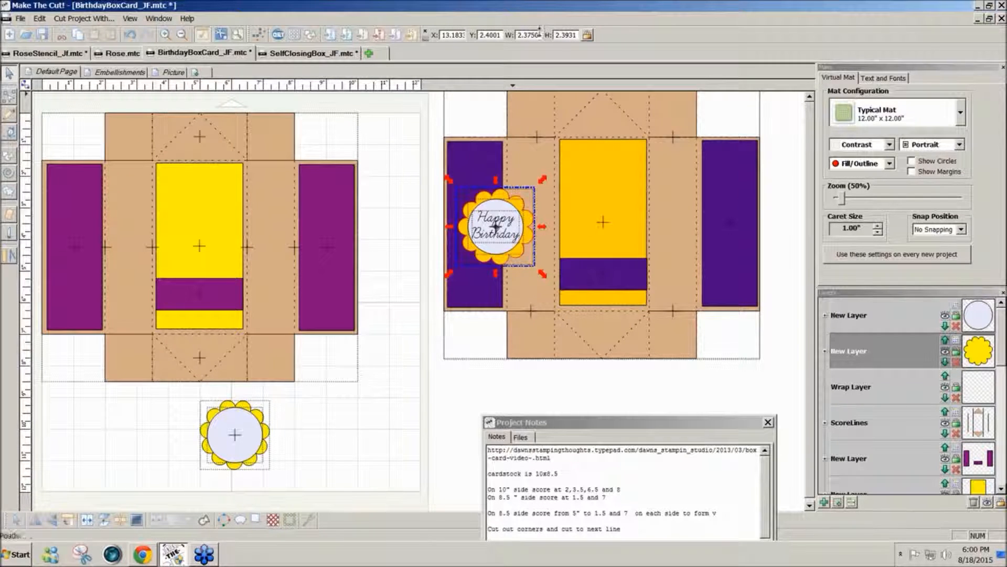
{"action": "left_click", "coordinate": [247, 466]}
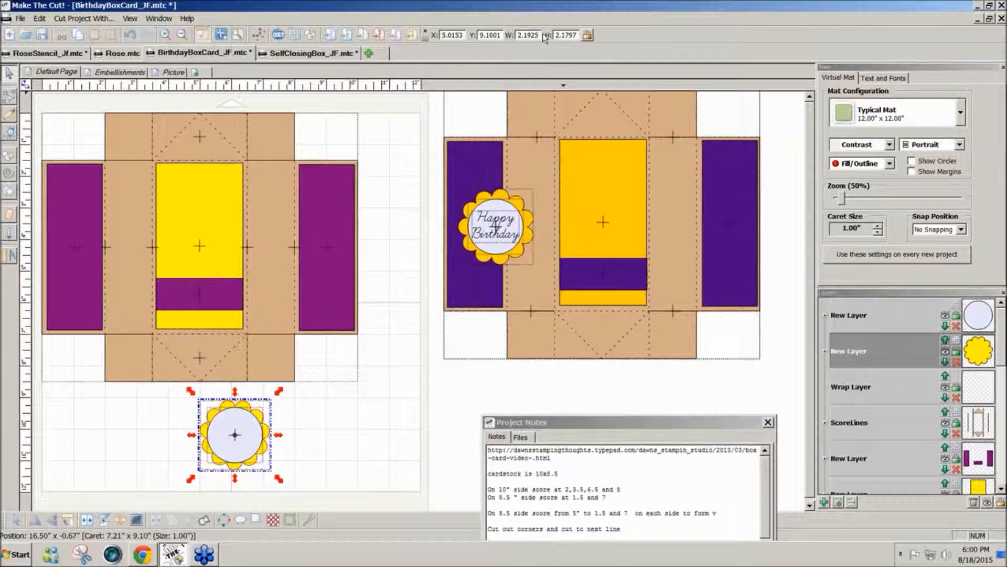
{"action": "left_click_drag", "start_coordinate": [541, 35], "coordinate": [507, 36]}
{"action": "type", "text": "2.37"}
{"action": "key", "text": "Return"}
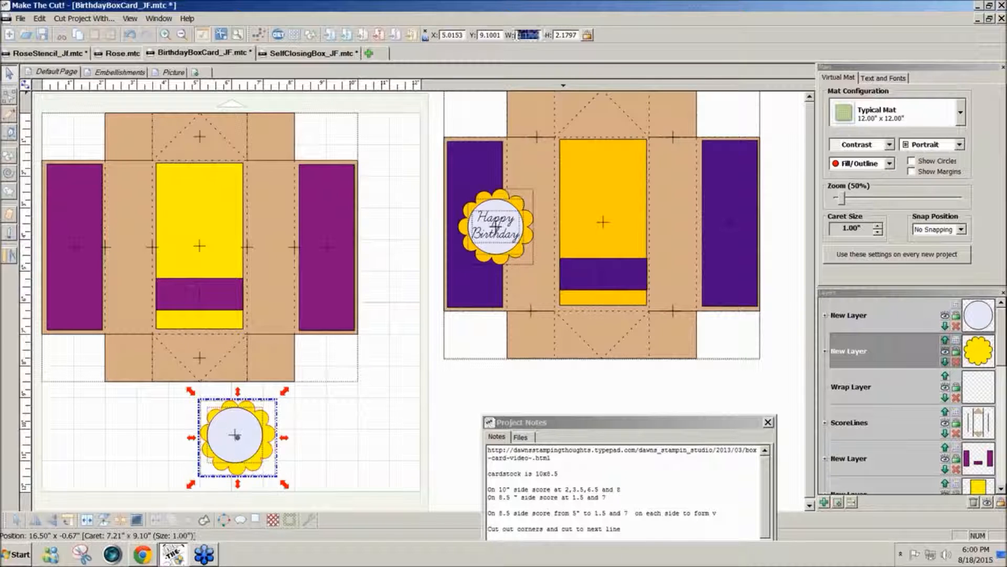
Re-centre the lavender circle on the enlarged scalloped shape and move both below the box's left panel.
{"action": "left_click_drag", "start_coordinate": [333, 501], "coordinate": [118, 393]}
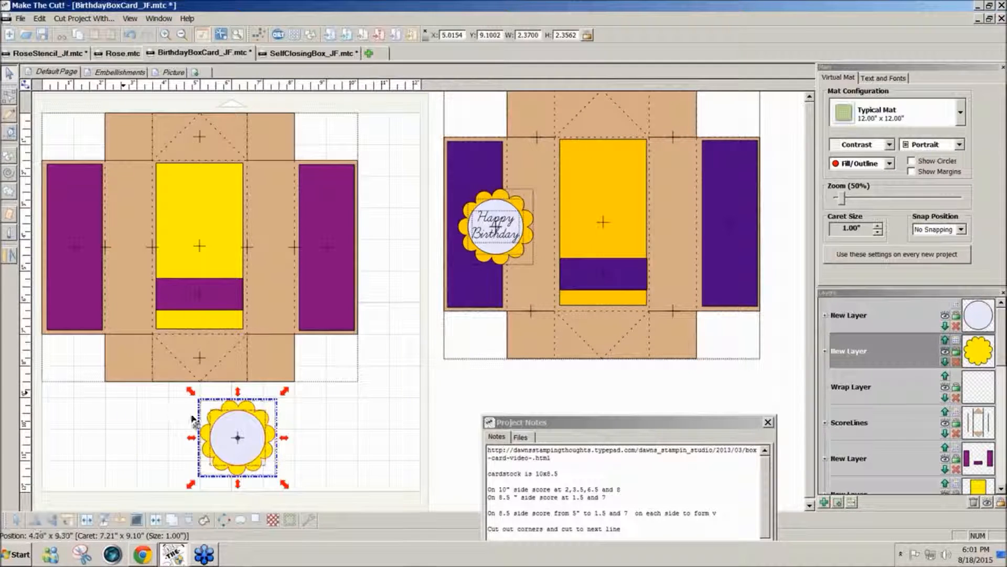
{"action": "left_click", "coordinate": [311, 464]}
{"action": "left_click_drag", "start_coordinate": [320, 495], "coordinate": [162, 397]}
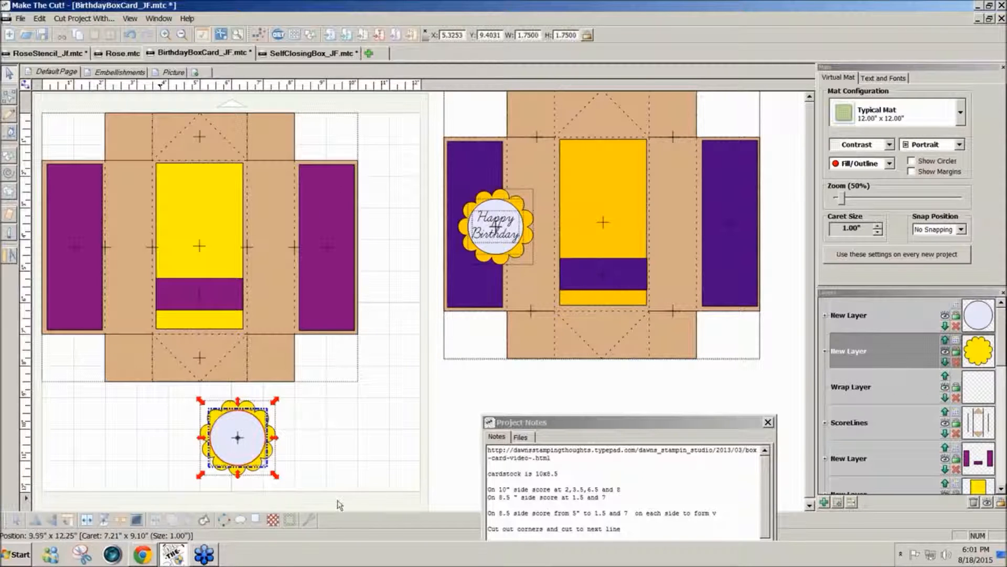
{"action": "left_click_drag", "start_coordinate": [337, 489], "coordinate": [192, 402]}
{"action": "left_click_drag", "start_coordinate": [235, 443], "coordinate": [73, 434]}
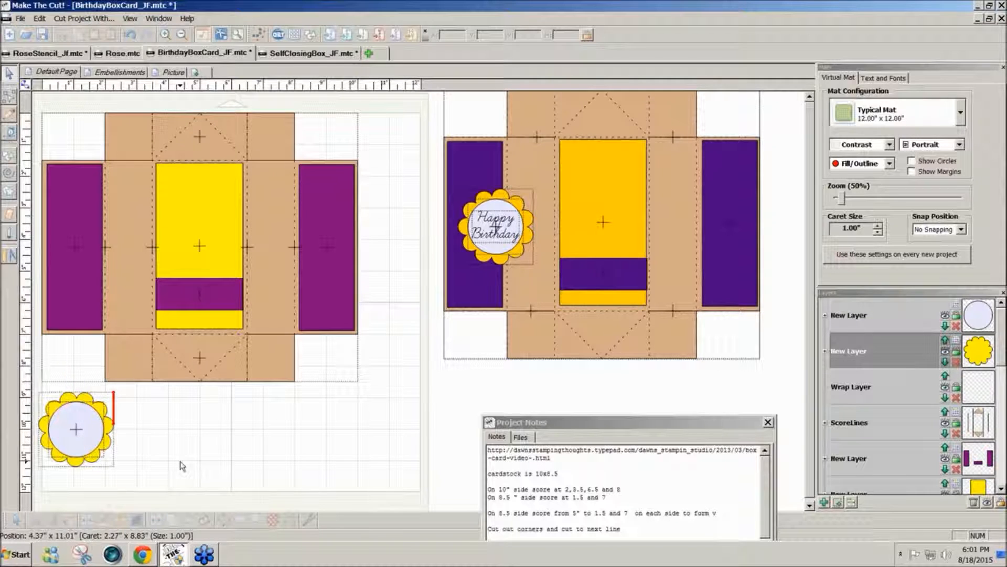
{"action": "left_click", "coordinate": [141, 468]}
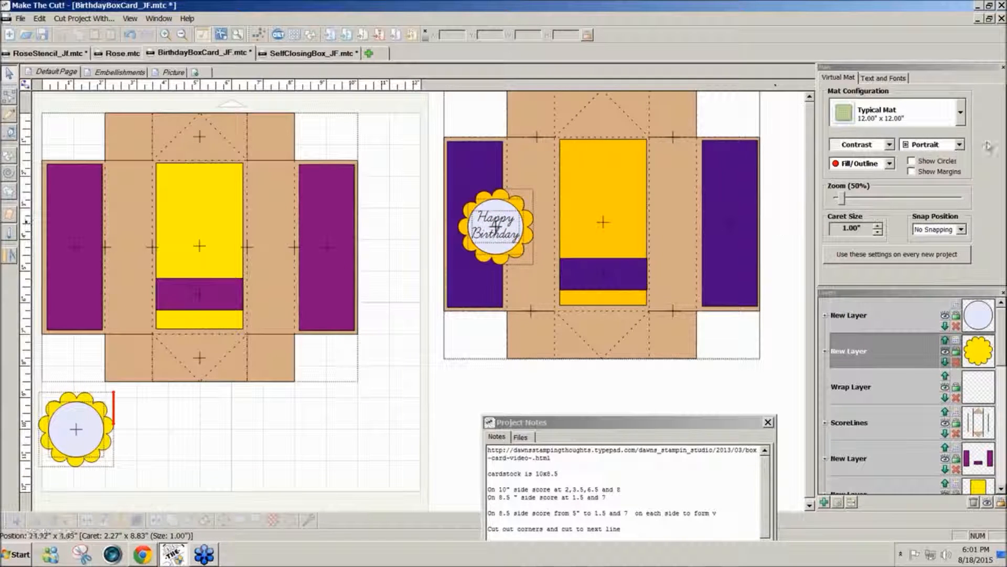
Add the two-line text "Happy Birthday" in the LDT_Teacher font beside the scalloped embellishment and join its letters into one object.
{"action": "left_click", "coordinate": [897, 81]}
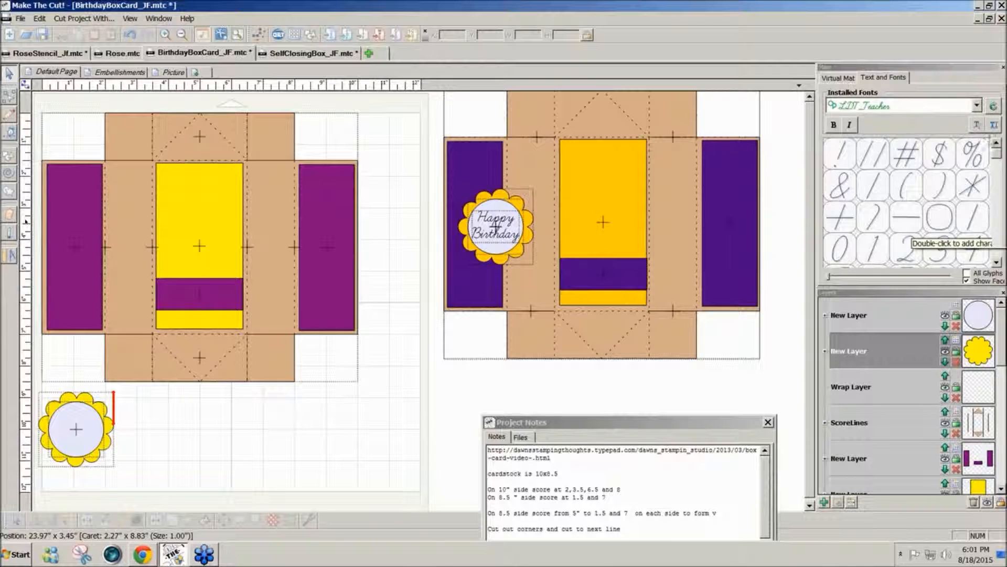
{"action": "left_click", "coordinate": [992, 126]}
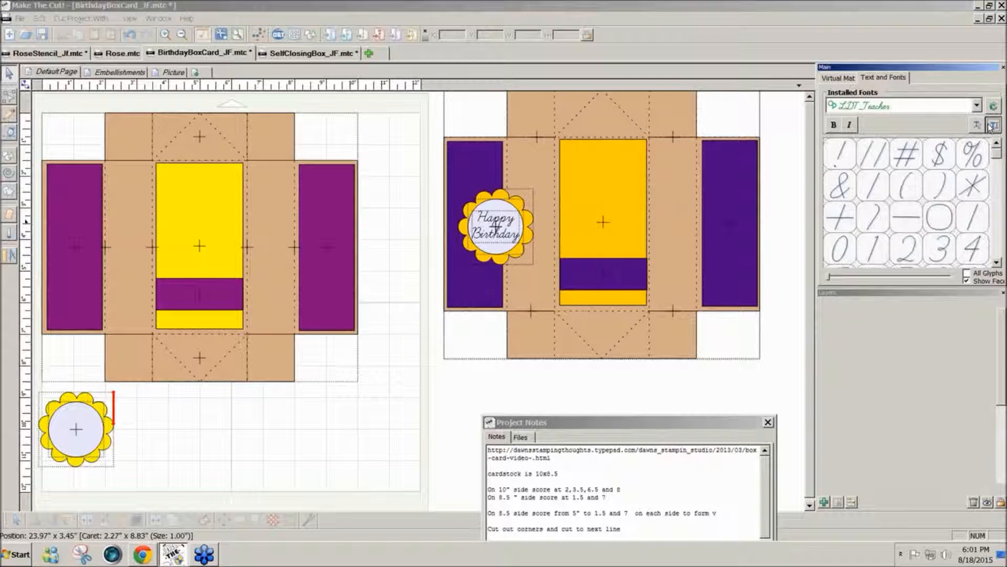
{"action": "left_click", "coordinate": [532, 318]}
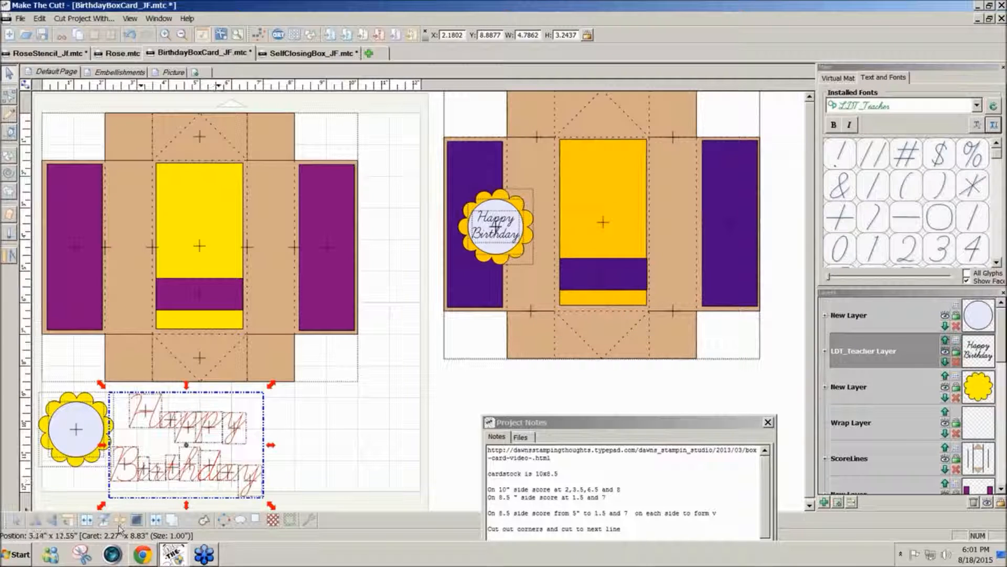
{"action": "left_click", "coordinate": [157, 520]}
Shrink the Happy Birthday text to about 1.69 inches wide, place it over the lavender circle and put it on a new top layer.
{"action": "left_click_drag", "start_coordinate": [272, 389], "coordinate": [173, 451]}
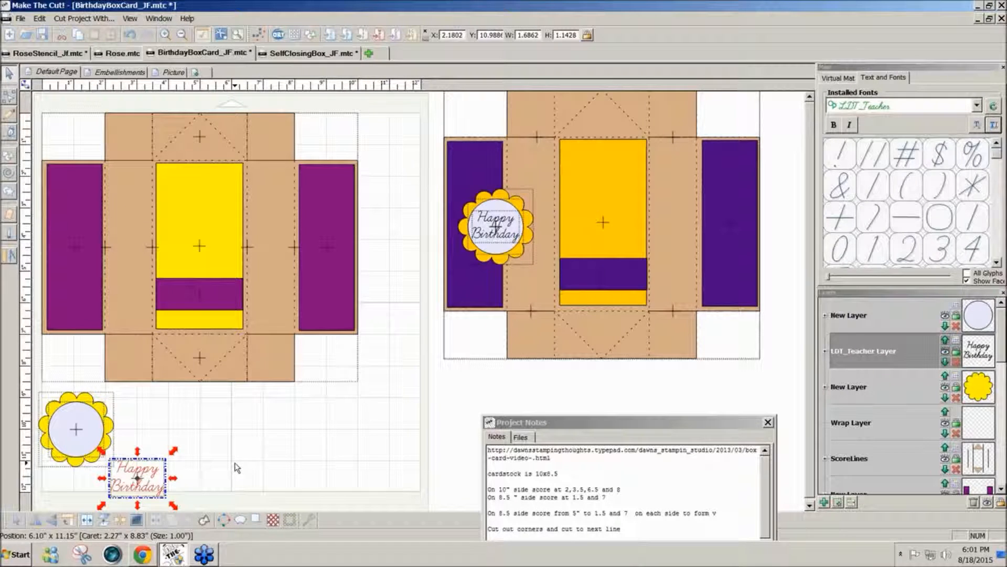
{"action": "left_click_drag", "start_coordinate": [131, 477], "coordinate": [74, 418]}
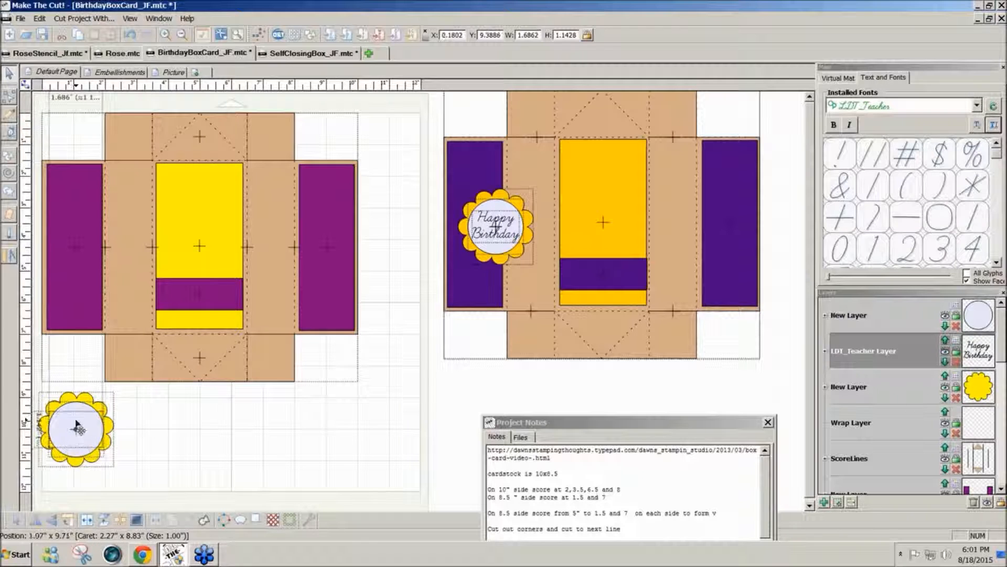
{"action": "left_click", "coordinate": [838, 502]}
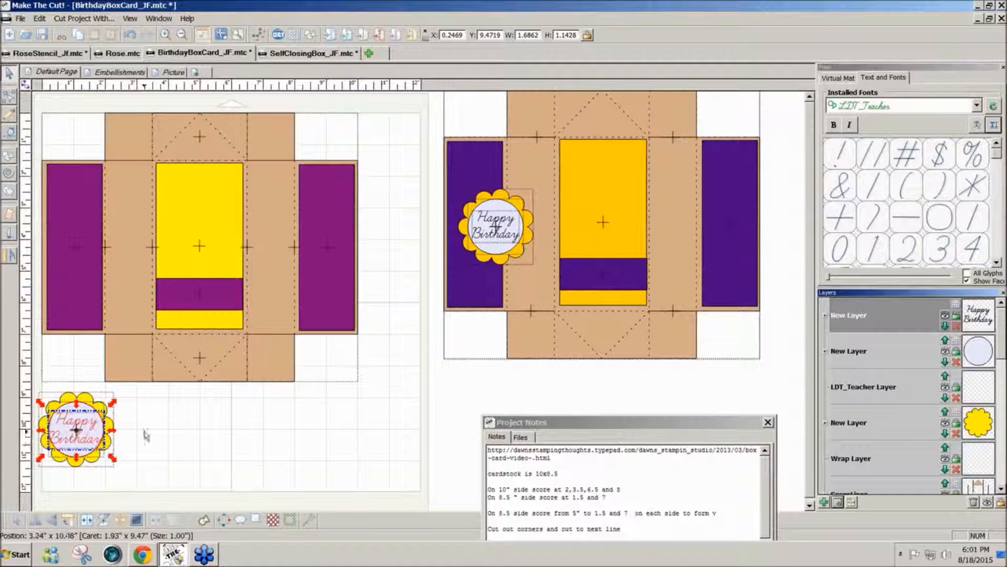
Reduce the Happy Birthday text to about 1.50 inches wide and centre it on the circle and scalloped shape.
{"action": "left_click_drag", "start_coordinate": [111, 402], "coordinate": [107, 405]}
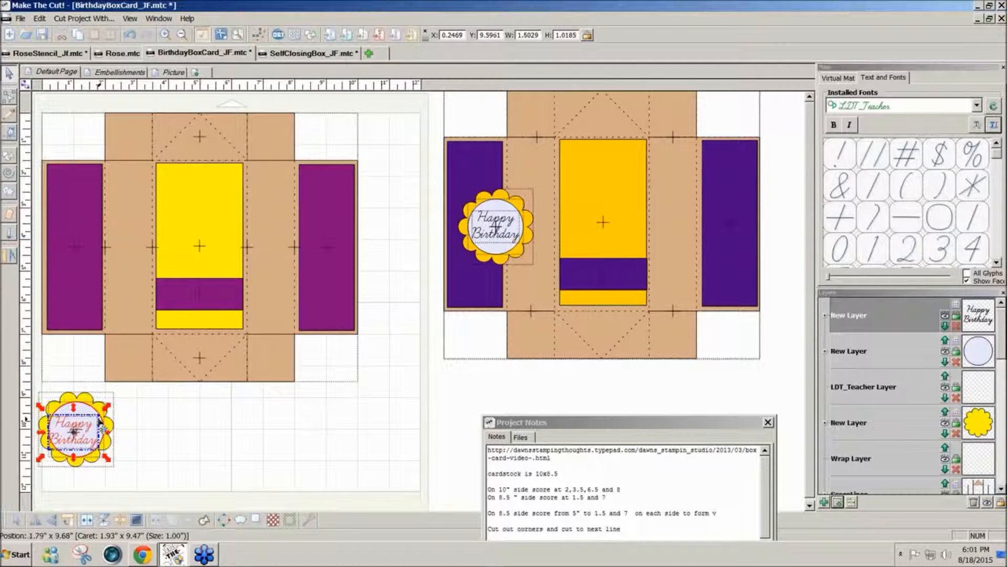
{"action": "left_click_drag", "start_coordinate": [138, 473], "coordinate": [26, 374]}
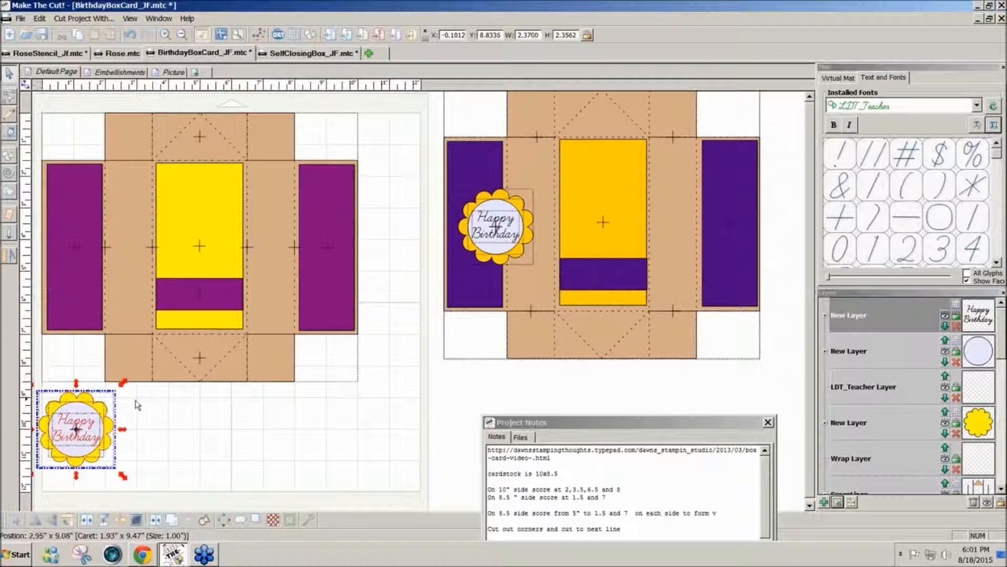
{"action": "left_click", "coordinate": [178, 434]}
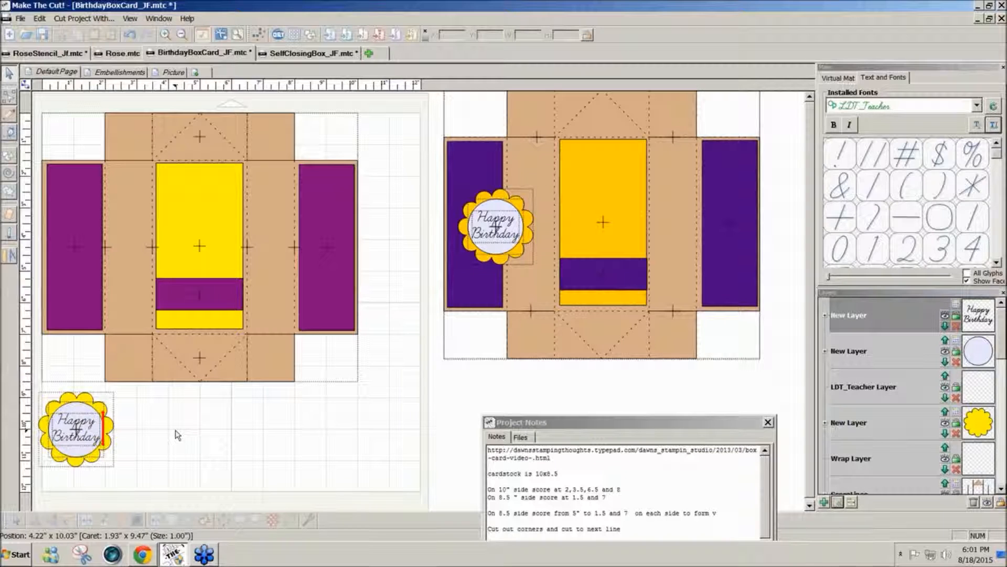